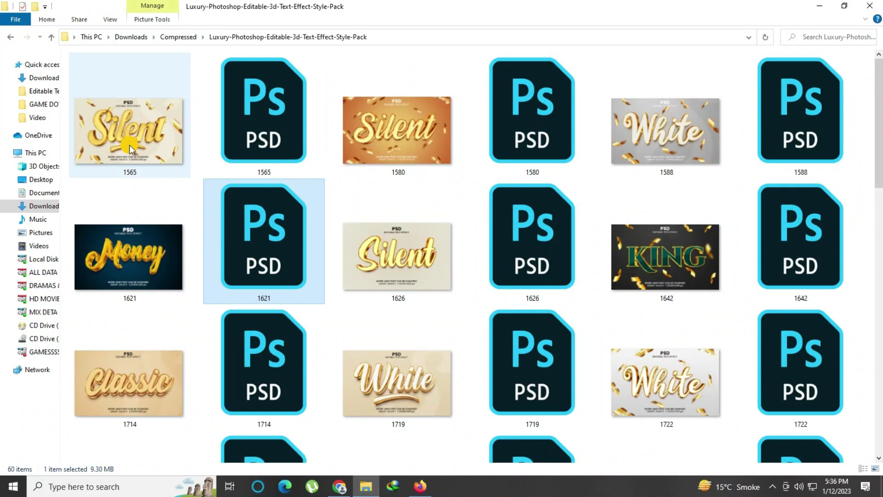
- Select the 1565 JPG preview of the gold Silent effect in the pack folder
click(126, 139)
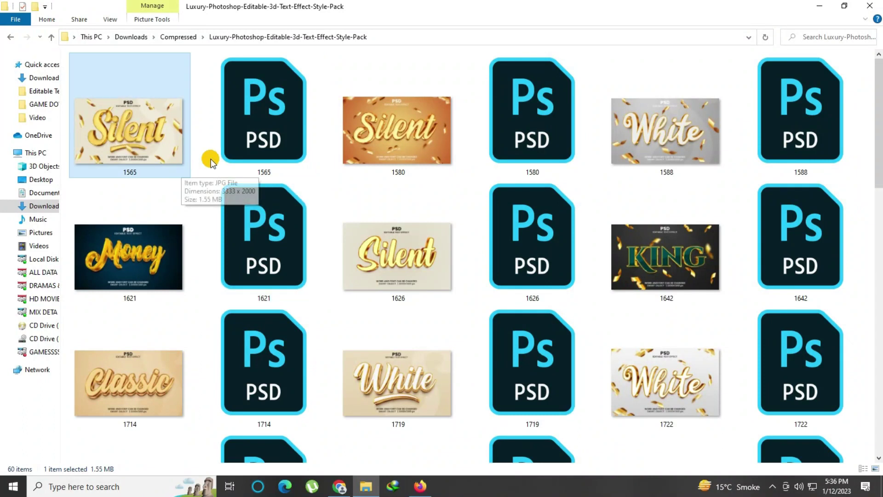
- Open 1565.jpg in Photos and zoom in on the Silent lettering
double_click(125, 139)
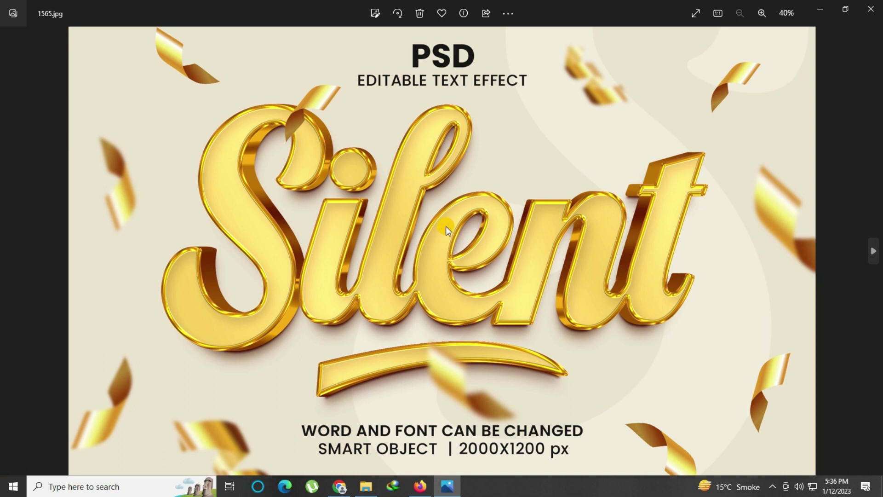
scroll(446, 229, up, 2)
scroll(437, 245, up, 2)
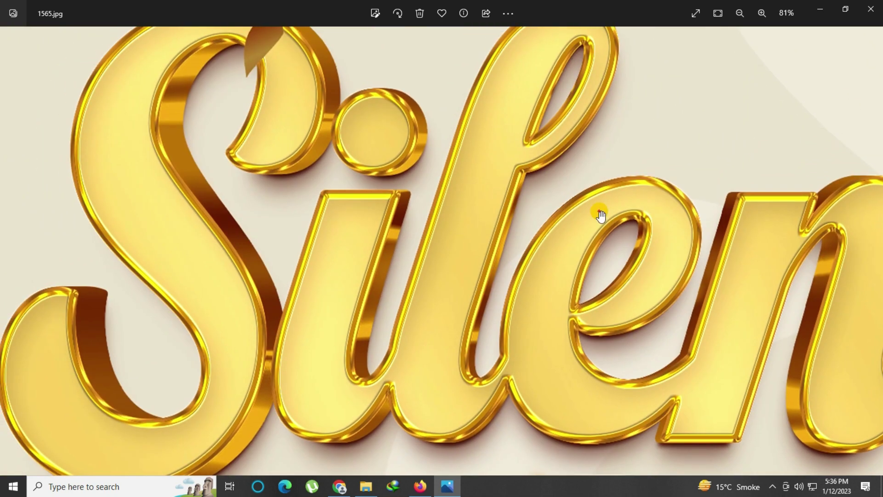
drag(600, 215, 336, 178)
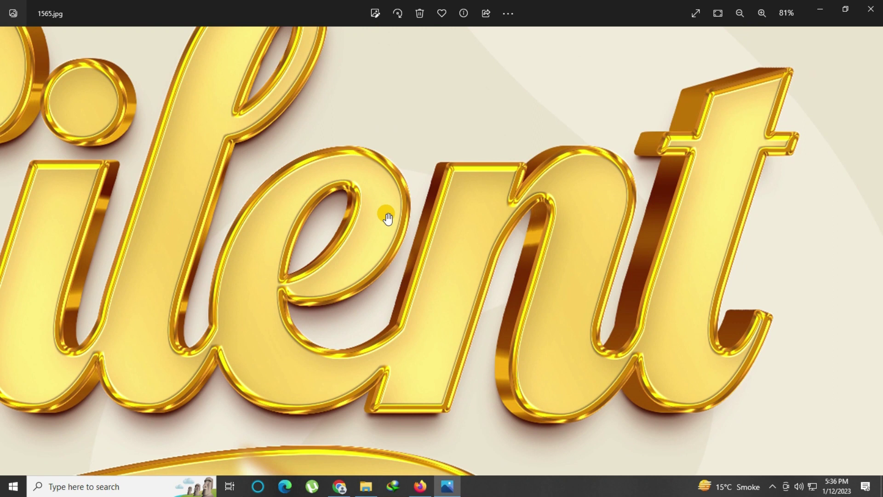
scroll(388, 218, down, 3)
- Inspect the 1580 Silent preview up close, panning across the lettering
key(Right)
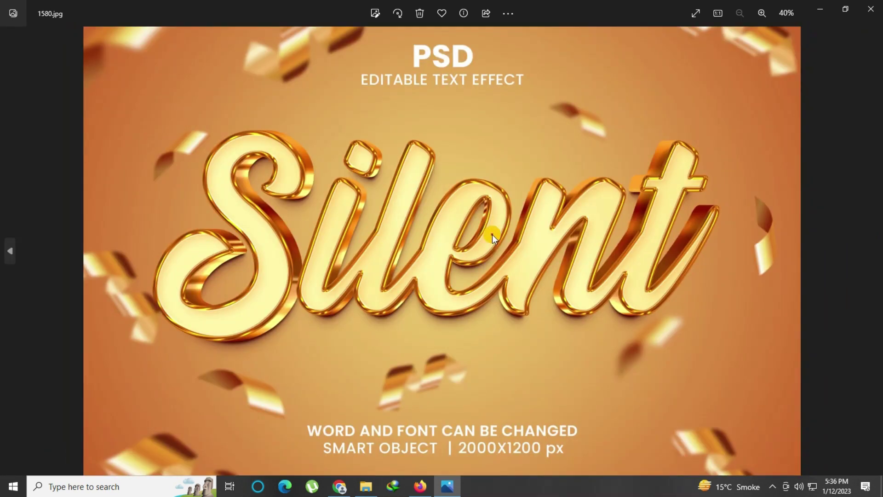
scroll(492, 234, up, 3)
drag(340, 231, 385, 243)
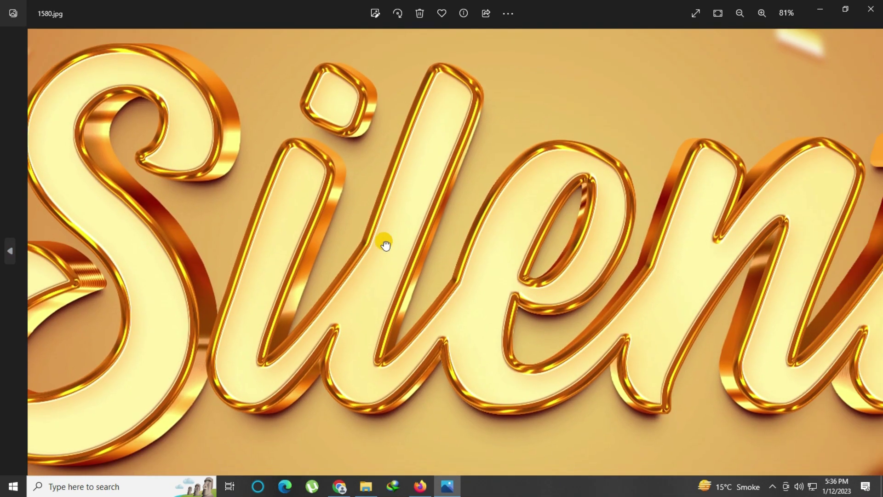
drag(548, 233, 416, 253)
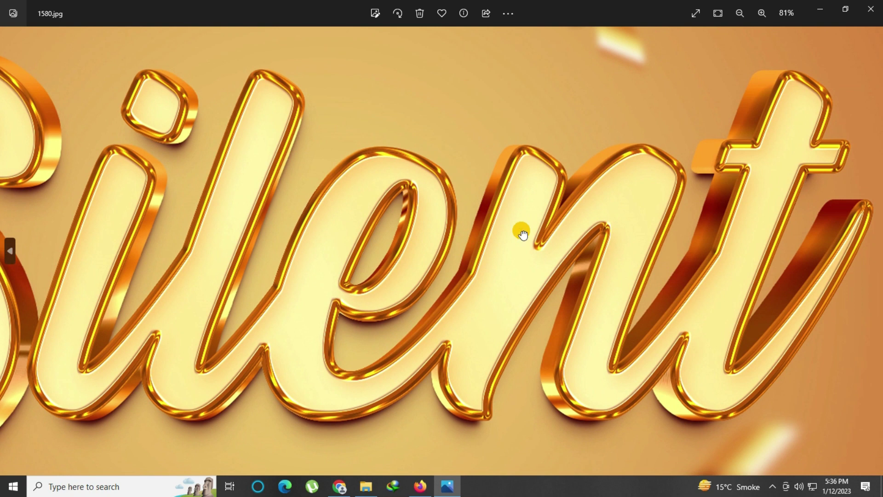
scroll(450, 240, down, 3)
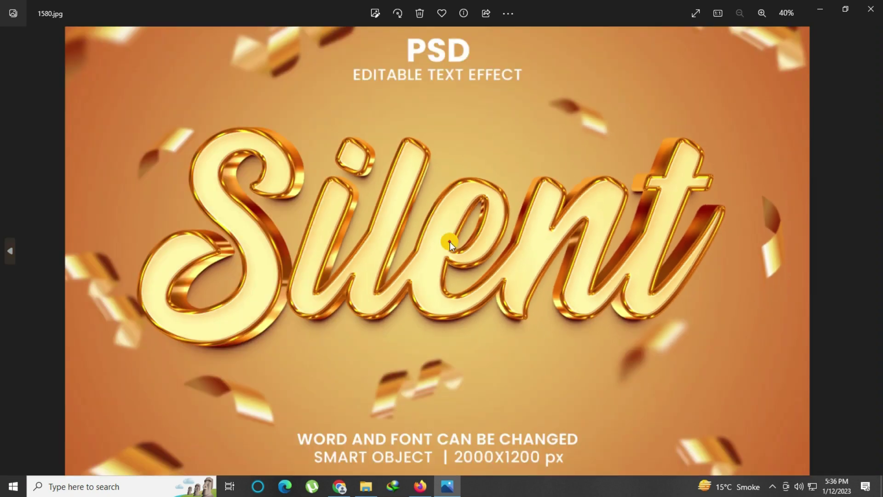
- Inspect the White effect preview up close, panning along the letters
key(Right)
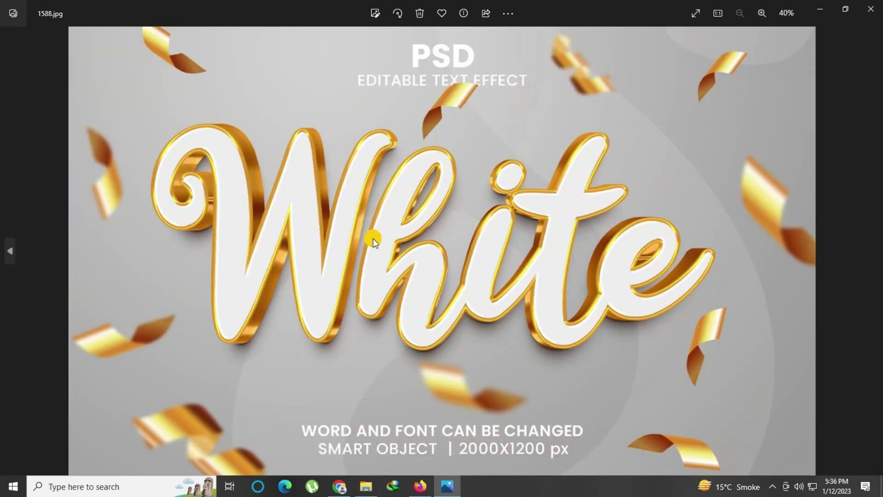
scroll(373, 238, up, 3)
mouse_move(267, 221)
mouse_down()
mouse_move(321, 278)
mouse_move(439, 315)
mouse_up()
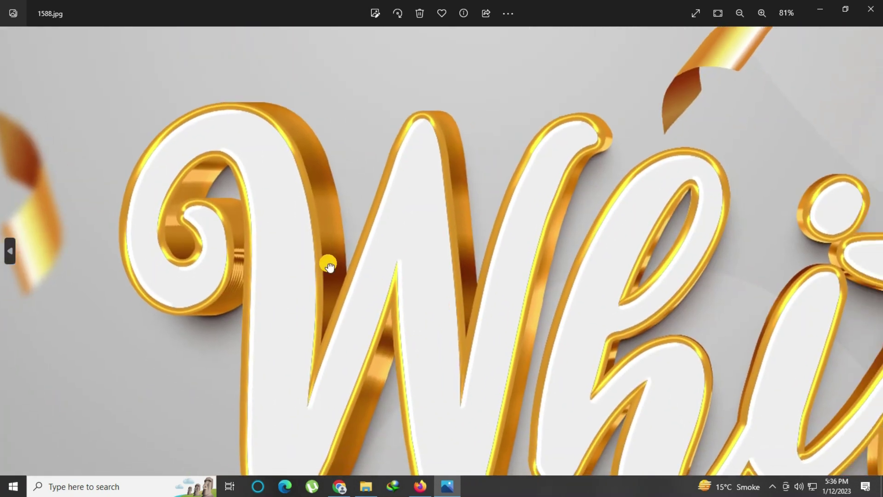
drag(325, 260, 262, 240)
drag(461, 274, 325, 276)
drag(488, 316, 404, 261)
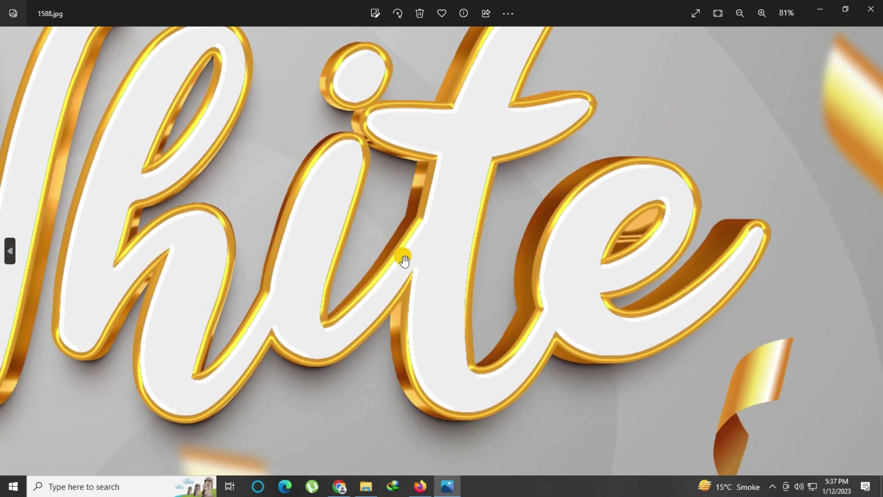
scroll(385, 261, down, 3)
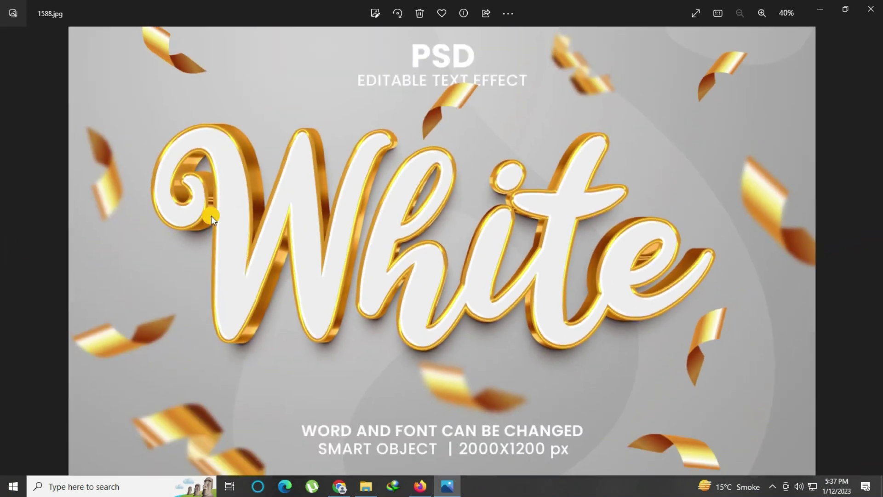
- Inspect the Money effect preview up close
key(Right)
scroll(386, 221, up, 3)
mouse_move(386, 221)
mouse_down()
mouse_move(408, 256)
mouse_move(120, 236)
mouse_up()
drag(398, 229, 364, 197)
scroll(362, 198, down, 3)
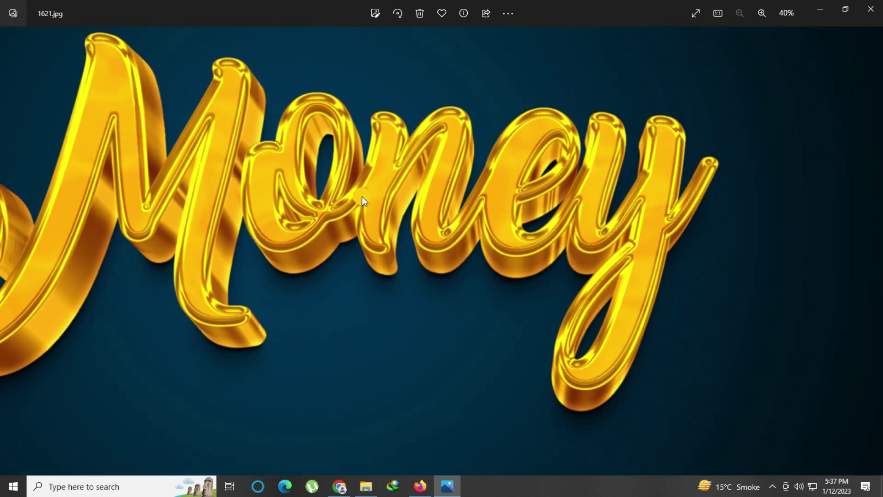
- Inspect the 1626 Silent preview up close, bringing the whole word into view
key(Right)
scroll(428, 266, up, 3)
mouse_move(276, 271)
mouse_down()
mouse_move(347, 300)
mouse_move(410, 305)
mouse_move(270, 276)
mouse_up()
mouse_move(669, 252)
mouse_down()
mouse_move(459, 233)
mouse_move(459, 331)
mouse_up()
drag(229, 241, 386, 185)
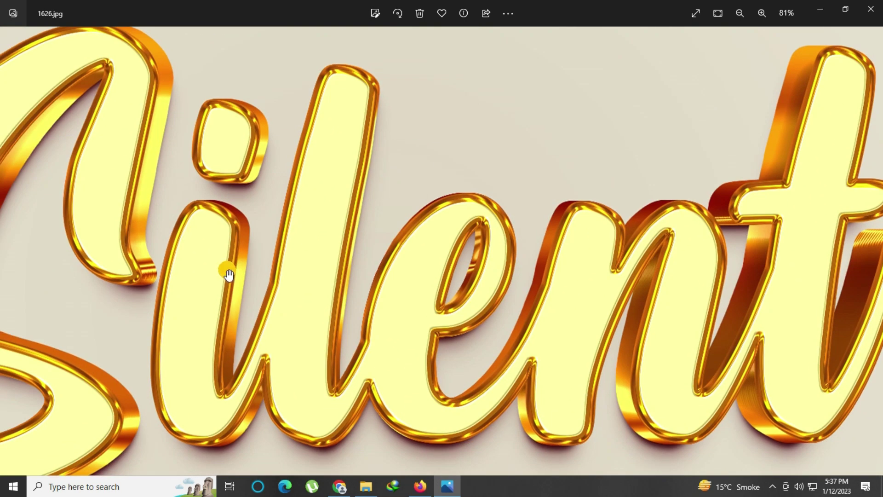
scroll(228, 274, down, 3)
- Inspect the KING preview and fit the whole poster in the window
key(Right)
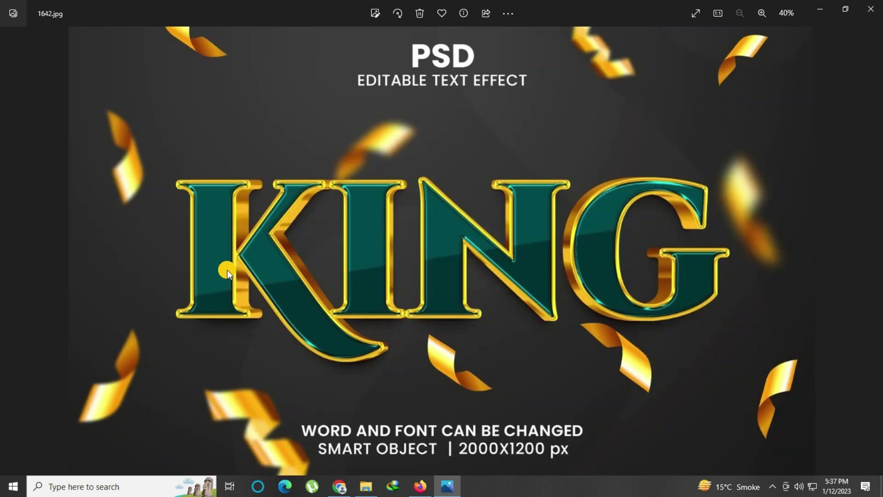
scroll(196, 257, up, 3)
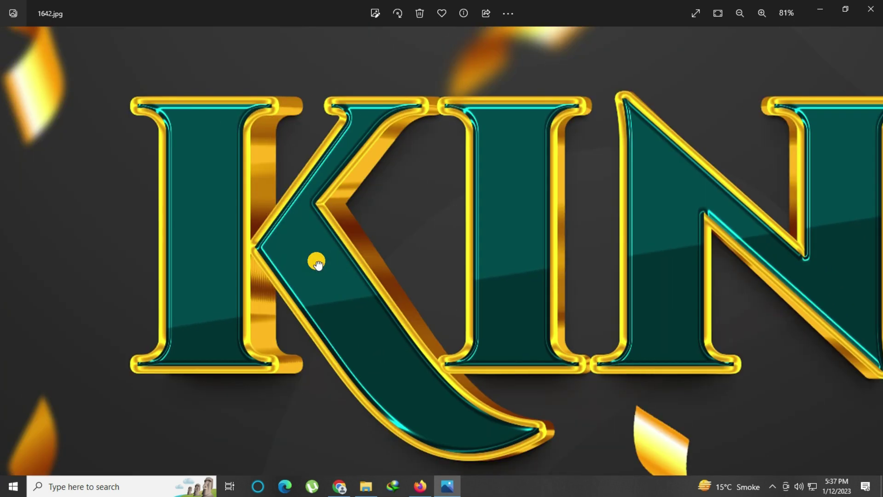
key(Right)
key(Right)
key(Right)
key(Right)
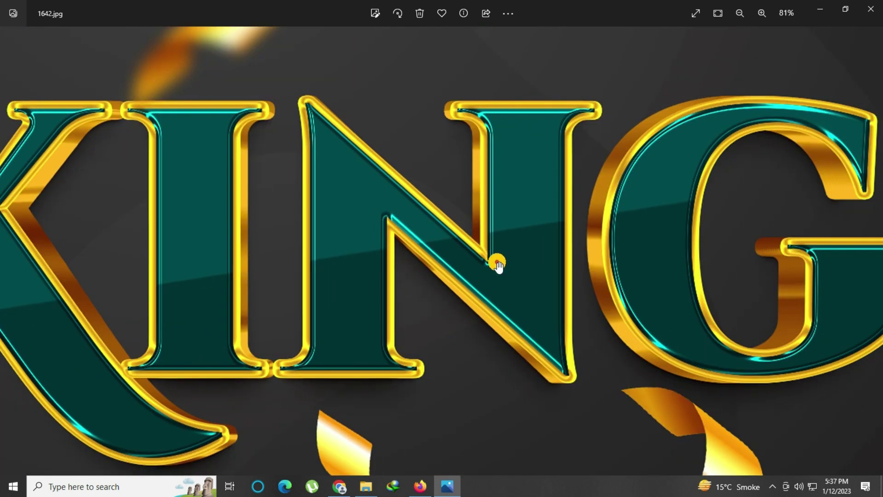
key(Right)
key(Right)
double_click(418, 264)
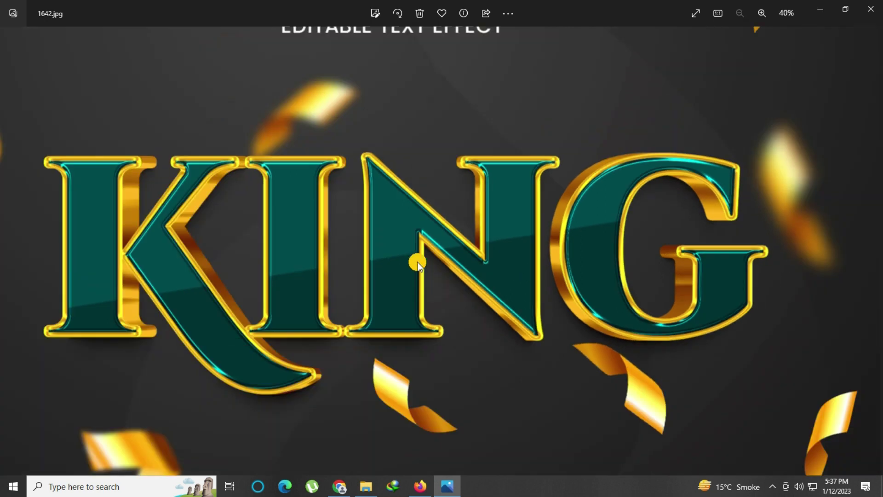
key(Right)
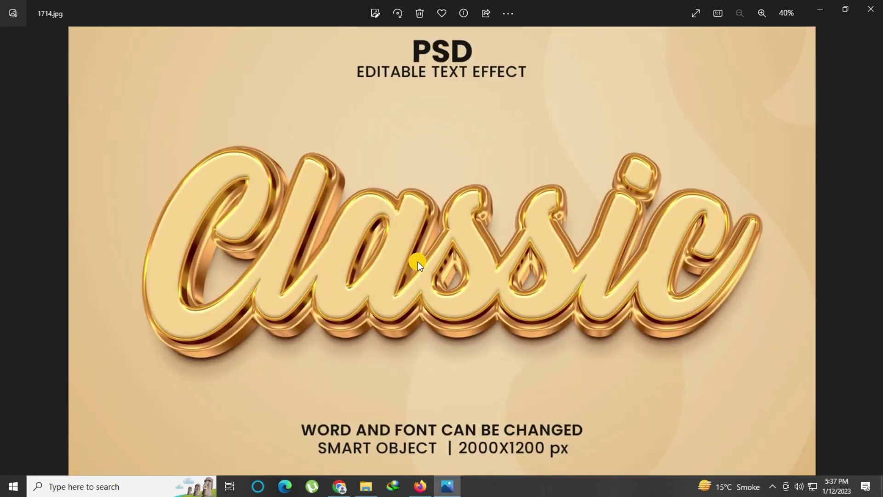
- Zoom into the Classic preview, pan along its lettering, then fit it
double_click(390, 257)
drag(275, 266, 414, 277)
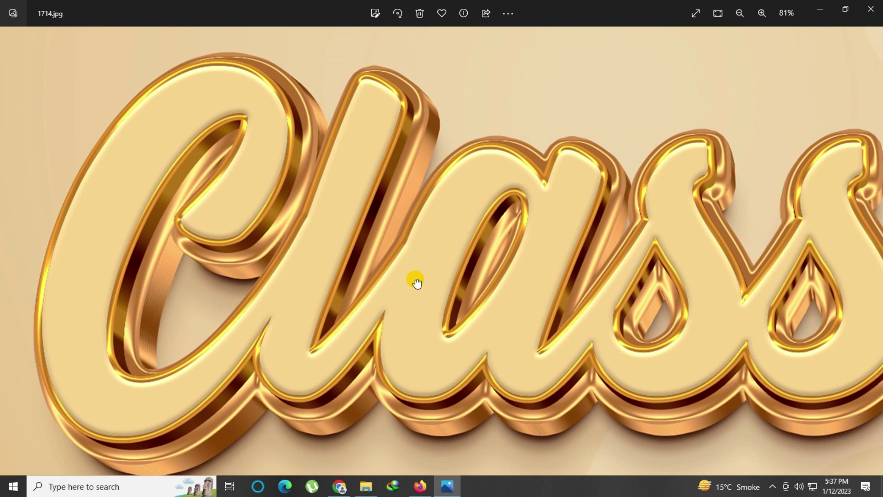
drag(548, 276, 393, 281)
drag(574, 282, 433, 276)
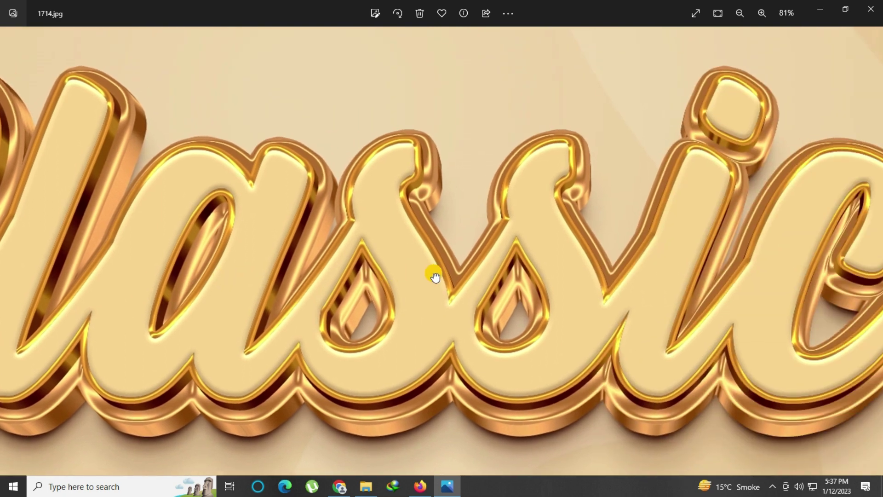
drag(561, 282, 484, 283)
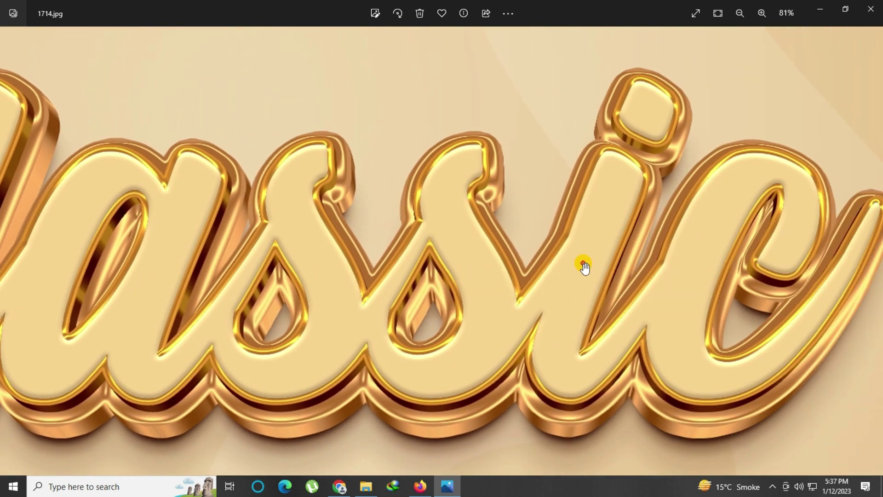
double_click(616, 265)
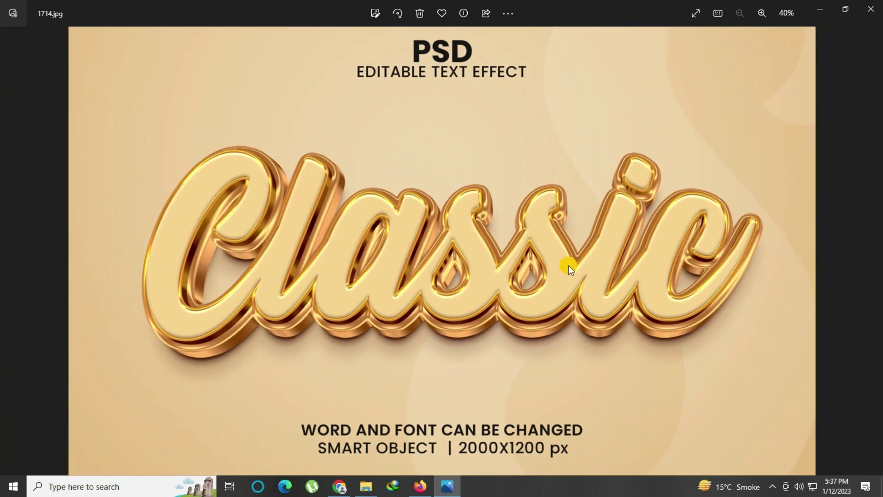
- Inspect the 1719 White preview close up, then zoom back out
key(Right)
double_click(451, 262)
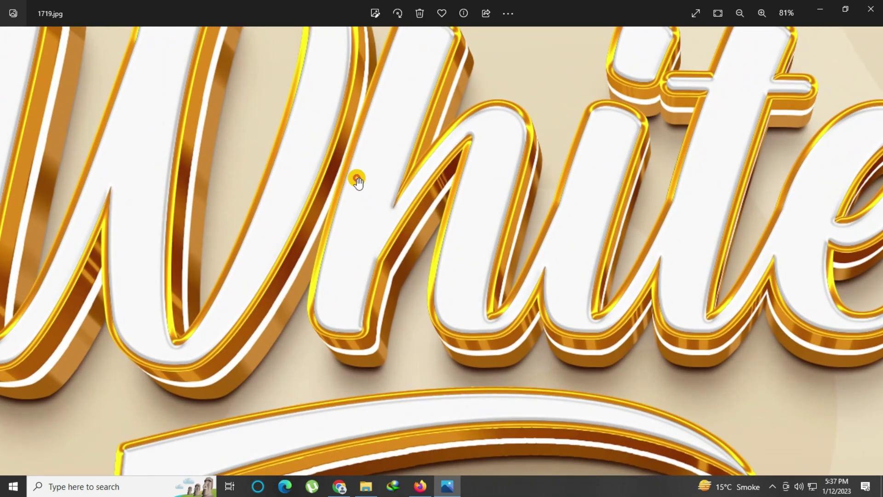
drag(357, 181, 411, 249)
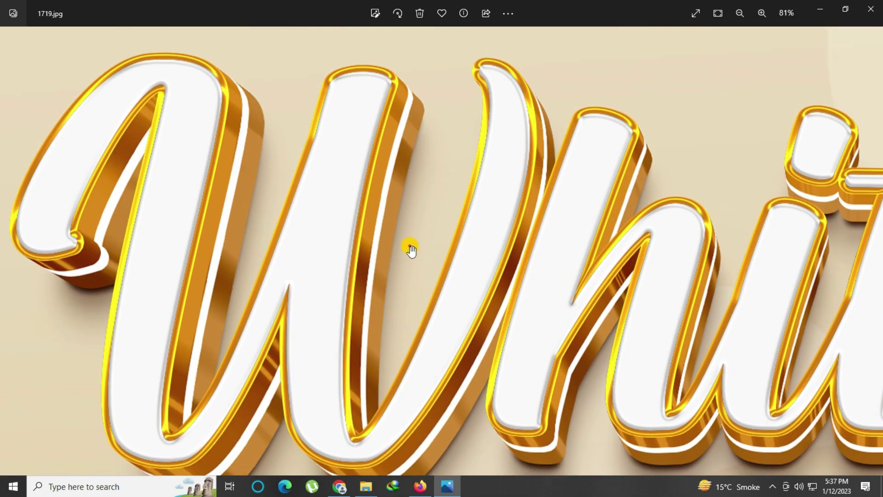
drag(540, 304, 506, 282)
drag(635, 253, 532, 270)
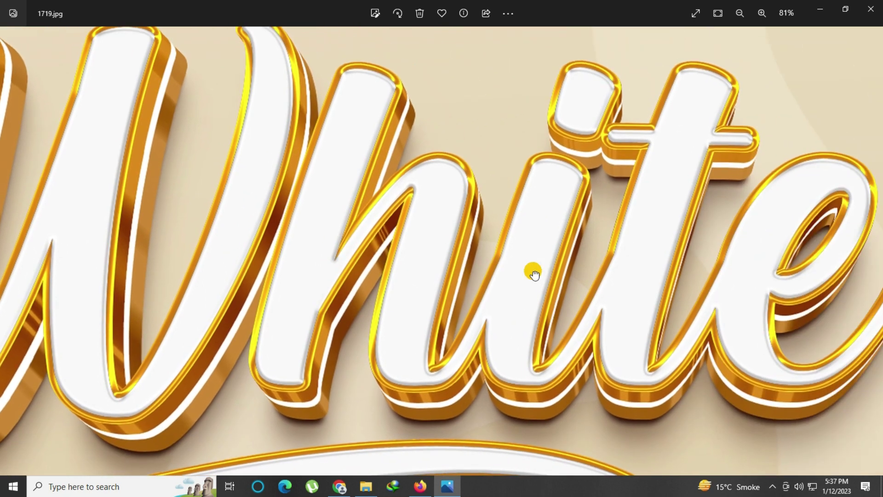
scroll(575, 220, down, 2)
scroll(538, 258, down, 1)
scroll(437, 276, down, 2)
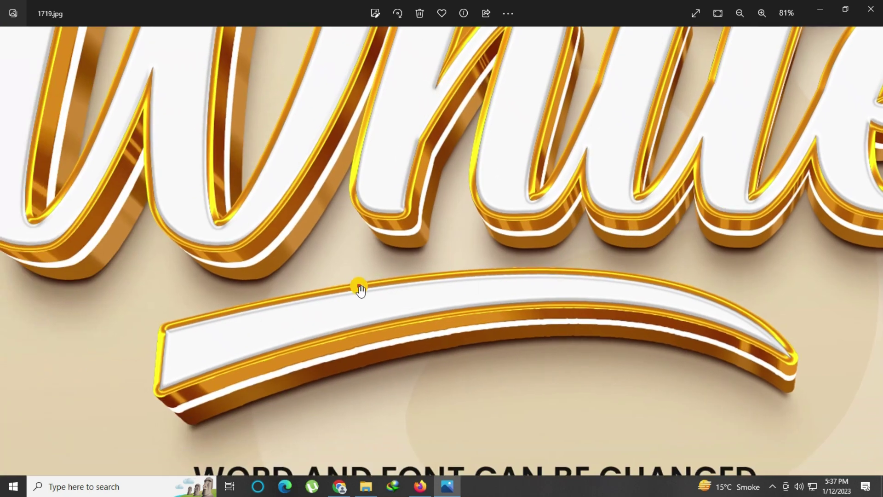
scroll(358, 286, down, 2)
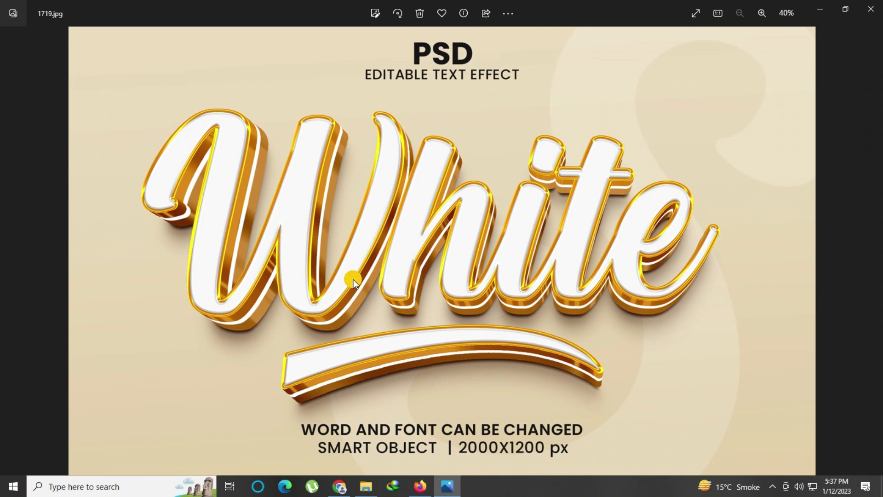
- Inspect the 1722 White preview, panning right across the lettering
key(Right)
scroll(363, 253, up, 2)
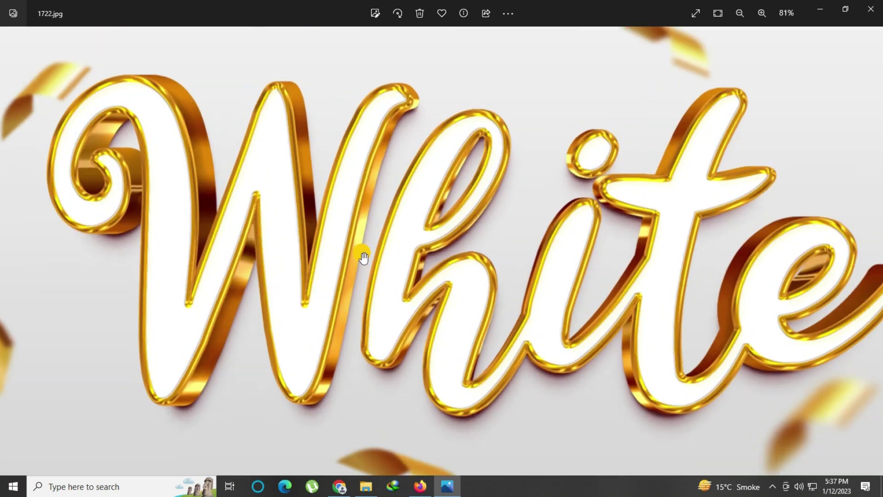
scroll(362, 252, up, 2)
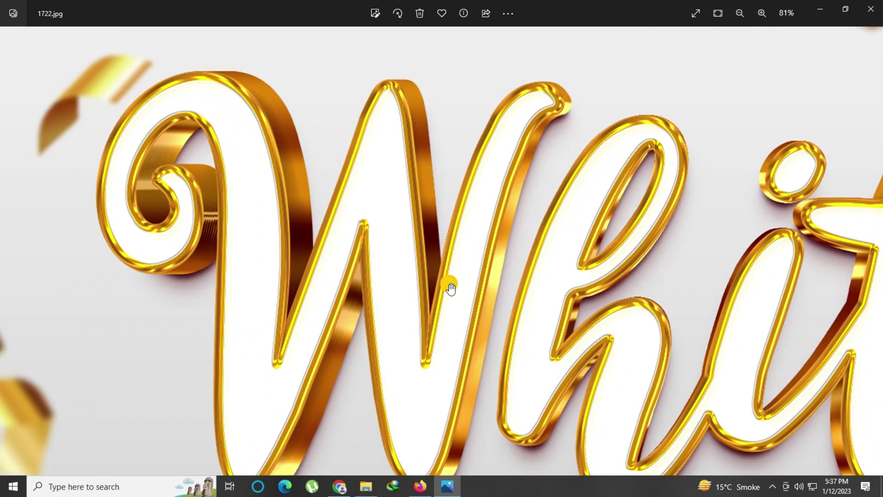
drag(522, 281, 383, 261)
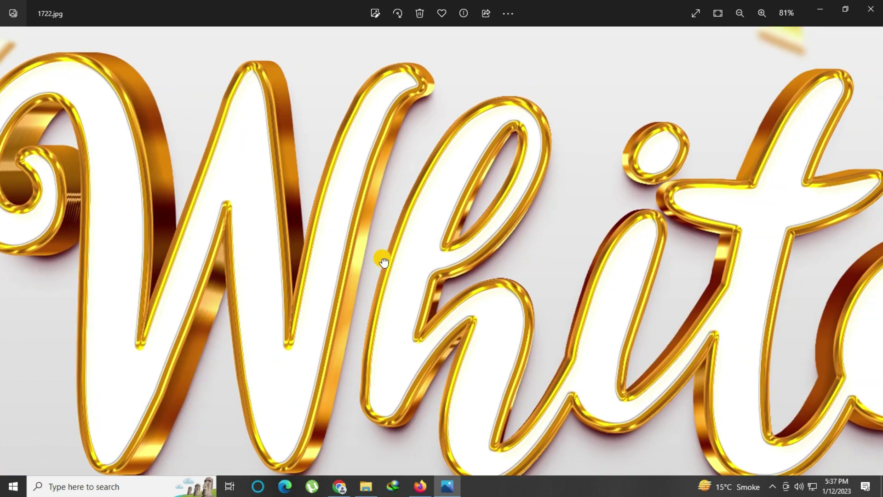
drag(540, 294, 439, 297)
mouse_move(619, 300)
mouse_down()
mouse_move(469, 298)
mouse_move(454, 256)
mouse_move(469, 248)
mouse_move(325, 217)
mouse_move(459, 280)
mouse_up()
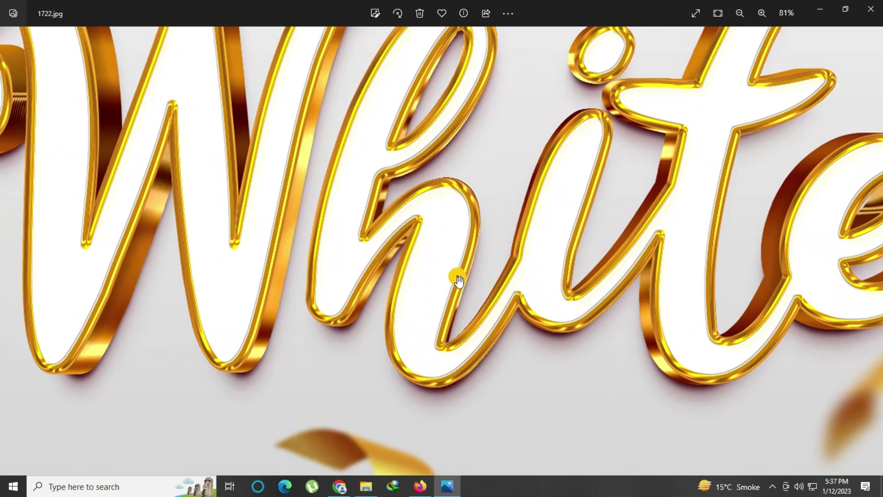
scroll(410, 247, down, 5)
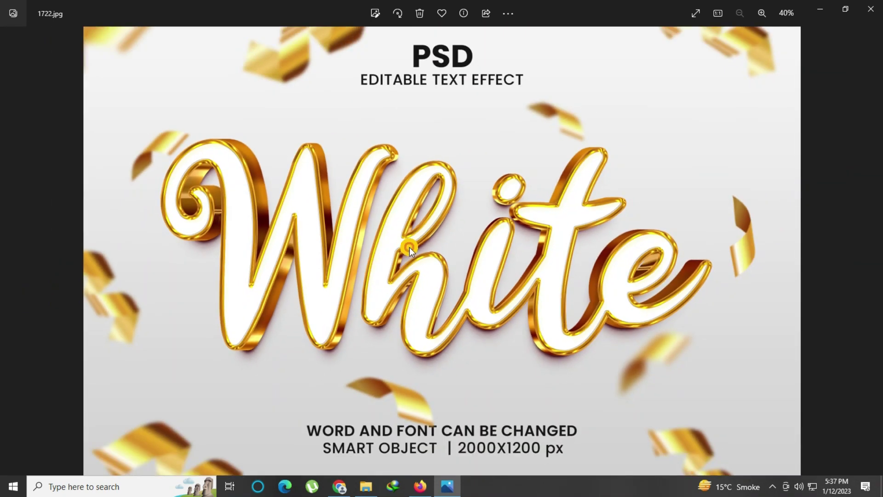
- Inspect the SOFT preview up close, then fit the whole poster
key(Right)
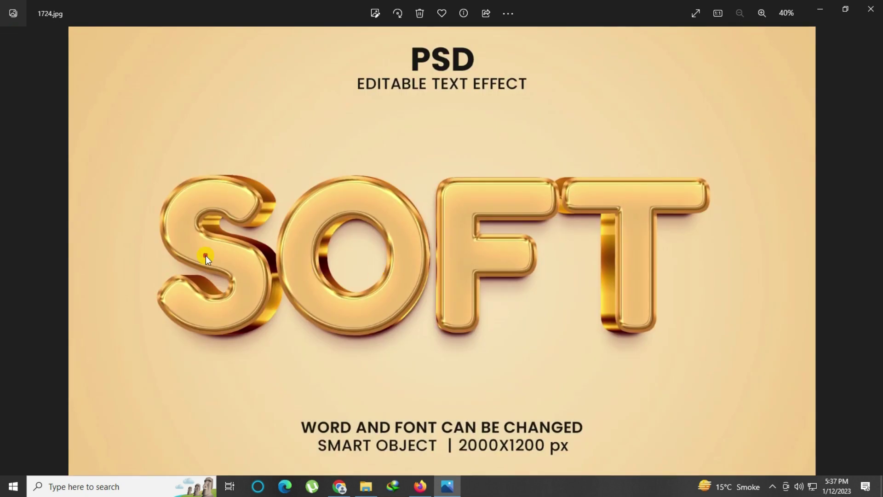
scroll(256, 257, up, 3)
drag(210, 262, 263, 271)
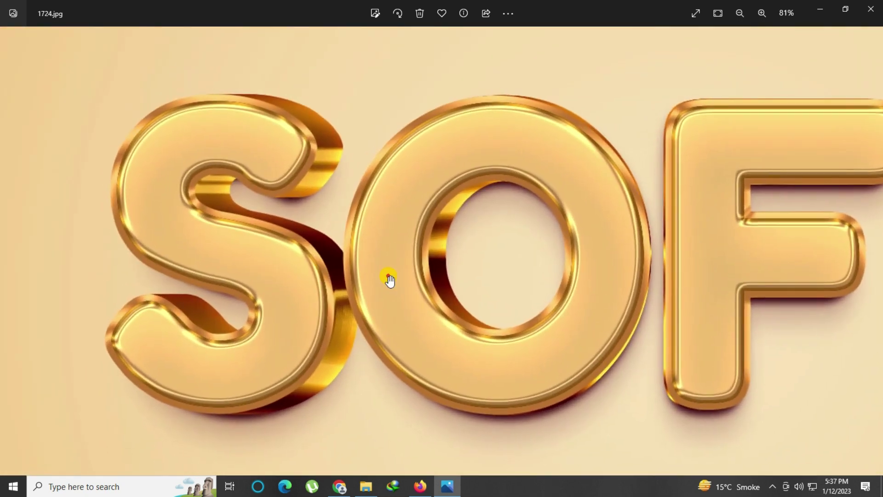
drag(504, 281, 388, 280)
drag(536, 281, 399, 295)
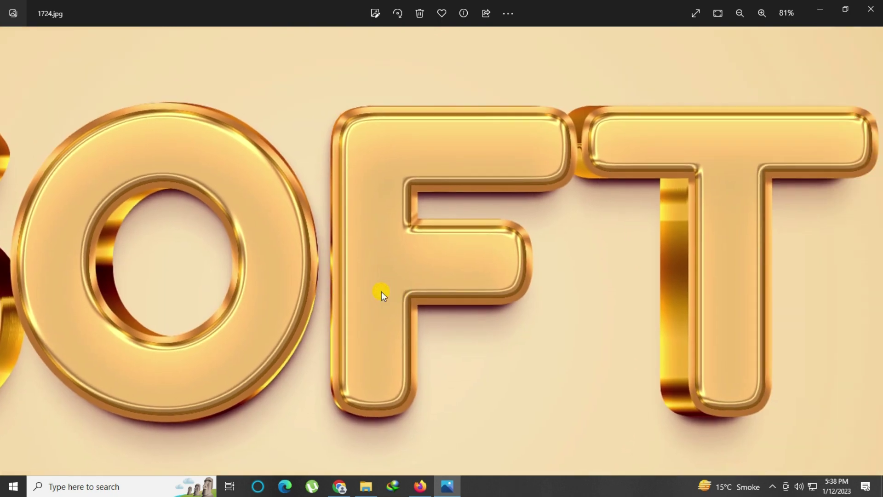
double_click(381, 291)
- Inspect the next Classic preview from its start to its end
key(Right)
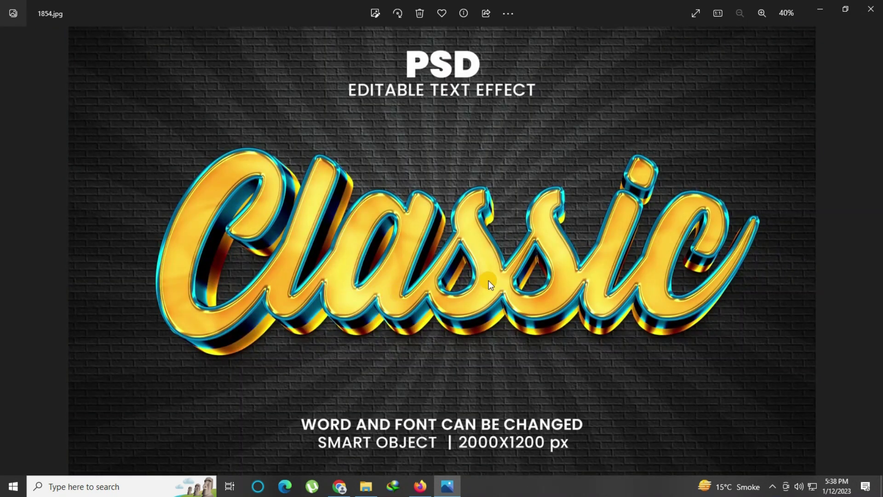
double_click(489, 280)
drag(291, 274, 380, 282)
mouse_move(192, 232)
mouse_down()
mouse_move(298, 280)
mouse_move(199, 292)
mouse_up()
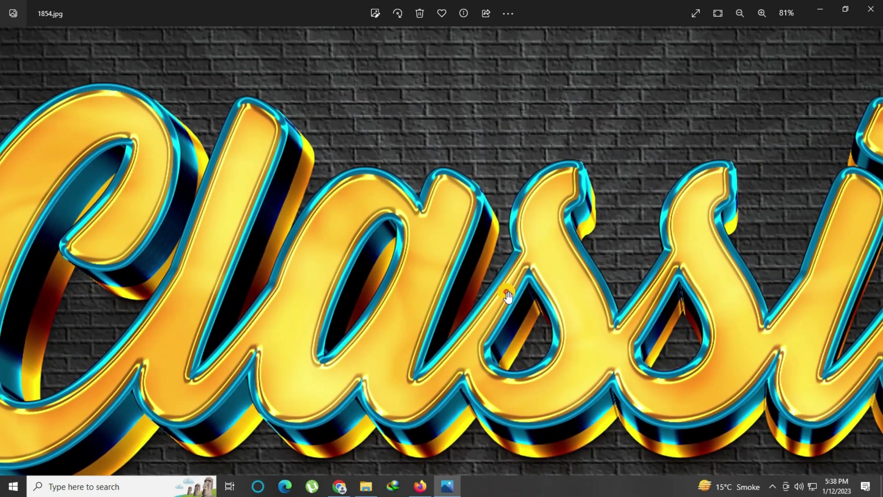
drag(505, 294, 365, 296)
drag(553, 295, 379, 298)
drag(614, 294, 442, 293)
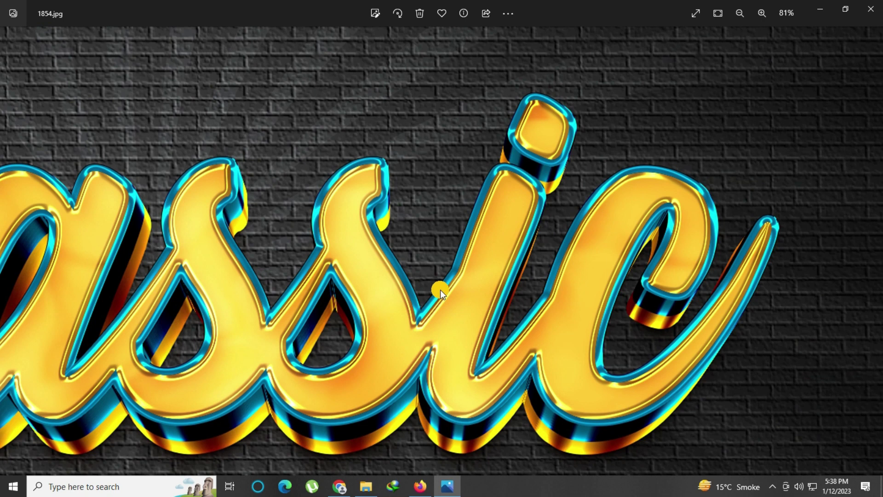
scroll(440, 290, down, 5)
- Inspect the Sweety preview up close
key(Right)
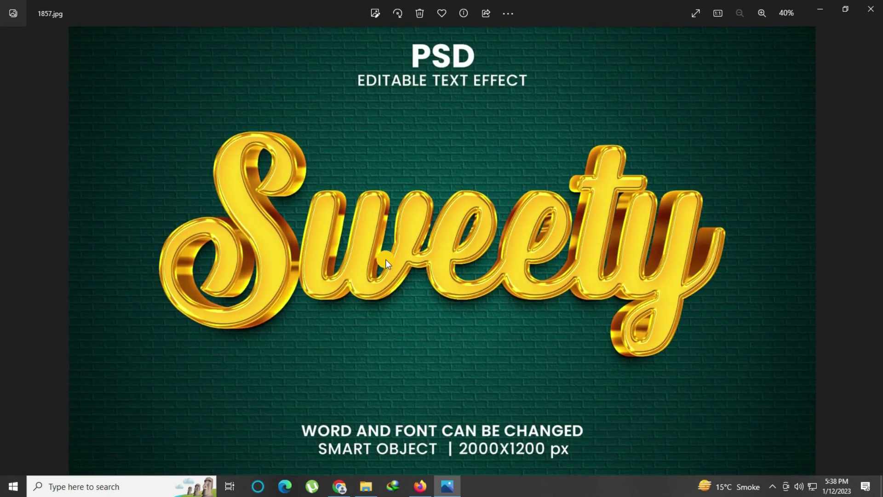
scroll(385, 259, up, 5)
drag(361, 272, 373, 305)
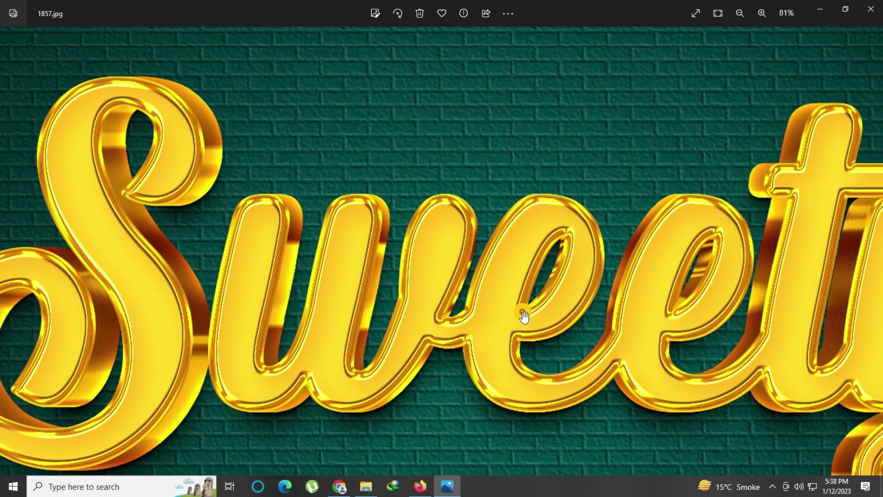
mouse_move(521, 316)
mouse_down()
mouse_move(456, 315)
mouse_move(426, 272)
mouse_up()
scroll(501, 279, down, 5)
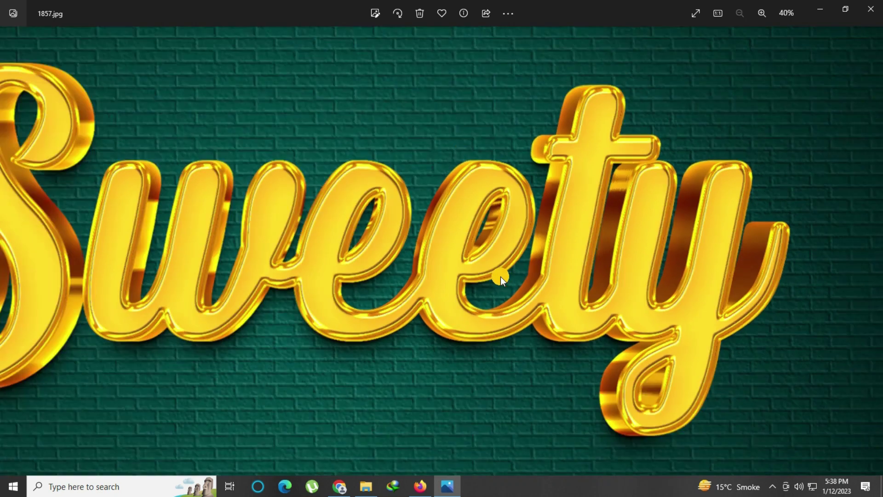
- Inspect the Fancy preview up close, panning across the whole word
key(Right)
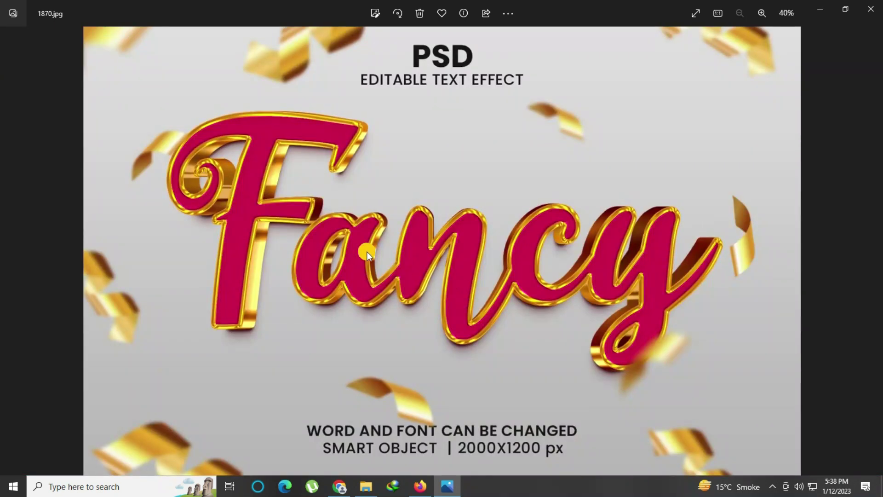
scroll(322, 230, up, 5)
drag(301, 210, 304, 302)
mouse_move(276, 328)
mouse_down()
mouse_move(264, 296)
mouse_move(338, 306)
mouse_move(311, 306)
mouse_move(284, 262)
mouse_move(182, 272)
mouse_up()
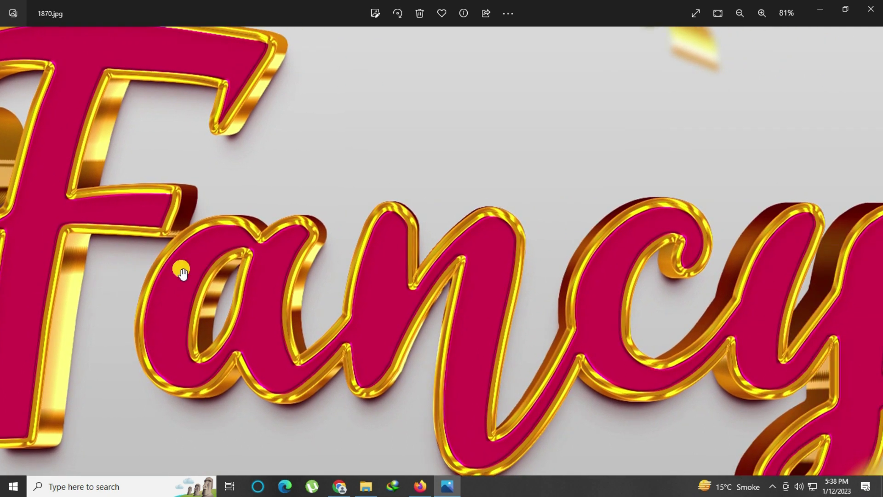
drag(358, 289, 285, 292)
mouse_move(439, 308)
mouse_down()
mouse_move(364, 305)
mouse_move(350, 264)
mouse_up()
drag(474, 309, 391, 275)
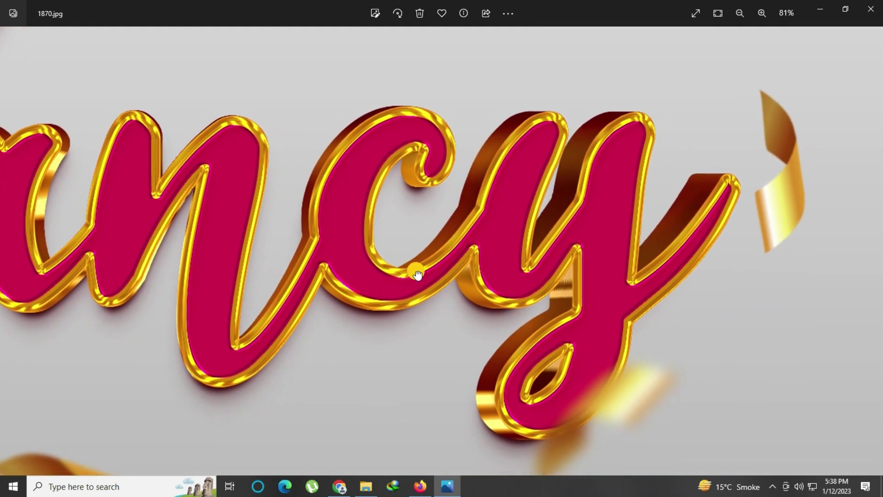
drag(165, 276, 332, 277)
scroll(474, 331, down, 2)
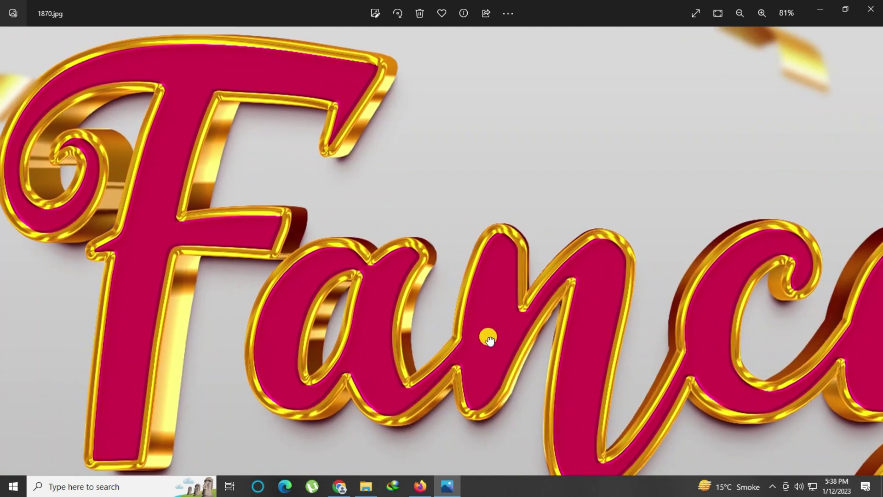
scroll(473, 331, down, 2)
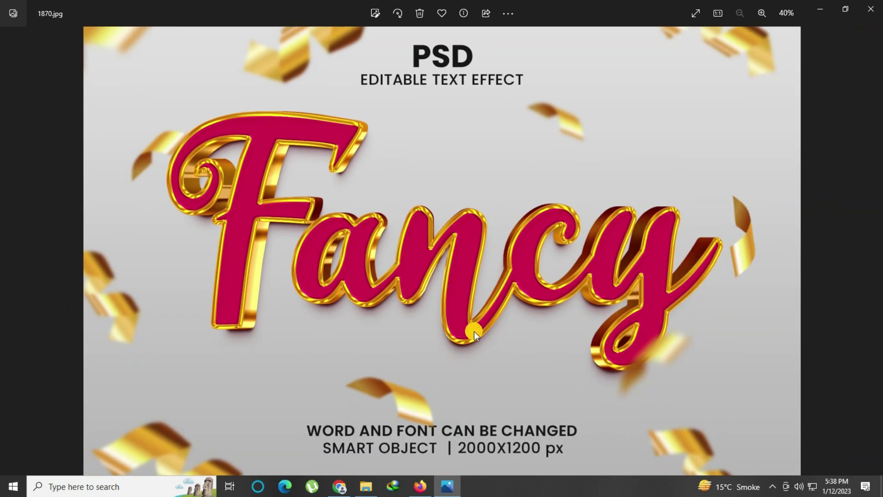
- Inspect the Money preview 1871.jpg up close, then fit it in view
key(Right)
scroll(323, 269, up, 2)
mouse_move(272, 262)
mouse_down()
mouse_move(316, 319)
mouse_move(428, 314)
mouse_up()
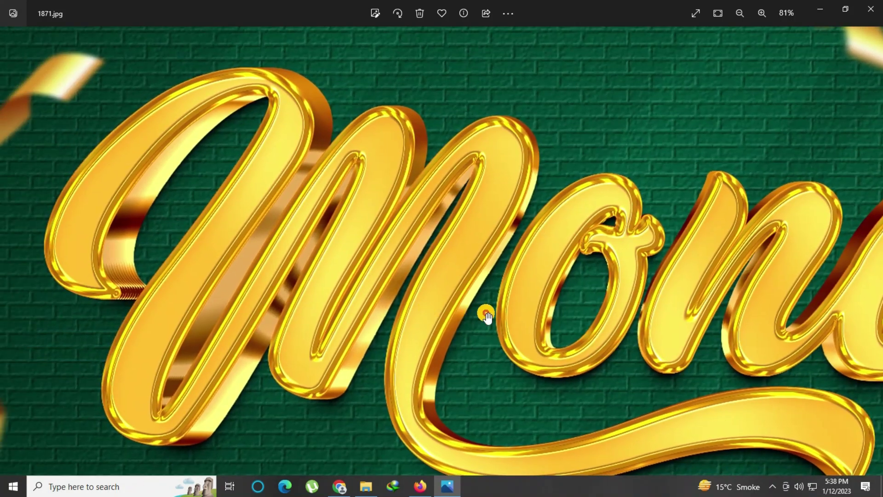
drag(556, 312, 449, 315)
mouse_move(672, 315)
mouse_down()
mouse_move(451, 321)
mouse_move(291, 301)
mouse_up()
mouse_move(501, 307)
mouse_down()
mouse_move(454, 291)
mouse_move(452, 276)
mouse_up()
double_click(502, 305)
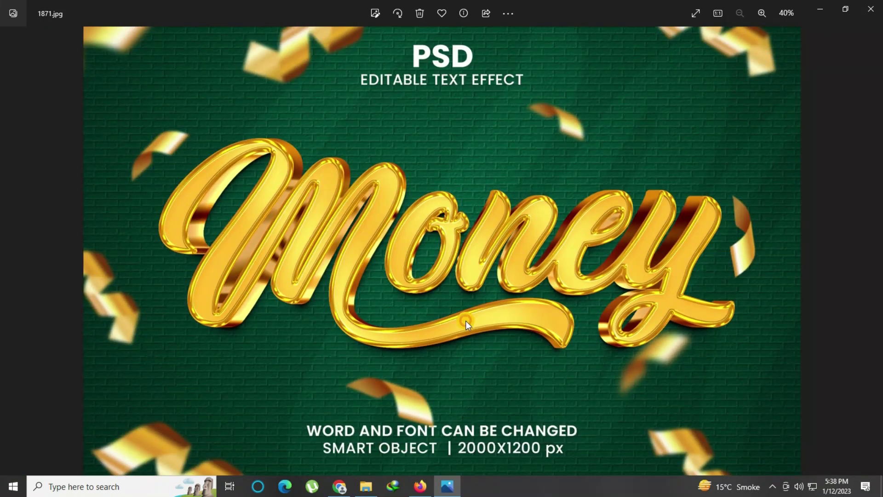
- Zoom into the Gold preview 1884.jpg, then return it to 40%
key(Right)
double_click(393, 291)
mouse_move(392, 290)
mouse_down()
mouse_move(276, 262)
mouse_move(325, 316)
mouse_move(450, 328)
mouse_move(434, 296)
mouse_move(623, 319)
mouse_move(465, 331)
mouse_move(548, 304)
mouse_up()
double_click(547, 302)
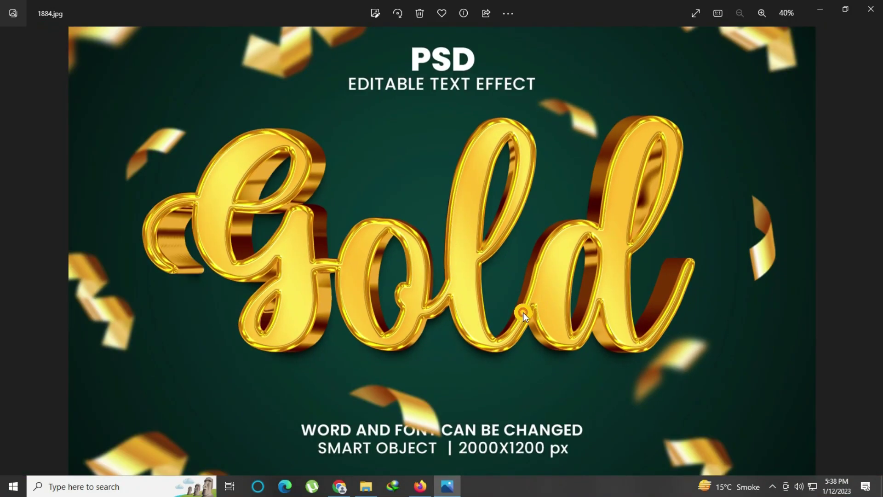
- Inspect the King preview 1889.jpg up close, panning around its lettering
key(Right)
double_click(393, 247)
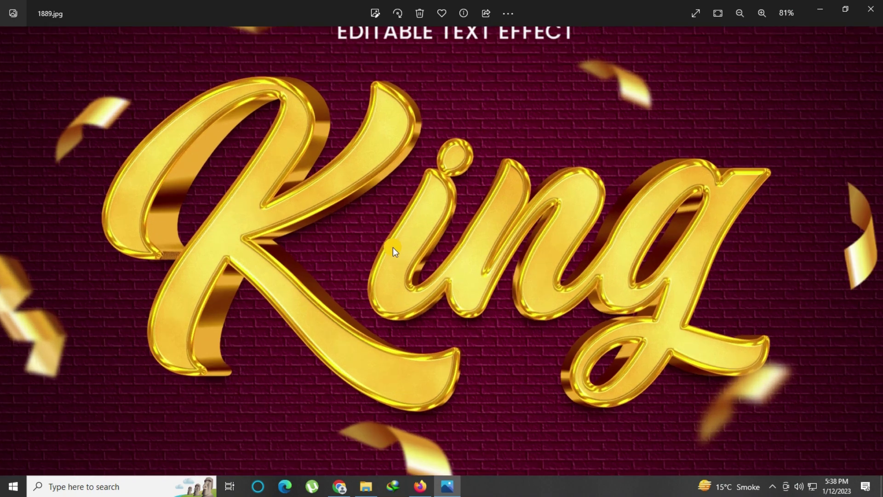
drag(258, 213, 293, 314)
drag(516, 378, 421, 249)
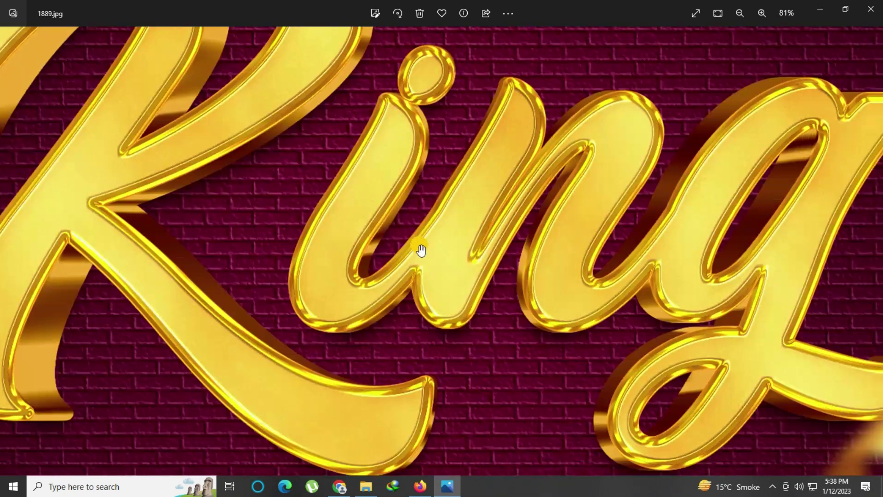
drag(534, 336, 537, 314)
drag(381, 327, 511, 309)
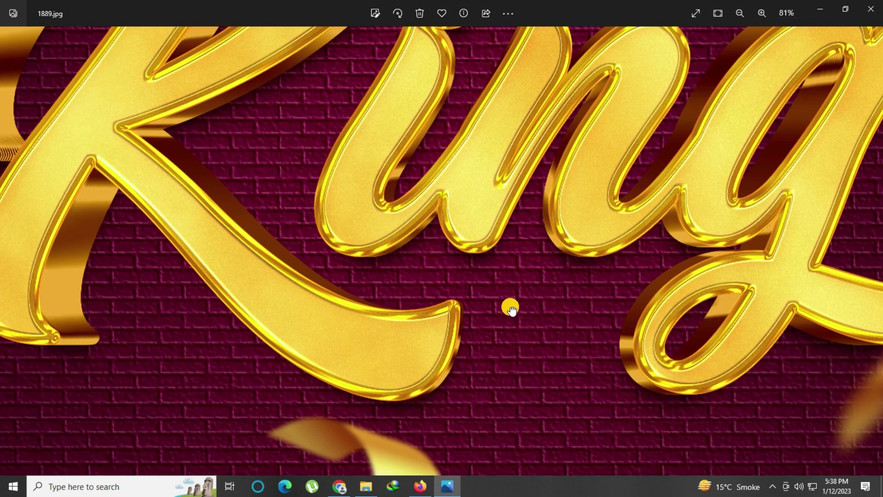
drag(370, 289, 494, 345)
scroll(481, 340, down, 5)
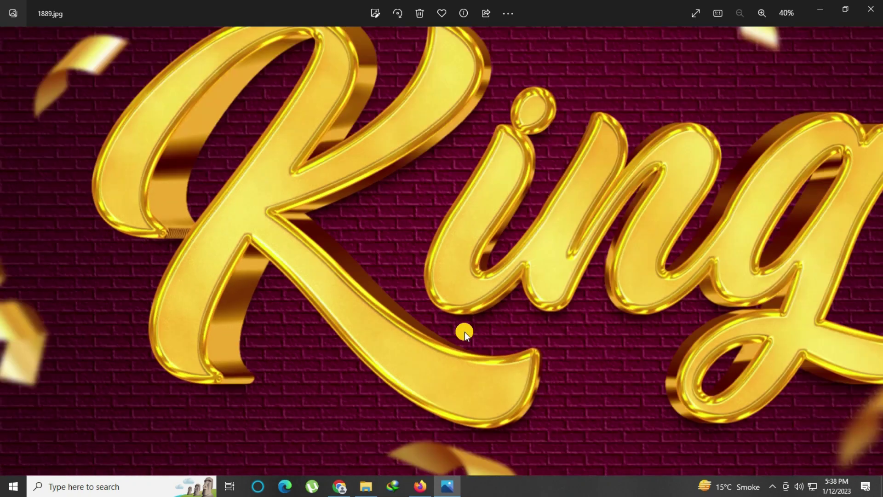
- Inspect the Luxury preview 1899.jpg up close
key(Right)
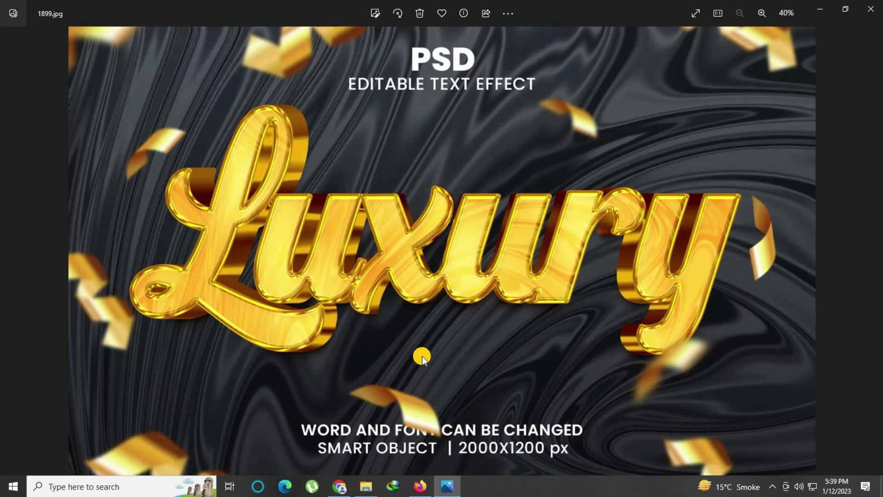
scroll(409, 274, up, 5)
mouse_move(205, 262)
mouse_down()
mouse_move(446, 297)
mouse_move(148, 329)
mouse_up()
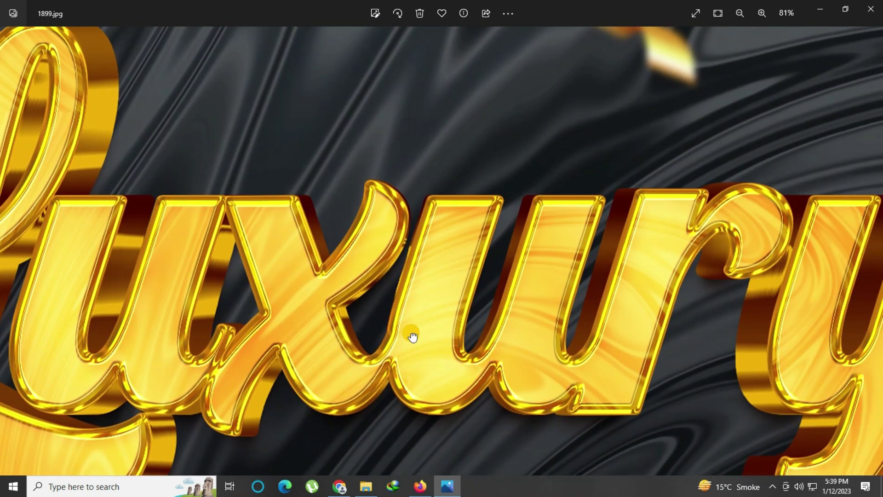
drag(412, 337, 395, 298)
scroll(400, 295, down, 2)
scroll(405, 293, down, 3)
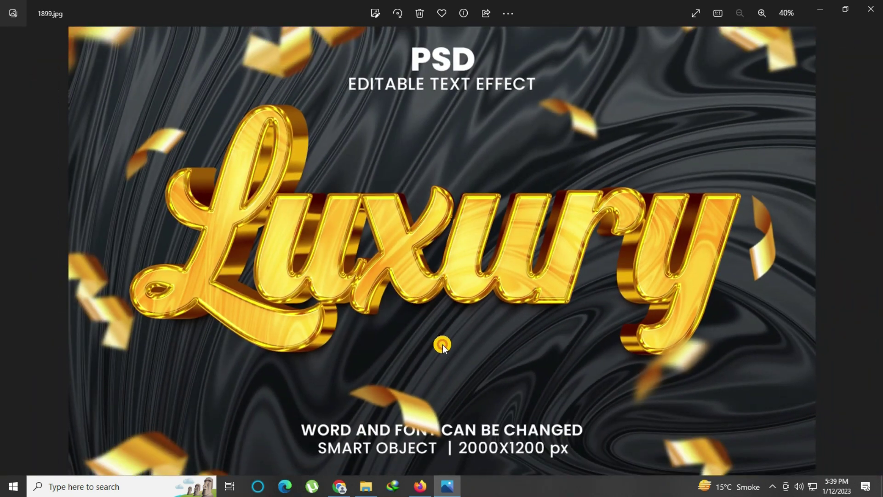
- Inspect the Silent preview 1911.jpg, then fit it back in view
key(Right)
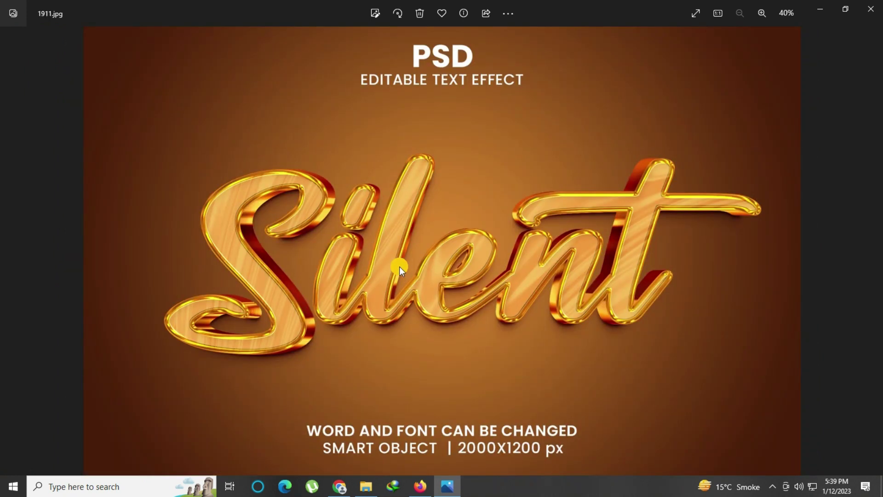
scroll(399, 266, up, 5)
drag(171, 275, 215, 270)
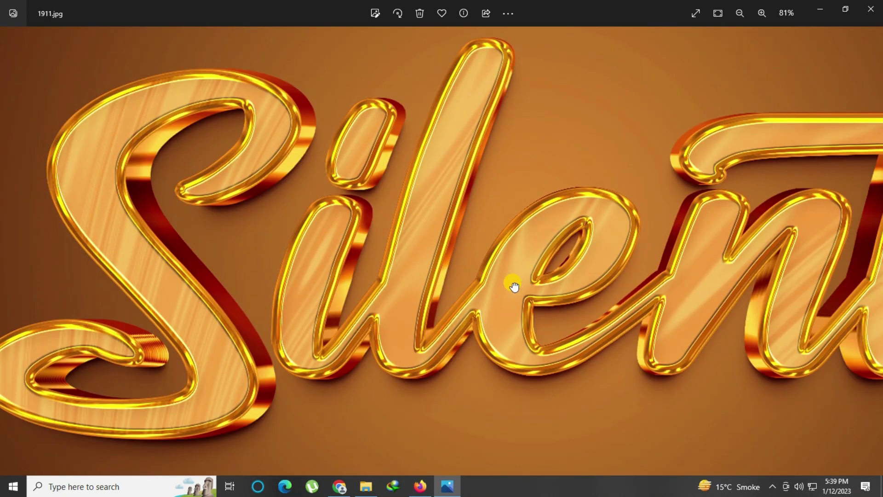
mouse_move(514, 286)
mouse_down()
mouse_move(405, 295)
mouse_move(505, 315)
mouse_move(418, 296)
mouse_move(577, 297)
mouse_move(503, 290)
mouse_move(569, 287)
mouse_up()
double_click(346, 288)
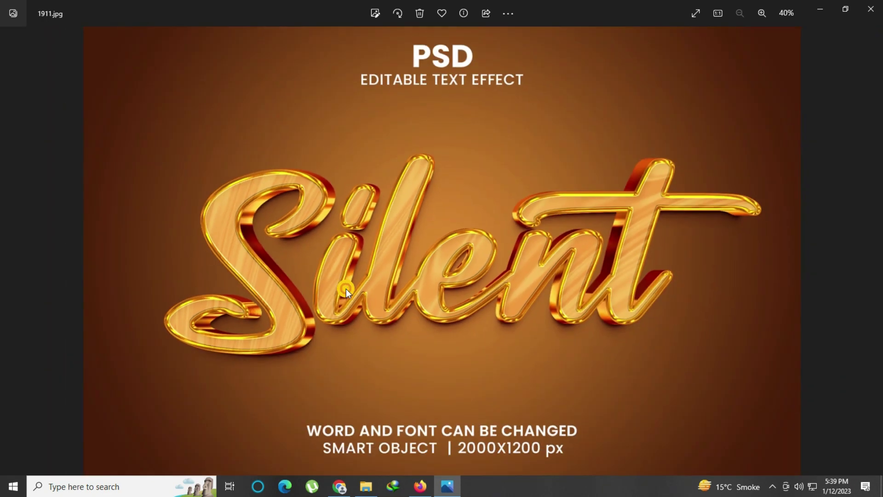
- Zoom into the Blue preview 1914.jpg around the B
key(Right)
double_click(335, 266)
mouse_move(335, 266)
mouse_down()
mouse_move(266, 319)
mouse_move(189, 312)
mouse_up()
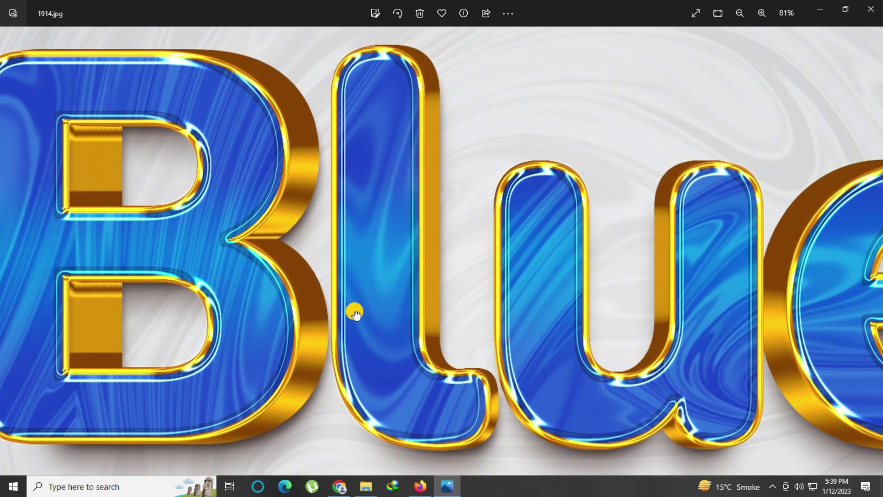
- Pan across the rest of Blue and fit the picture in view
drag(464, 313, 335, 310)
drag(537, 325, 459, 316)
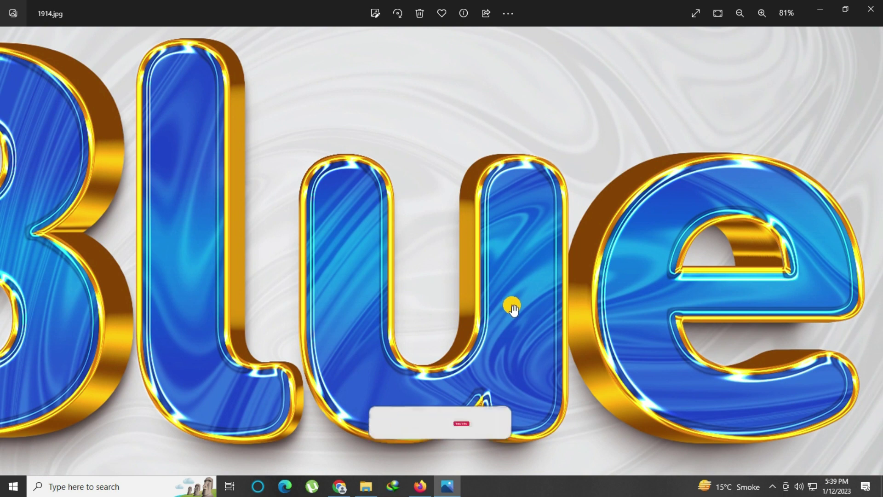
double_click(486, 371)
- Inspect the olive Fancy preview up close, then return to full view
key(Right)
double_click(392, 256)
mouse_move(392, 256)
mouse_down()
mouse_move(278, 223)
mouse_move(345, 275)
mouse_move(422, 286)
mouse_up()
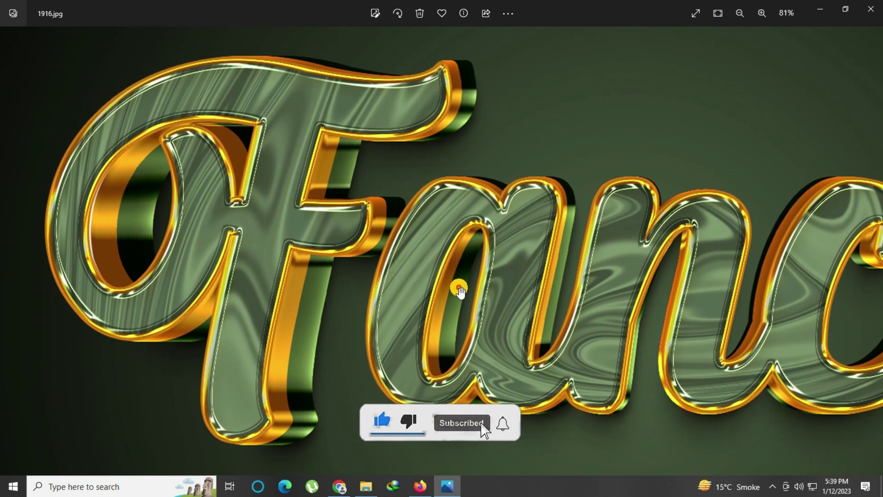
drag(580, 287, 464, 282)
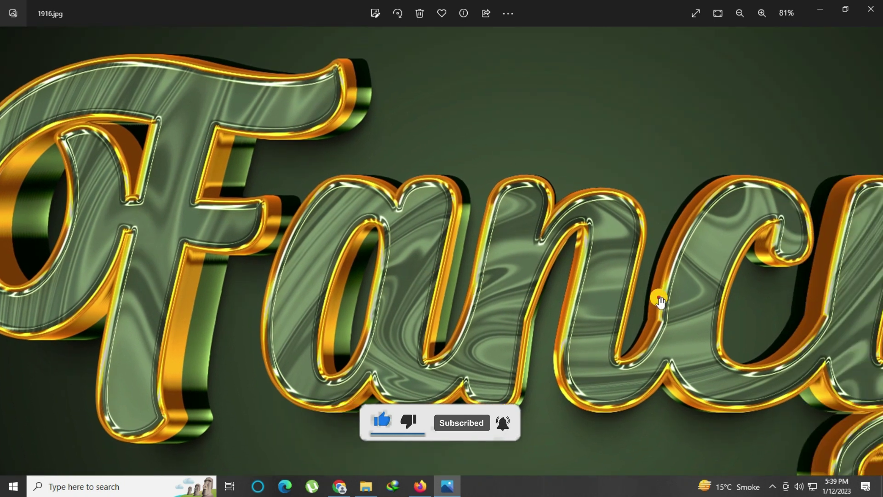
drag(656, 295, 543, 291)
drag(727, 325, 581, 299)
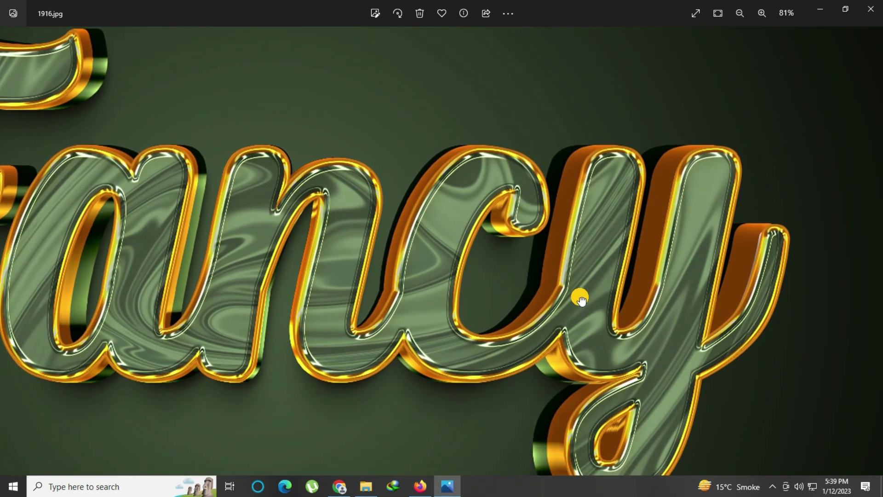
double_click(520, 281)
- Inspect the Thank you preview 1917.jpg up close
key(Right)
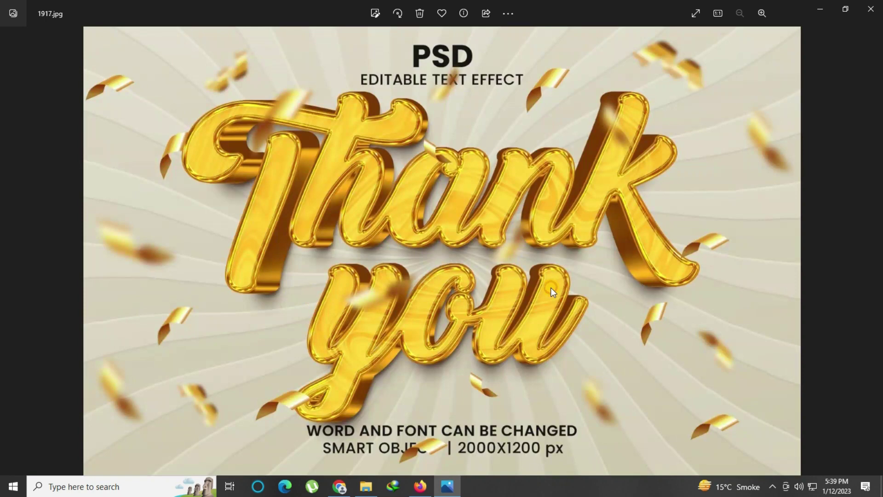
scroll(417, 214, up, 2)
scroll(369, 223, up, 2)
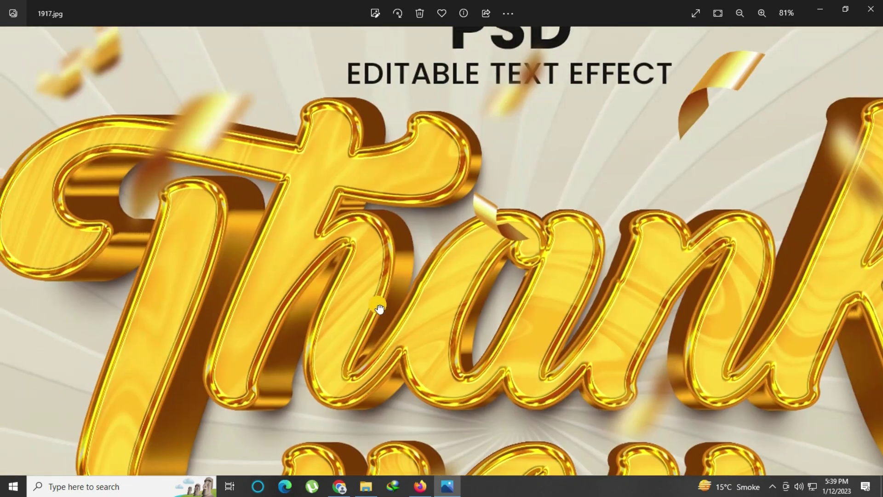
drag(437, 279, 341, 163)
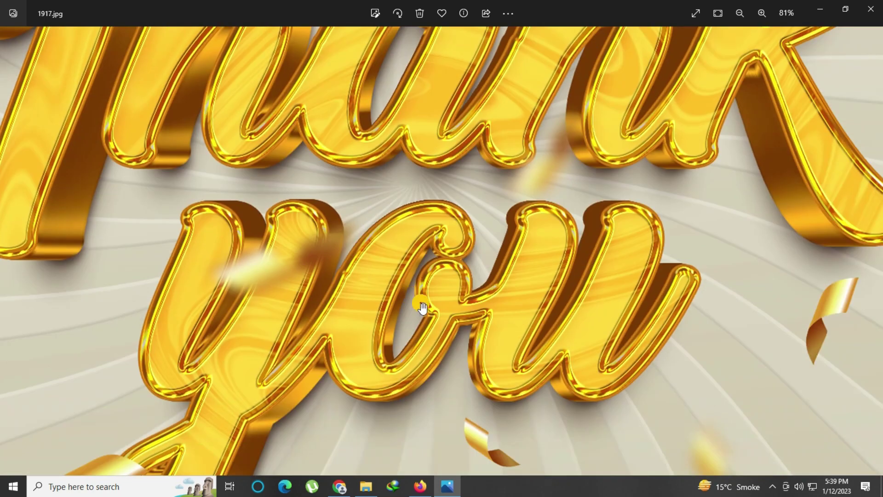
double_click(479, 322)
- Inspect the RED preview 1918.jpg letter by letter, then advance to 2023
key(Right)
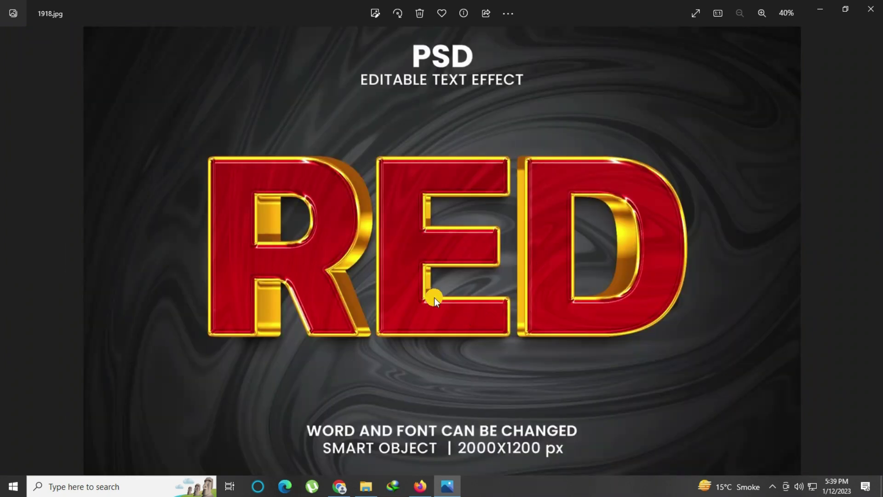
scroll(414, 284, up, 2)
mouse_move(241, 240)
mouse_down()
mouse_move(434, 317)
mouse_move(301, 300)
mouse_up()
drag(524, 288, 399, 323)
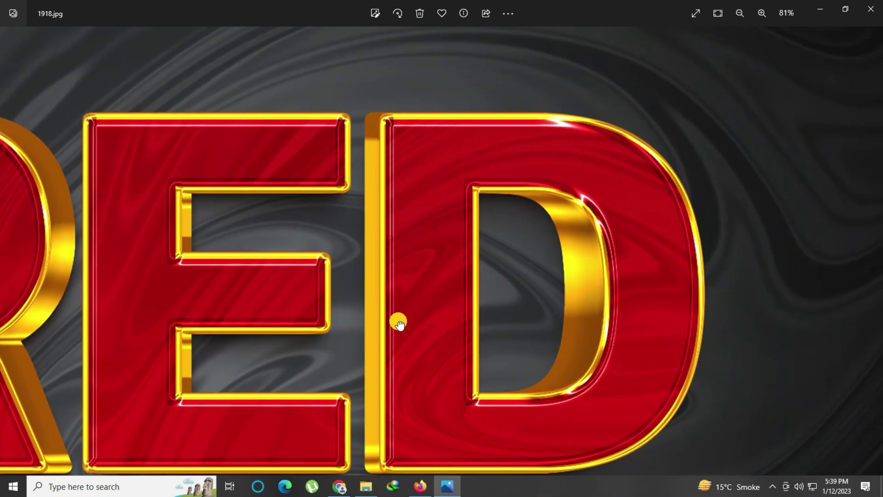
double_click(399, 323)
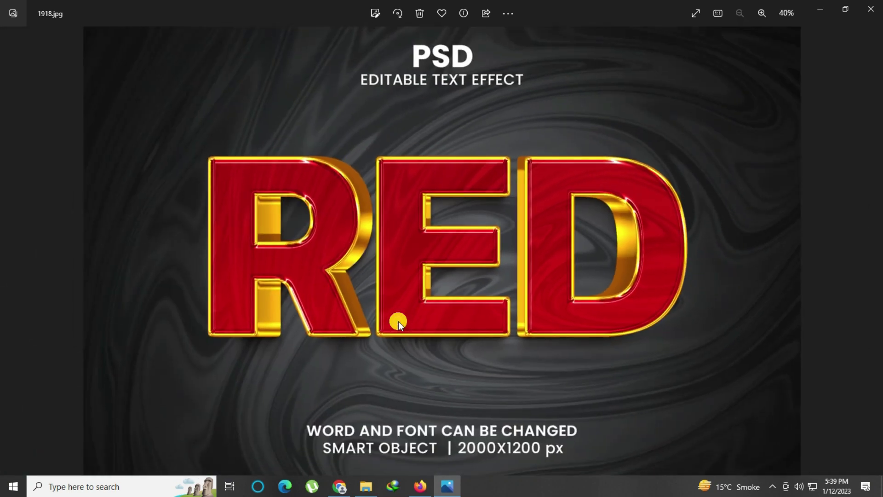
key(Right)
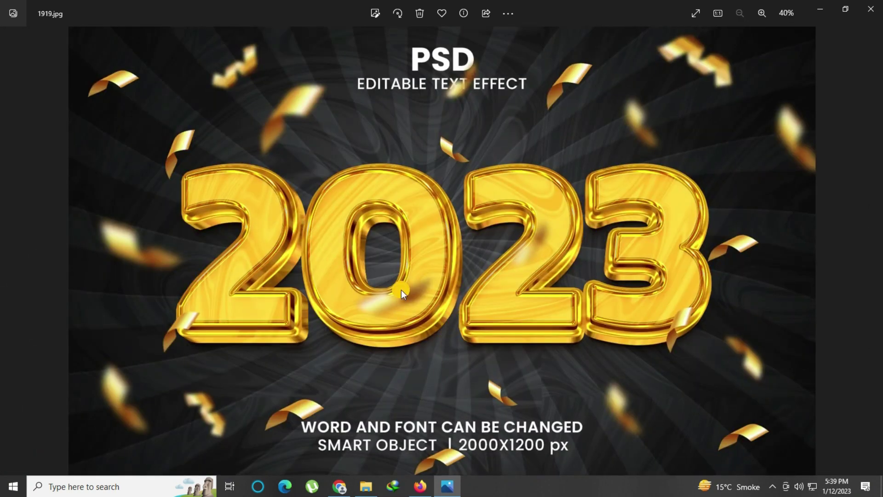
- Zoom into the 2023 numbers, then inspect the enlarged Olive lettering
double_click(401, 291)
drag(466, 307, 288, 310)
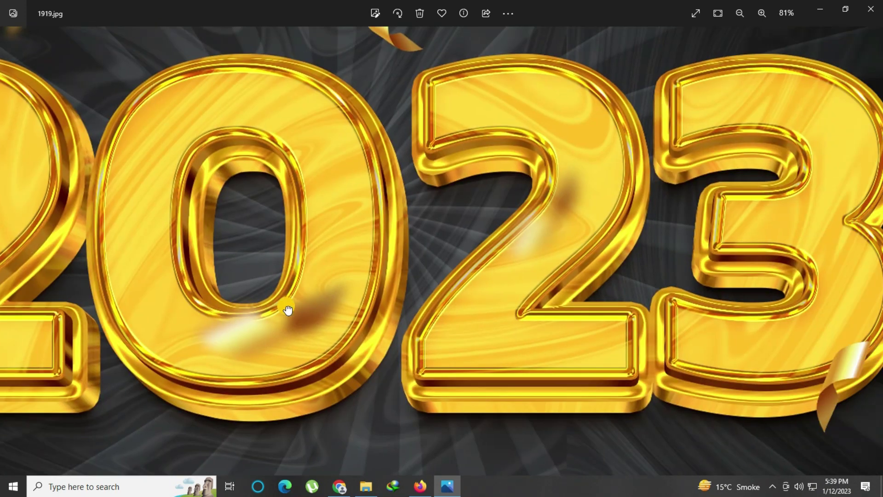
double_click(482, 320)
key(Right)
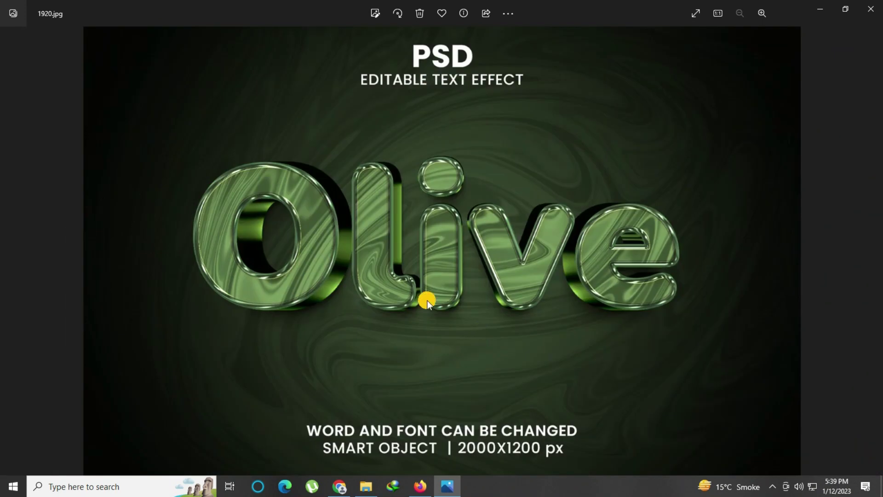
double_click(393, 266)
mouse_move(324, 215)
mouse_down()
mouse_move(422, 277)
mouse_move(354, 270)
mouse_up()
double_click(375, 258)
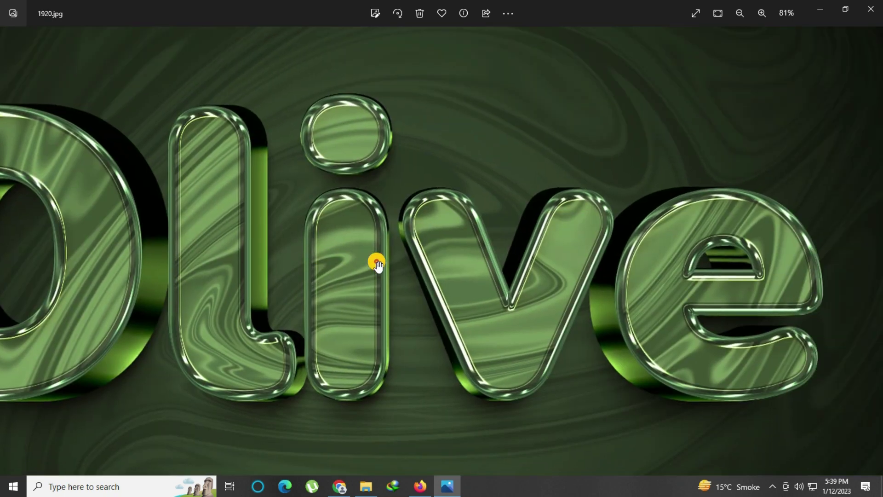
- Zoom in and pan across the Stone preview's lettering
key(Right)
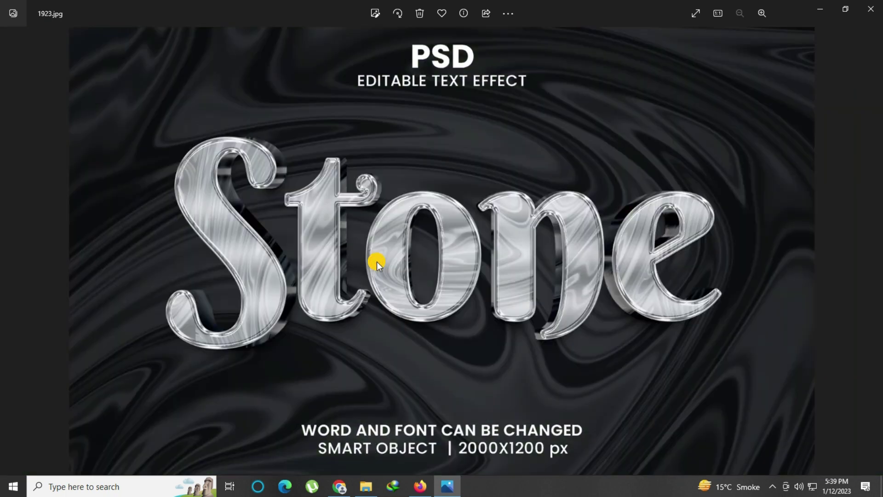
double_click(377, 261)
mouse_move(377, 261)
mouse_down()
mouse_move(224, 230)
mouse_move(358, 256)
mouse_up()
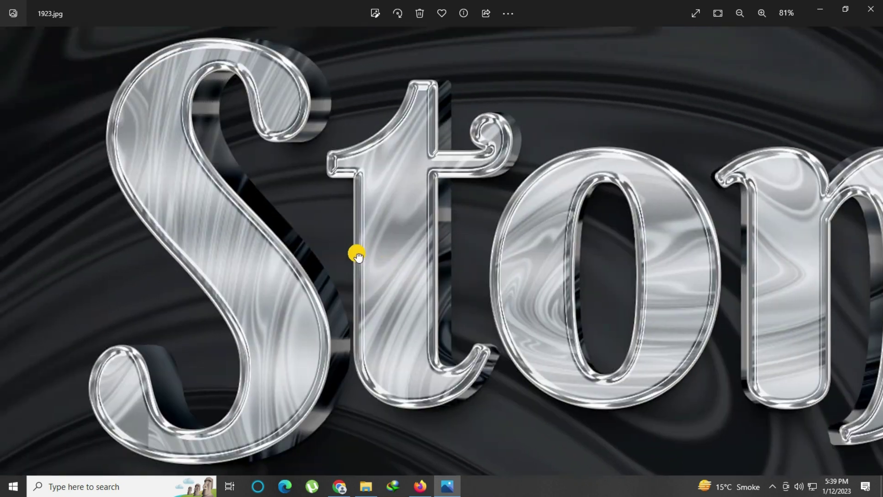
drag(485, 251, 281, 250)
drag(388, 253, 292, 267)
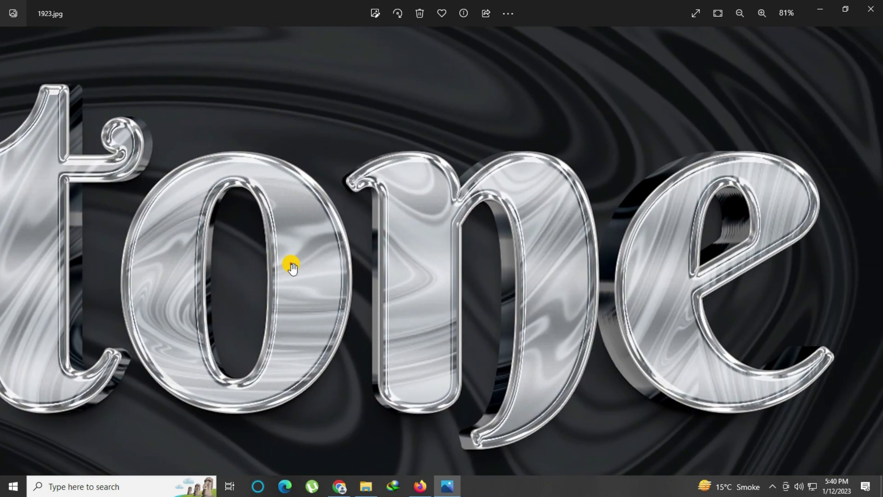
double_click(260, 282)
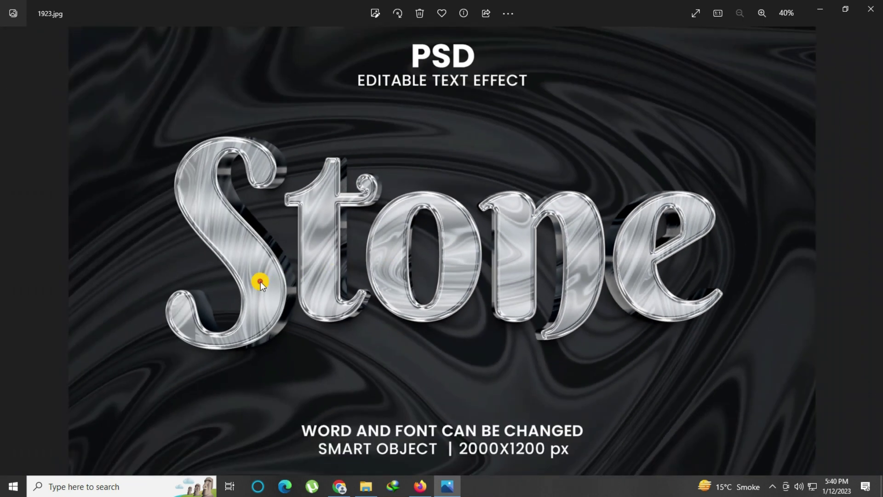
- Zoom in and pan across the GRAND and OPENING lines of the Grand Opening preview
key(Right)
double_click(296, 266)
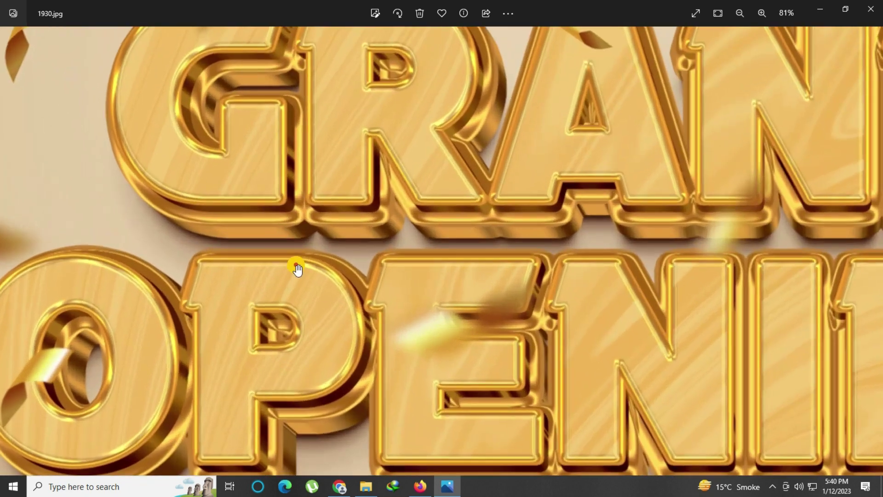
mouse_move(300, 223)
mouse_down()
mouse_move(299, 262)
mouse_move(215, 264)
mouse_up()
scroll(386, 256, right, 5)
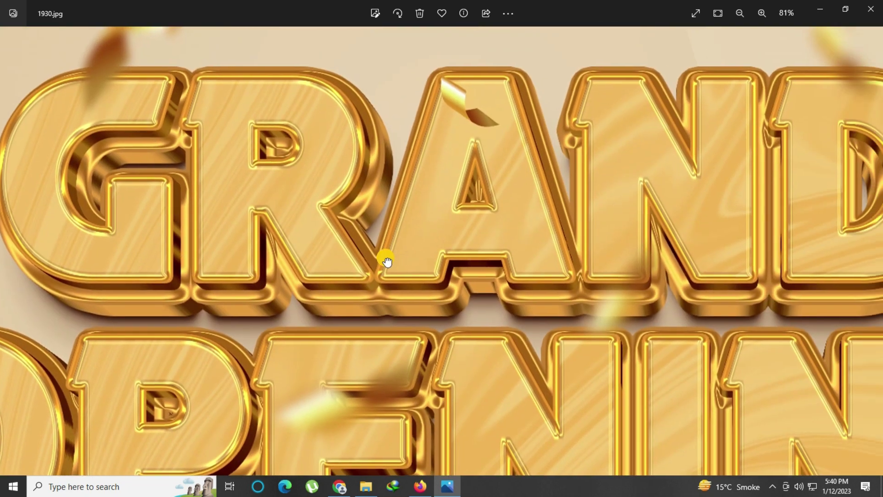
scroll(437, 267, right, 3)
drag(417, 273, 408, 212)
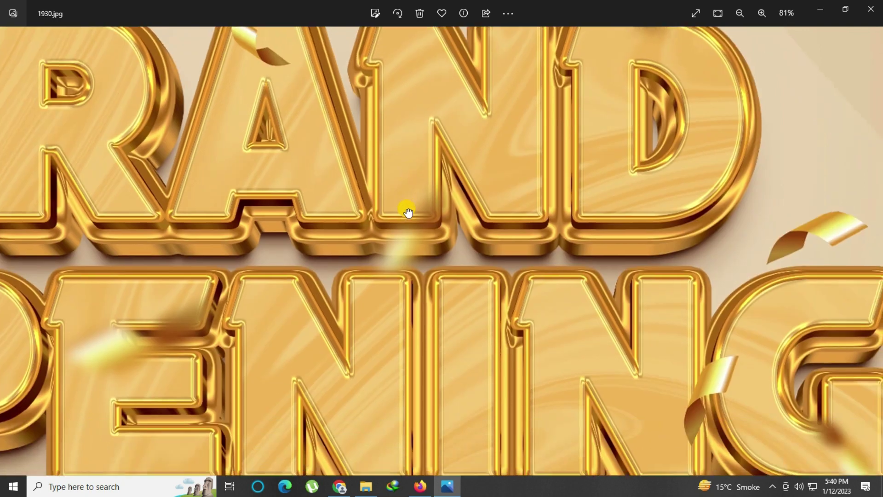
drag(427, 322, 396, 233)
drag(326, 290, 534, 296)
drag(262, 282, 440, 304)
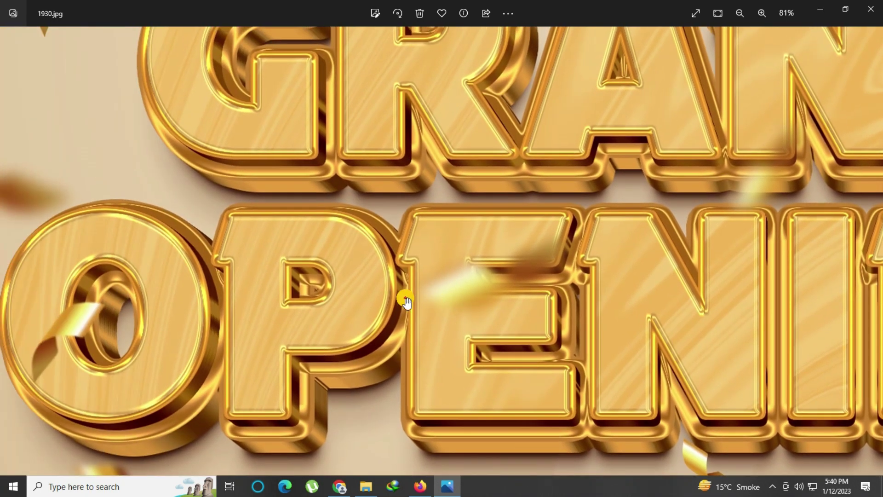
scroll(403, 297, down, 2)
scroll(406, 298, down, 3)
- Inspect the enlarged 2023 numbers and Happy New Year text
key(Right)
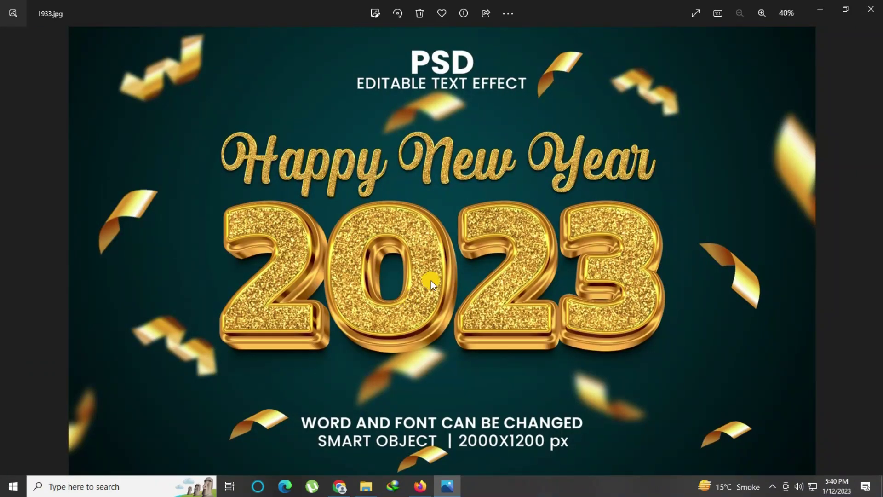
scroll(431, 280, up, 3)
mouse_move(404, 285)
mouse_down()
mouse_move(492, 286)
mouse_move(404, 256)
mouse_up()
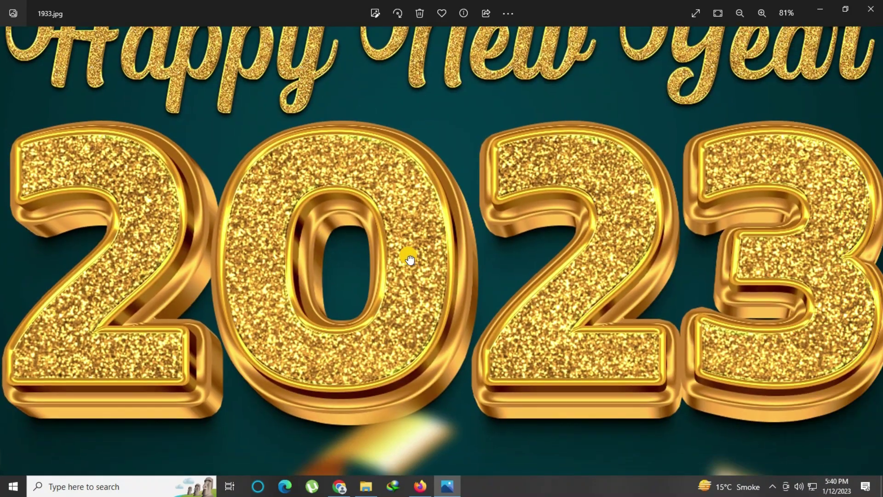
drag(433, 295, 390, 317)
scroll(404, 267, down, 3)
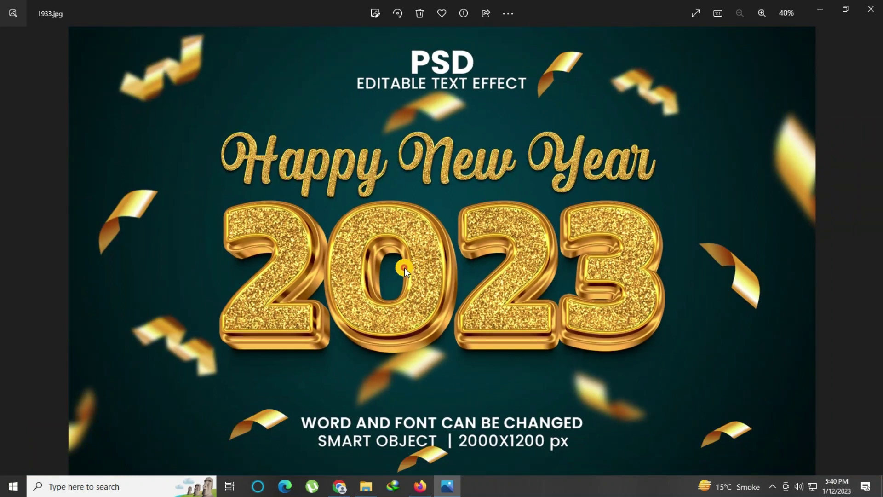
- Pan around the enlarged 200K Followers preview, including the Thank you text
key(Right)
scroll(439, 291, up, 3)
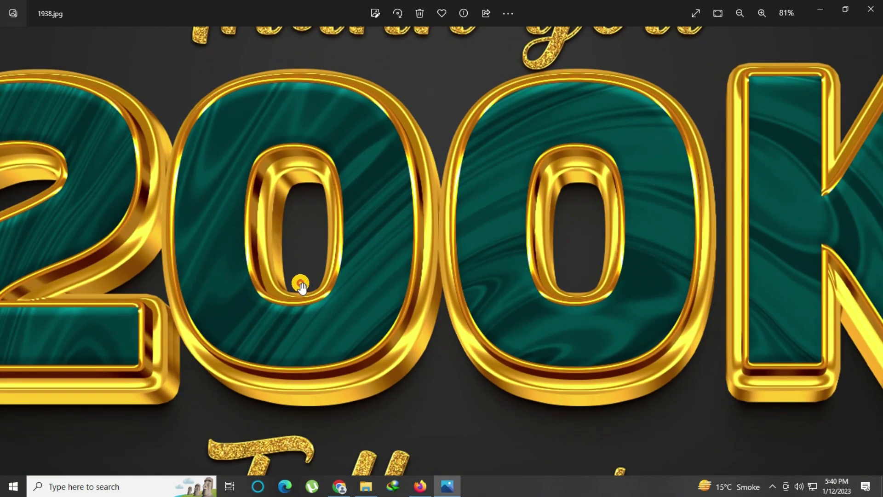
drag(296, 282, 487, 296)
drag(767, 245, 427, 300)
drag(360, 272, 415, 321)
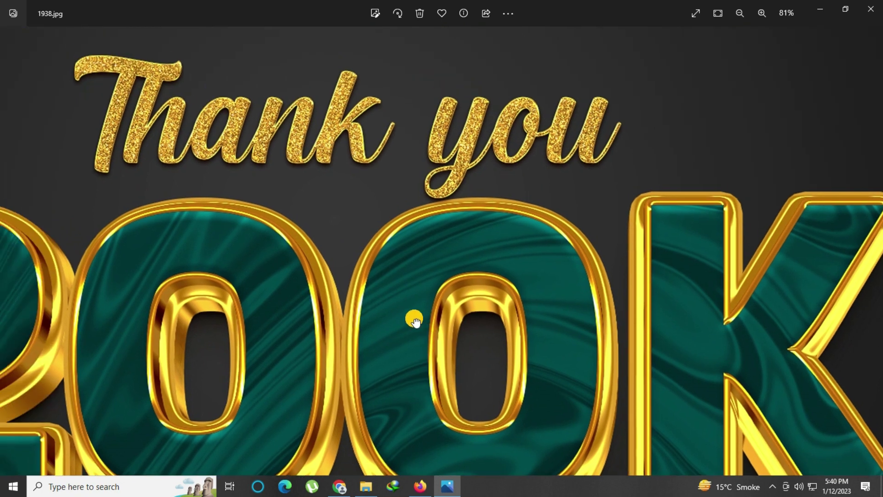
drag(430, 384, 403, 322)
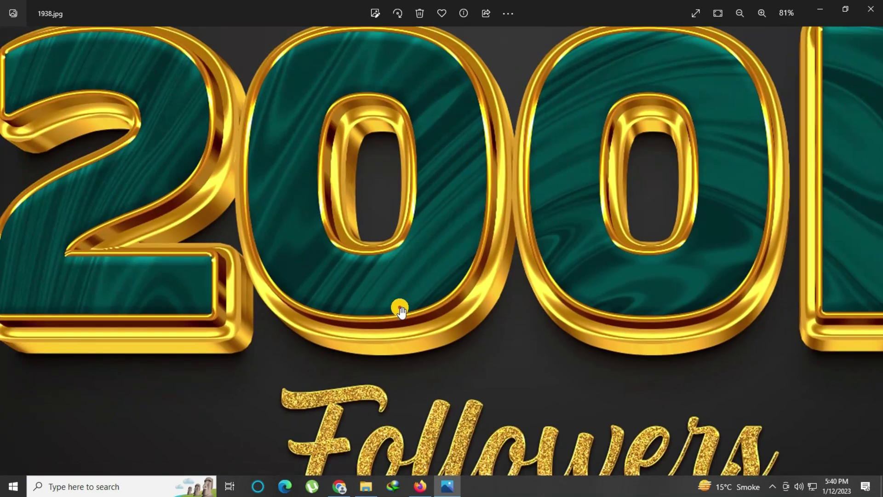
- Zoom in and pan across the Crown preview's lettering
key(Right)
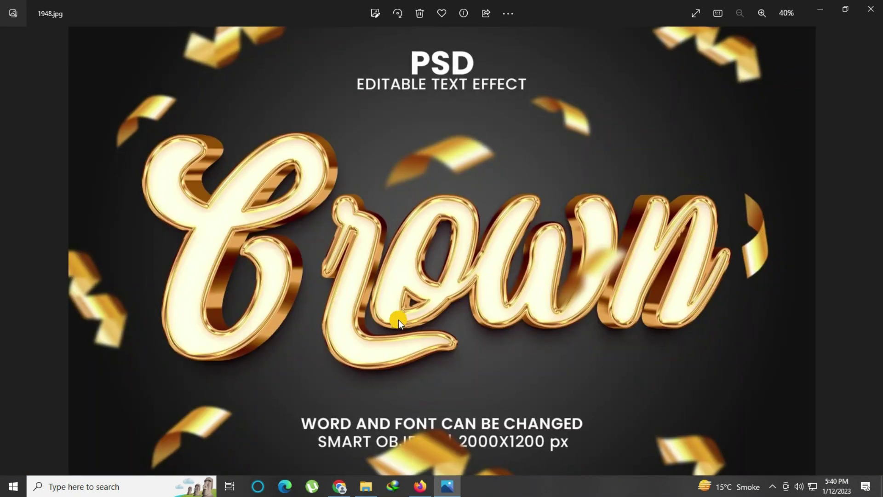
double_click(311, 283)
mouse_move(242, 276)
mouse_down()
mouse_move(408, 290)
mouse_move(380, 339)
mouse_move(175, 308)
mouse_up()
drag(532, 300, 341, 315)
drag(480, 314, 396, 315)
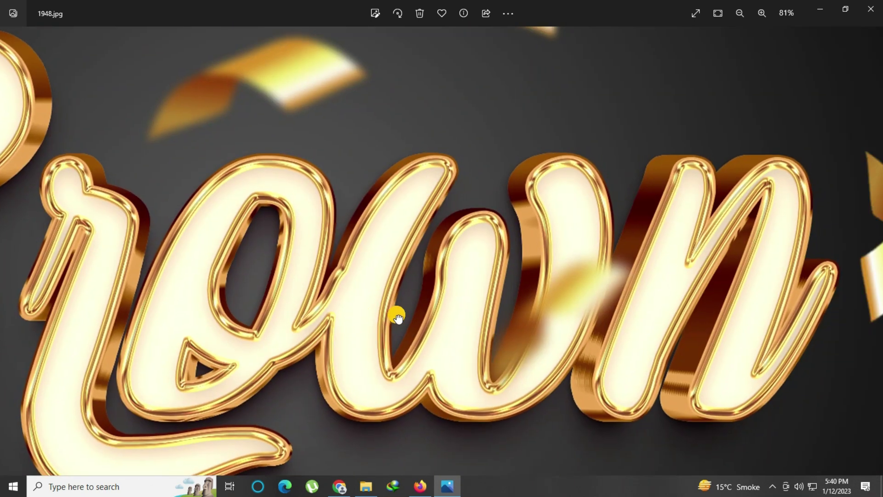
double_click(397, 316)
- Inspect the enlarged Druid lettering, then close the photo viewer
key(Right)
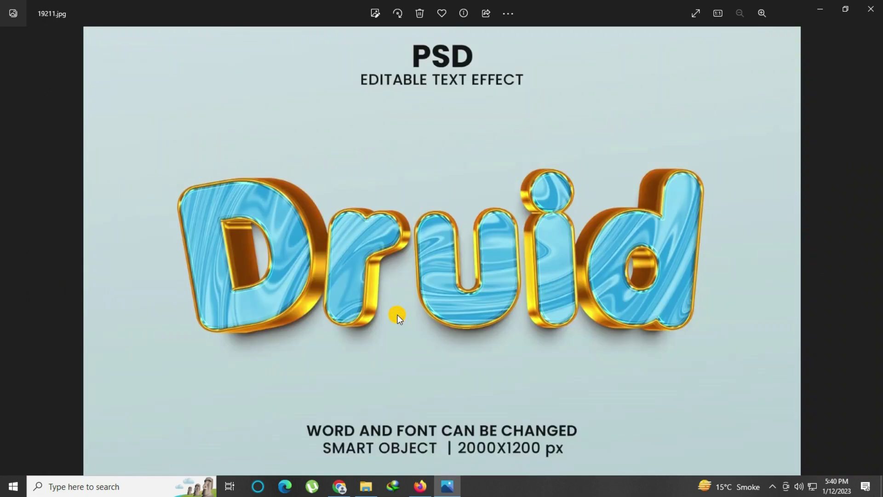
double_click(332, 271)
mouse_move(331, 276)
mouse_down()
mouse_move(228, 246)
mouse_move(355, 267)
mouse_up()
drag(570, 299, 322, 298)
drag(656, 300, 498, 320)
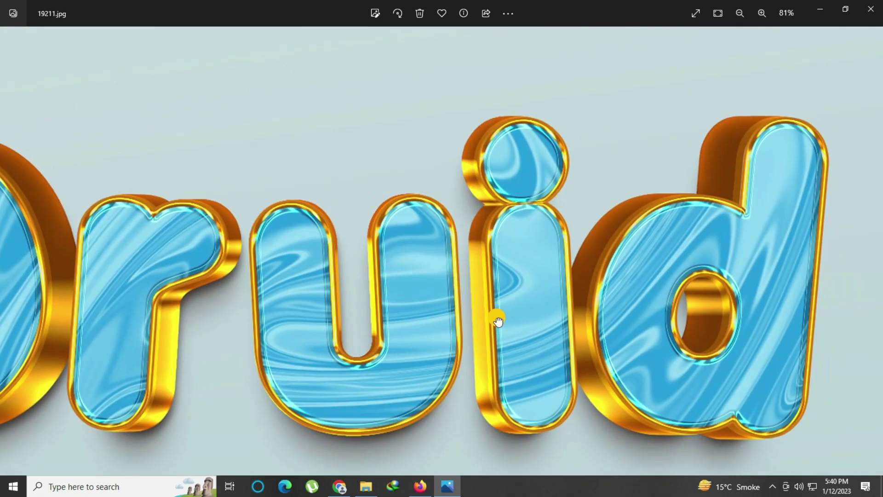
double_click(505, 316)
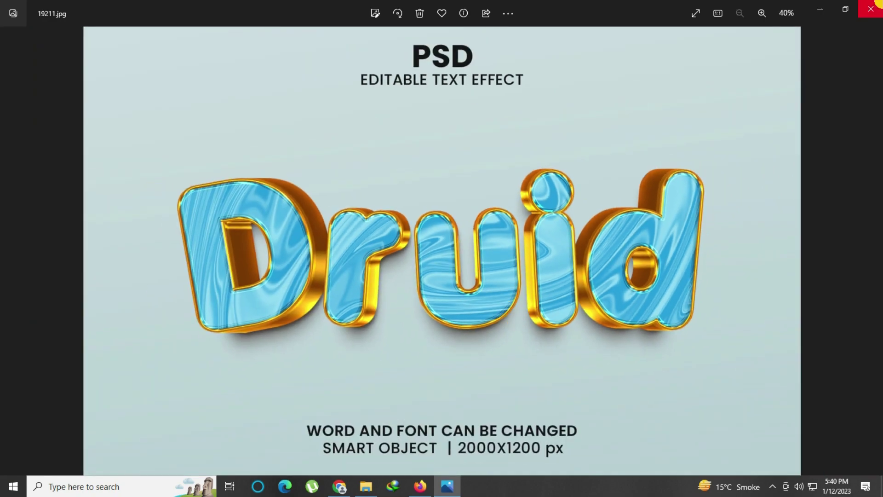
click(874, 6)
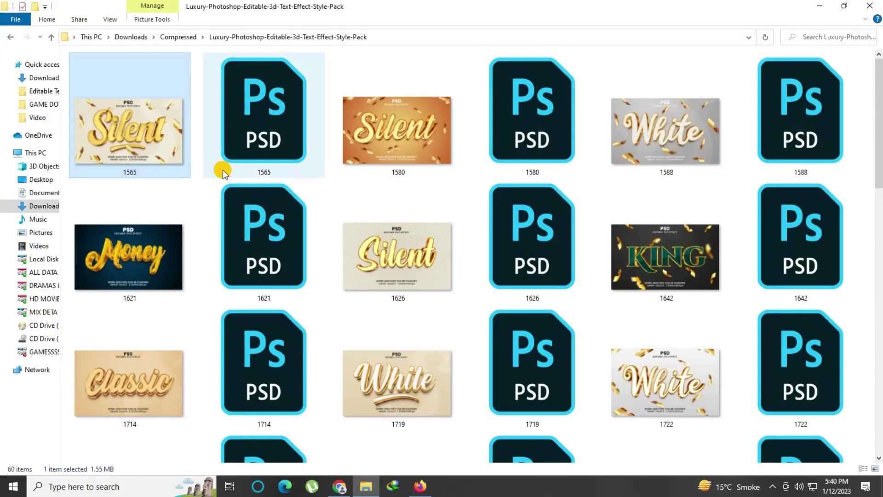
- Open the 1565 PSD gold template from the pack folder
click(244, 139)
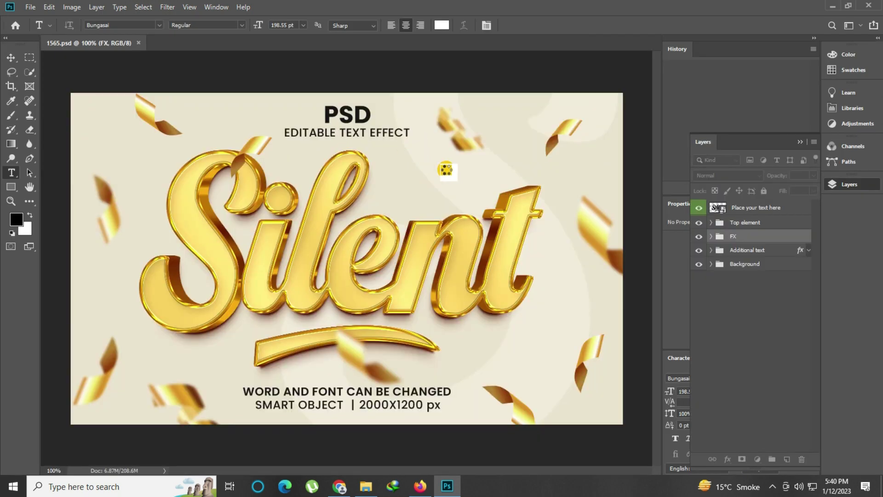
- Fit the gold Silent template in the window and collapse the side panels
click(9, 201)
click(337, 218)
right_click(401, 179)
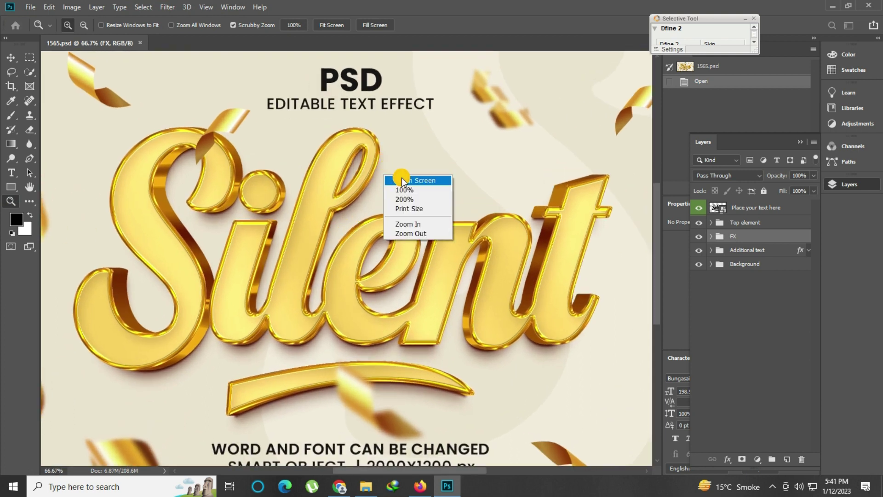
click(402, 180)
click(810, 41)
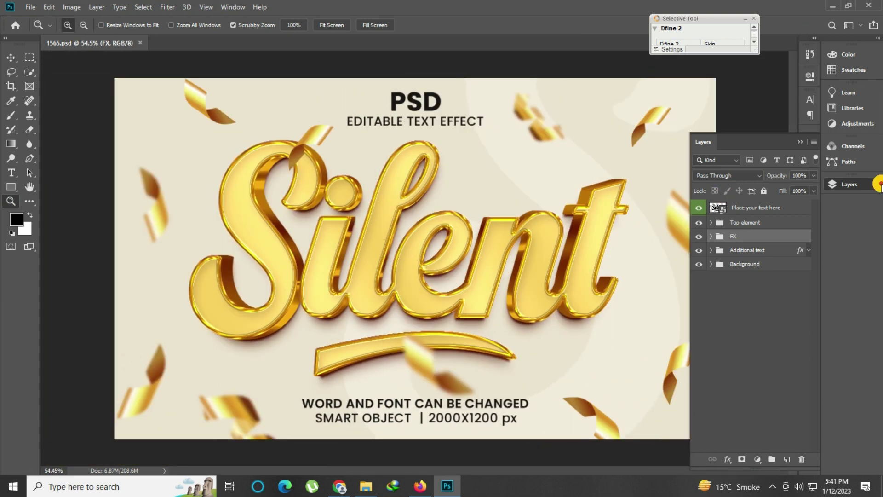
- Open the text smart object and copy the missing font name Franky
double_click(726, 210)
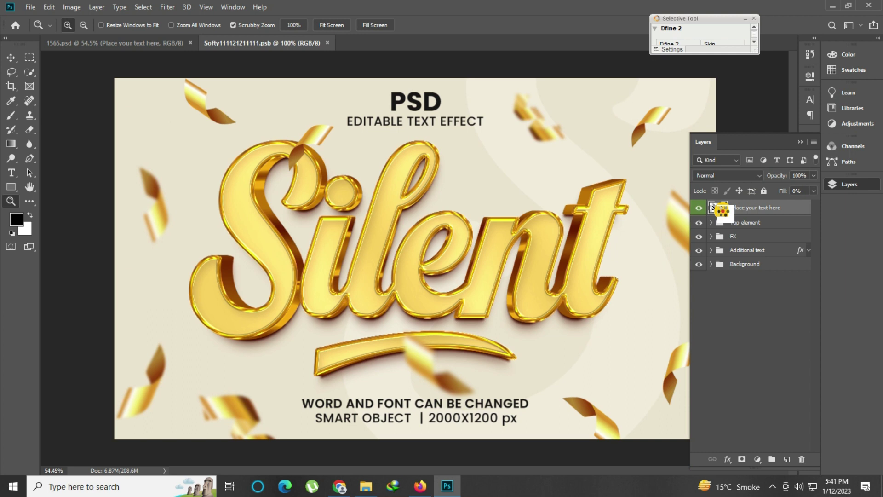
click(491, 270)
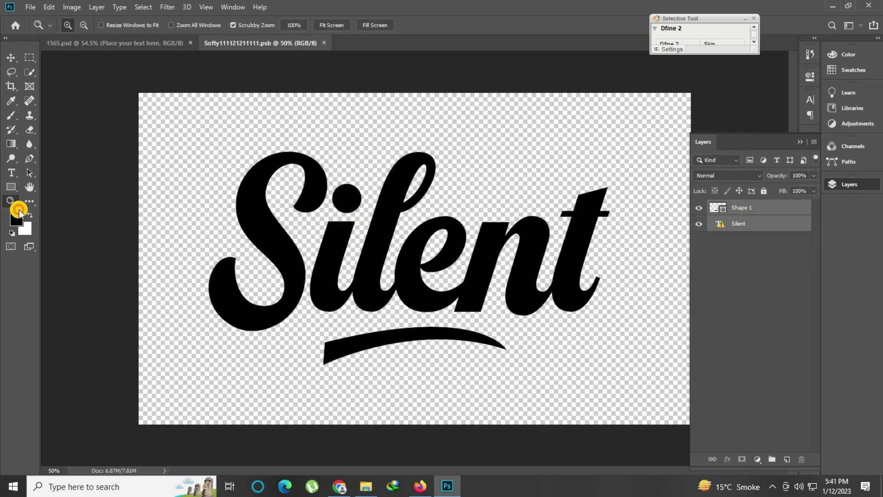
click(10, 176)
click(362, 252)
click(425, 261)
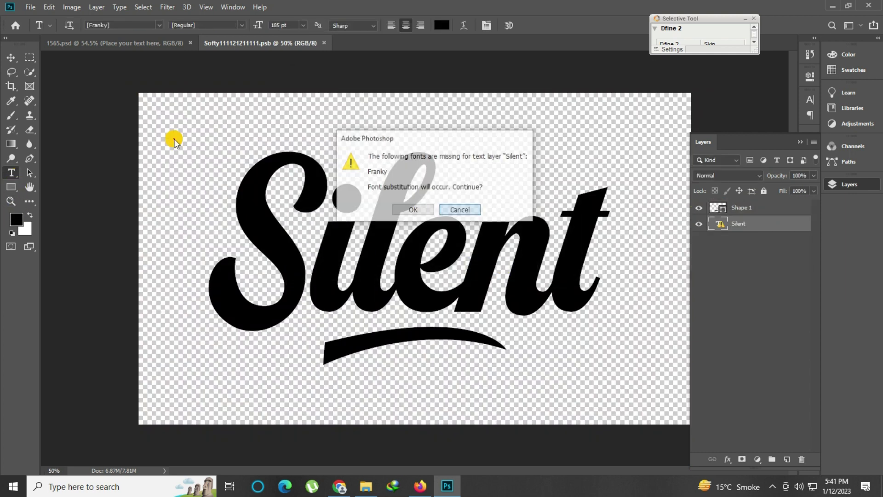
right_click(91, 24)
click(119, 55)
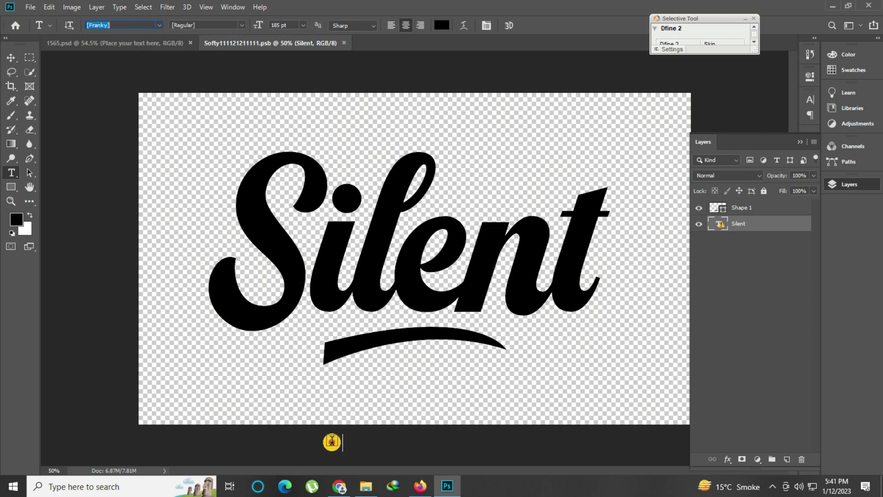
click(420, 486)
- Search the web for the Franky font and download it from dafont.com
click(366, 226)
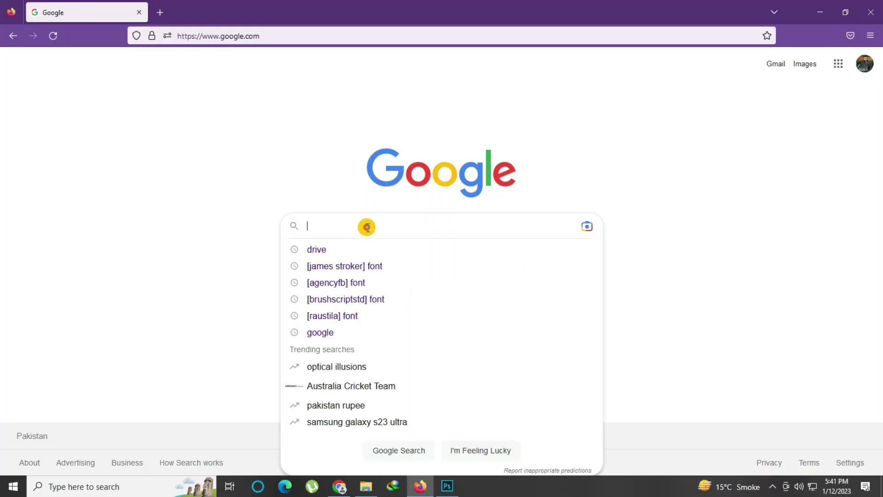
text([Franky] font)
key(Return)
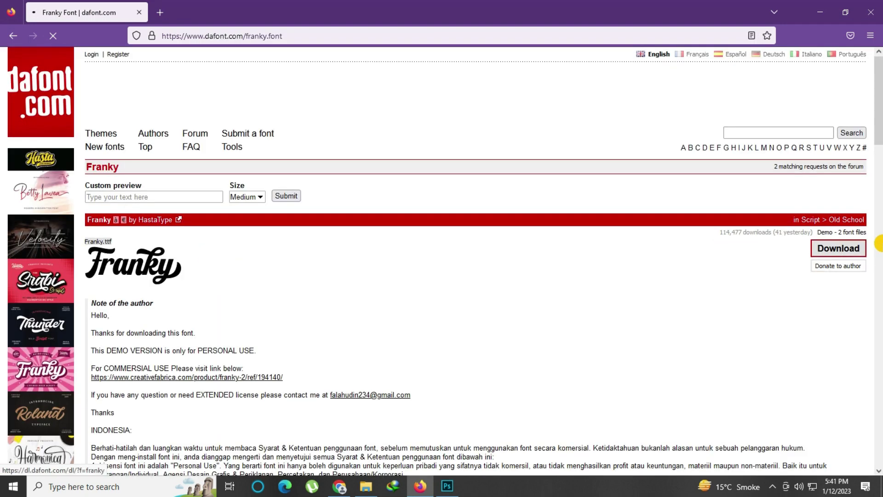
click(850, 248)
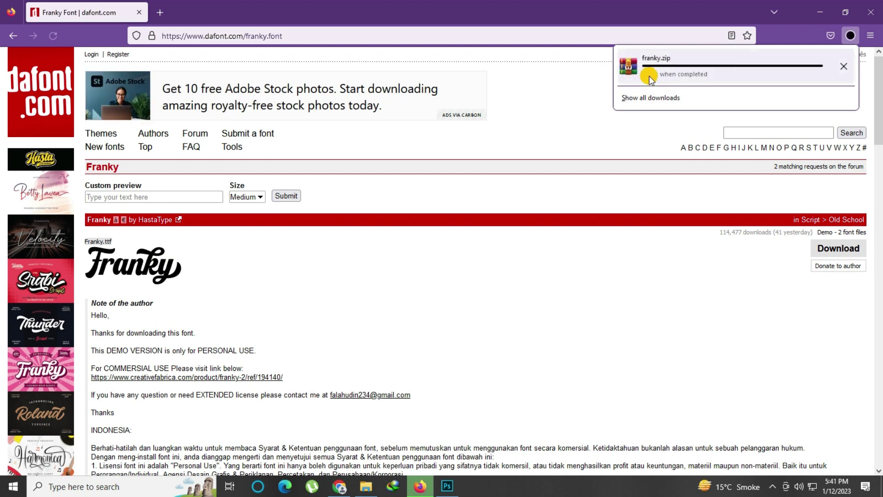
- Install Franky.otf from the downloaded franky.zip archive
click(565, 132)
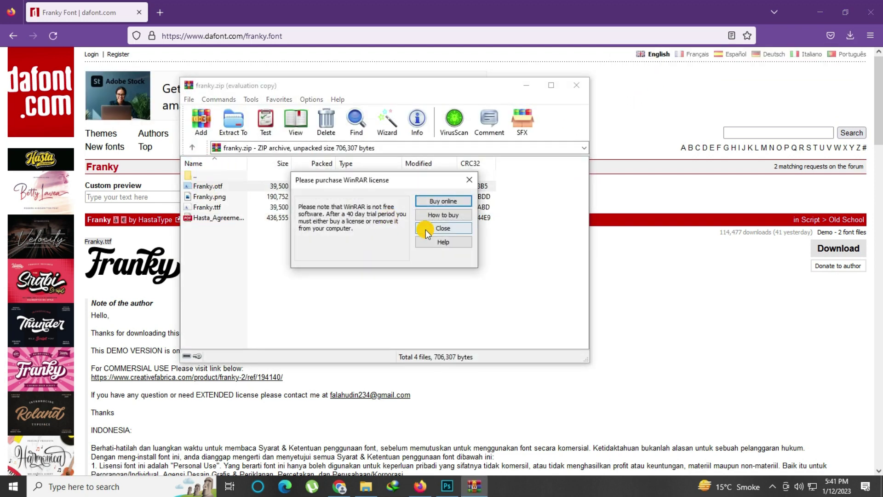
click(425, 227)
click(231, 192)
double_click(222, 188)
click(148, 130)
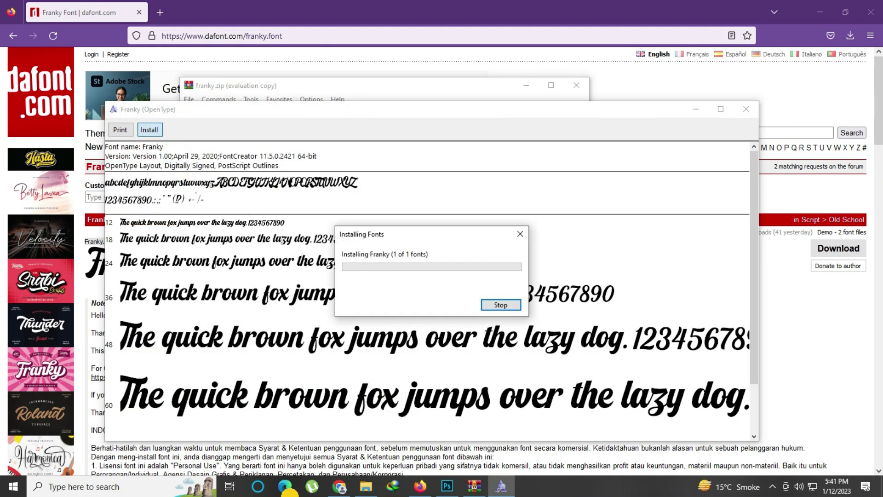
click(448, 482)
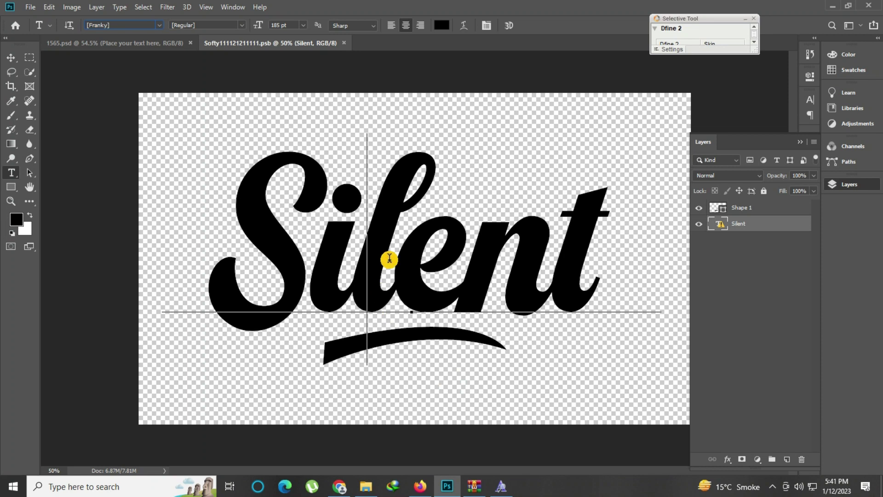
- Replace the Silent text with Azhar in the smart object
click(389, 259)
click(430, 202)
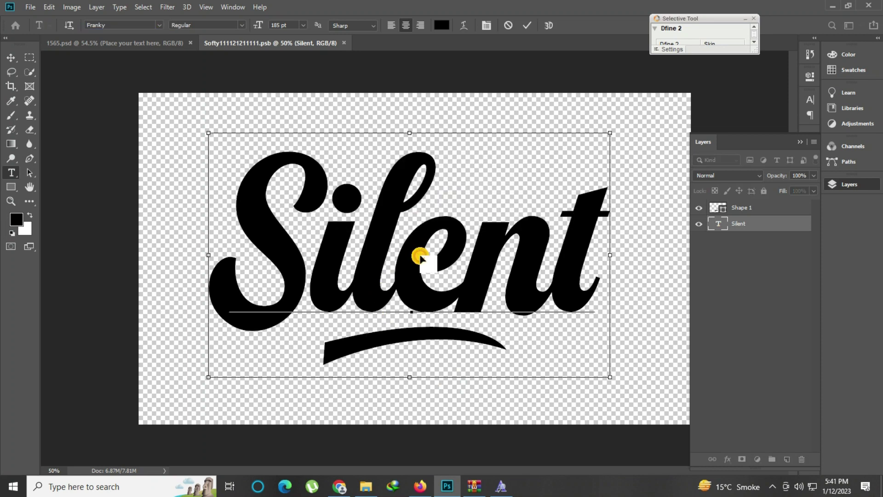
key(ctrl+a)
text(Az)
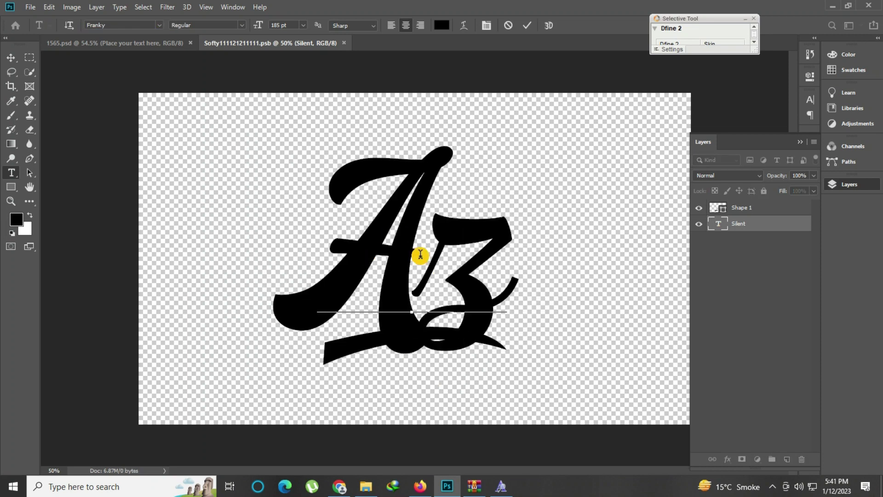
text(har)
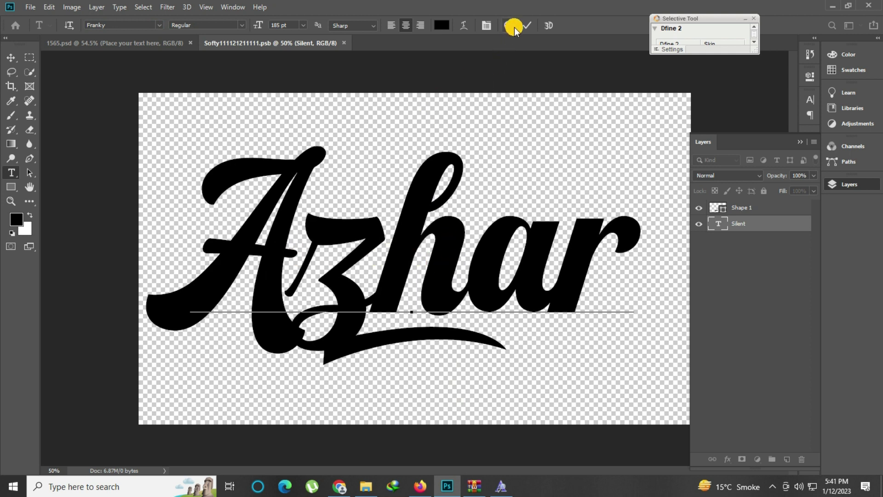
click(525, 25)
- Resize the Azhar text to 168 pt, shift the swoosh right, and save
click(424, 240)
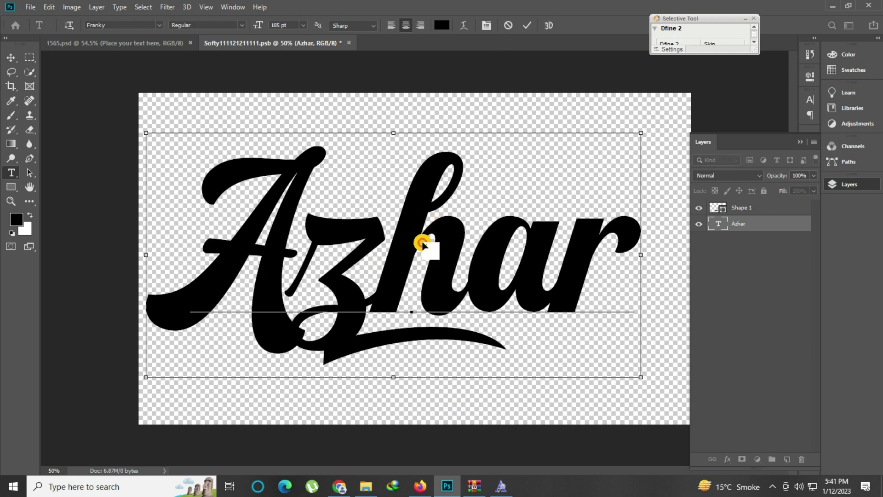
key(ctrl+a)
drag(259, 26, 57, 155)
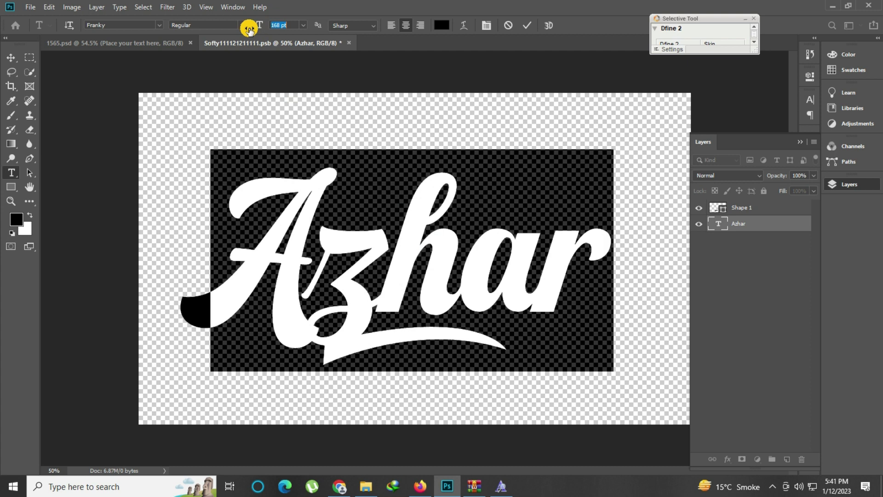
click(11, 201)
drag(410, 330, 458, 324)
key(ctrl+s)
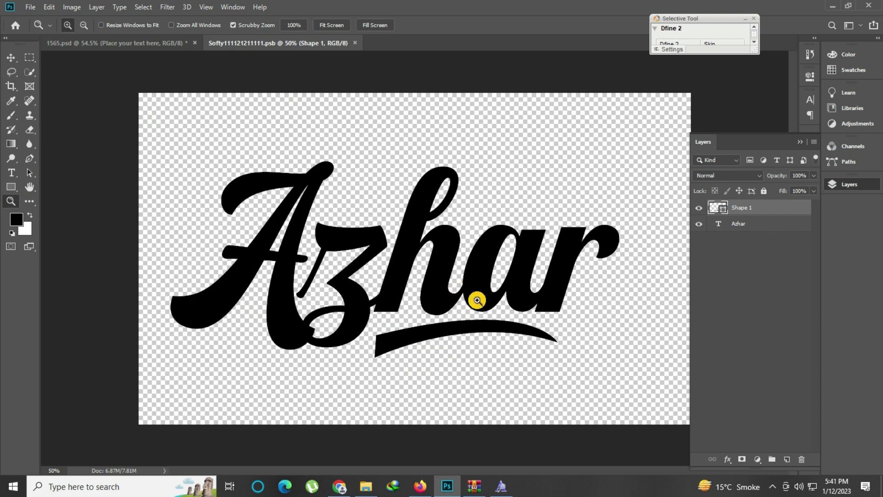
- Review the gold Azhar result, close 1565.psd without saving, and minimize Photoshop
drag(118, 42, 189, 145)
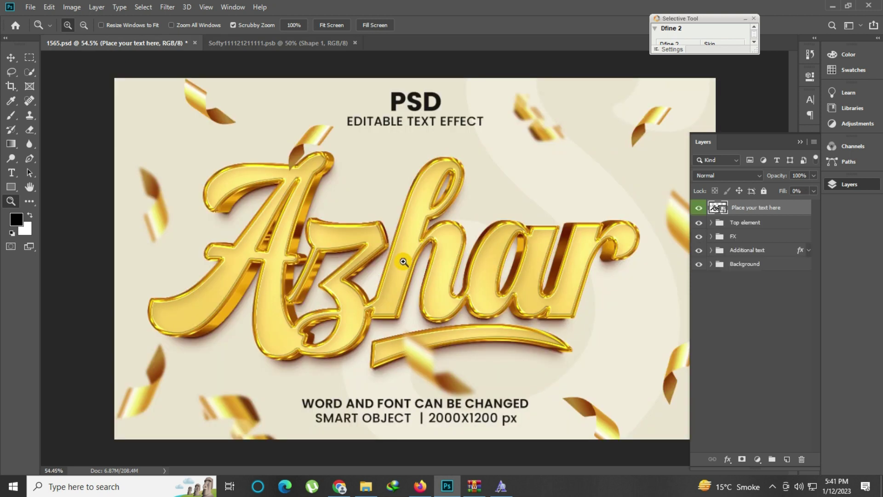
click(316, 240)
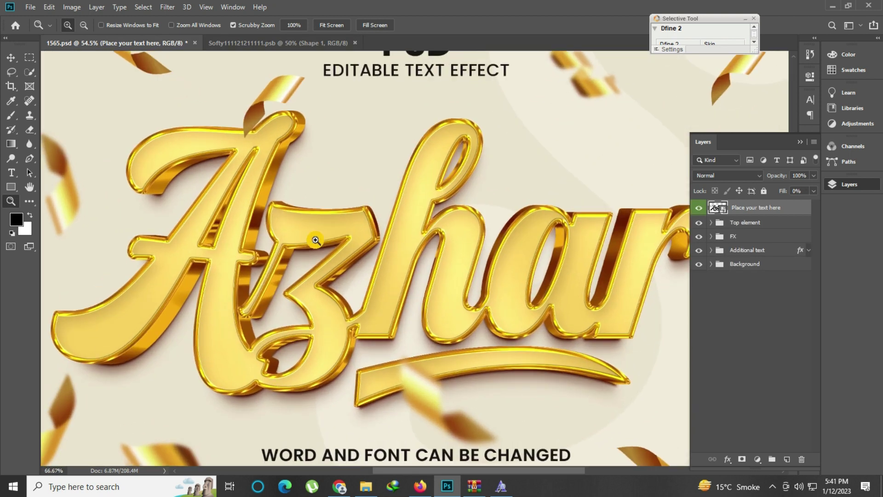
right_click(239, 218)
click(251, 225)
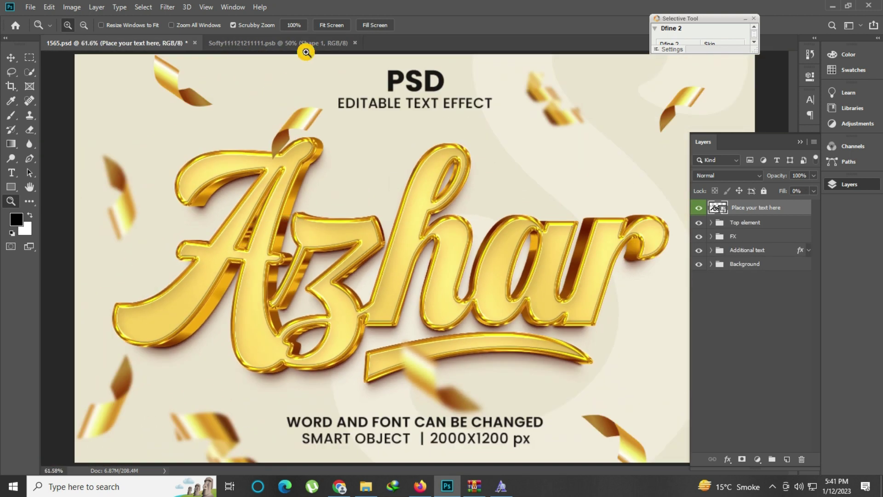
click(195, 42)
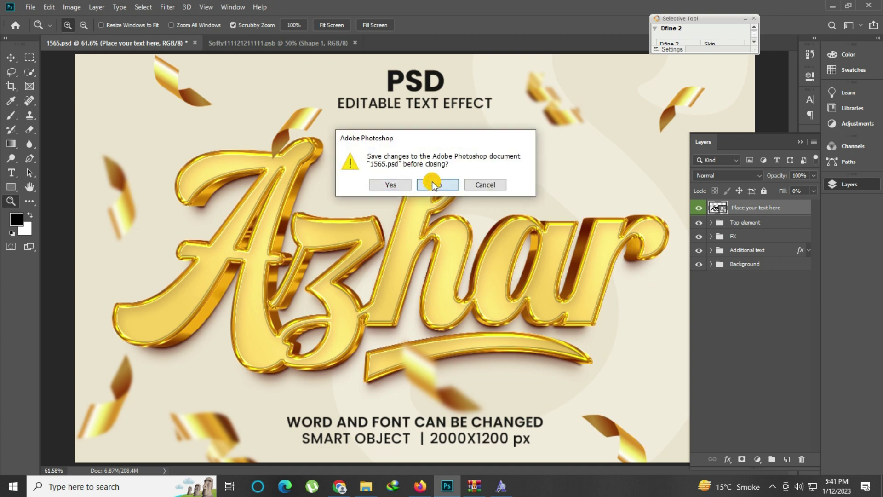
click(434, 184)
click(832, 6)
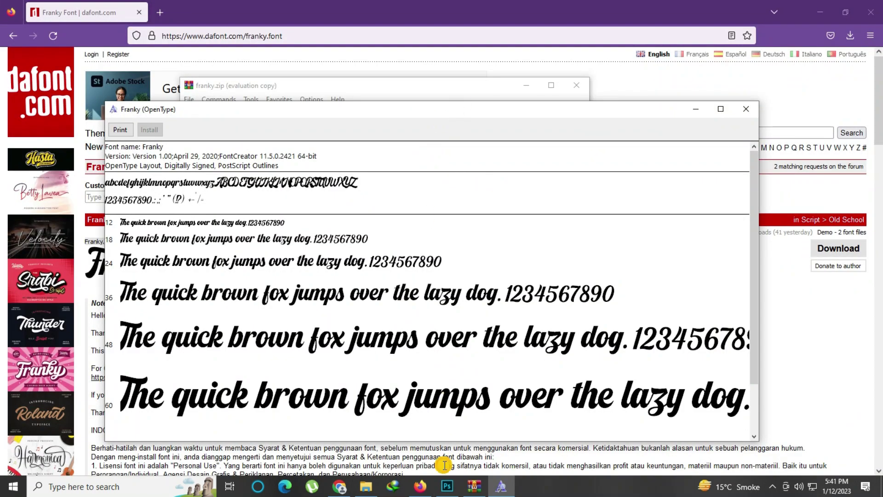
- Open the orange 1580.psd template from the Luxury text effect pack folder
click(366, 486)
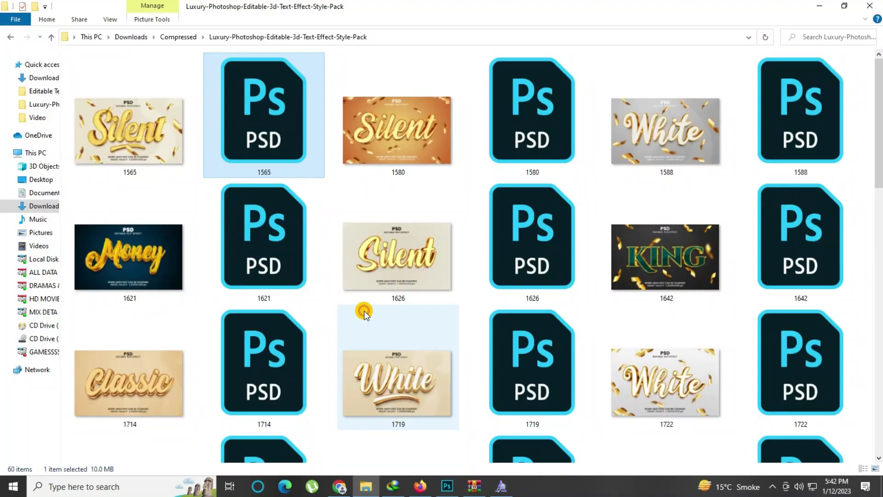
click(371, 271)
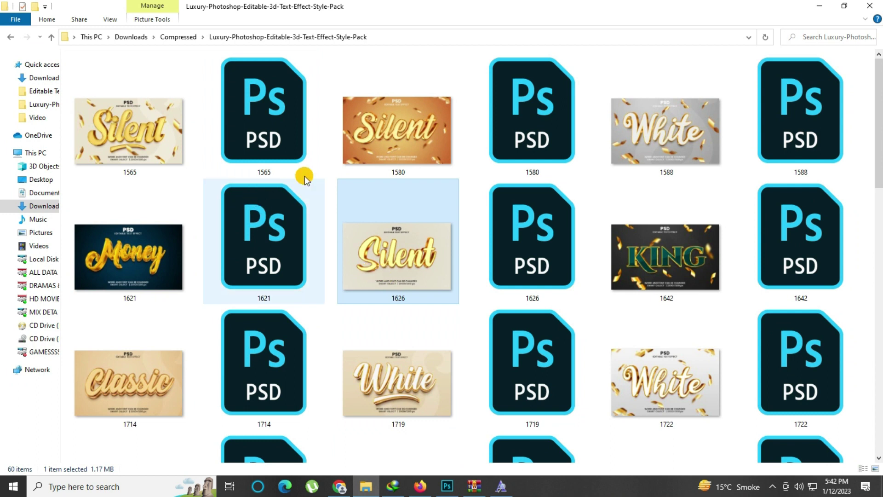
click(390, 119)
click(506, 127)
double_click(528, 121)
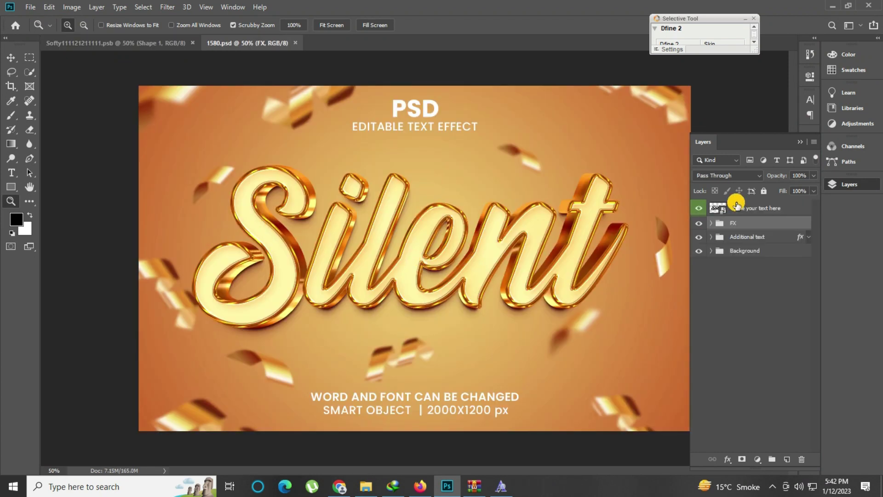
- Open the text smart object and copy the missing font name CallingHeart
double_click(719, 211)
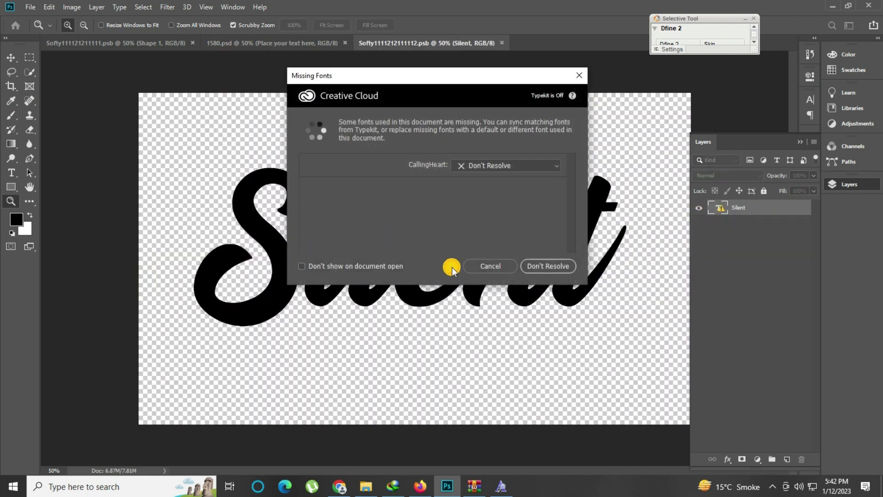
click(470, 266)
click(10, 172)
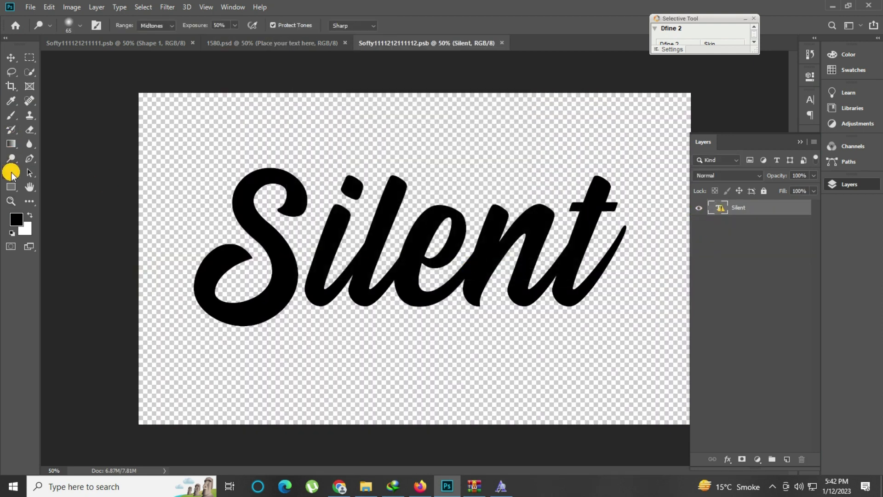
right_click(104, 27)
click(119, 57)
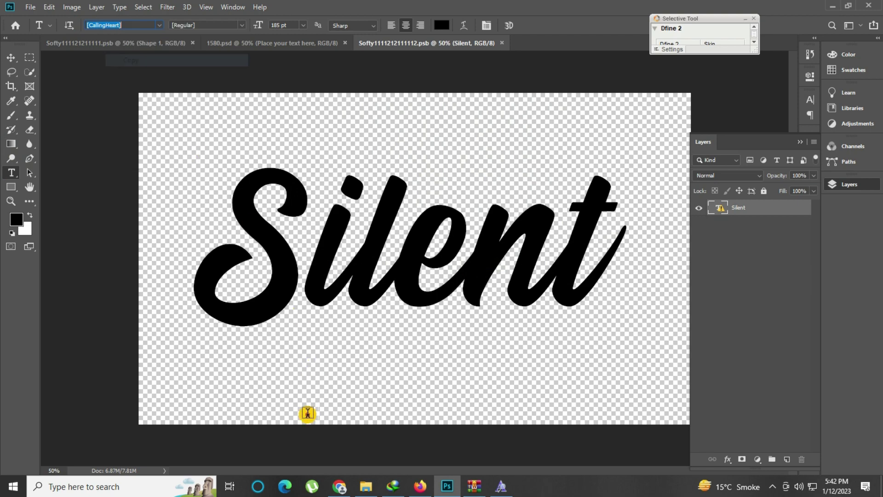
- Find the Calling Heart font on dafont.com and download it
click(420, 486)
click(798, 132)
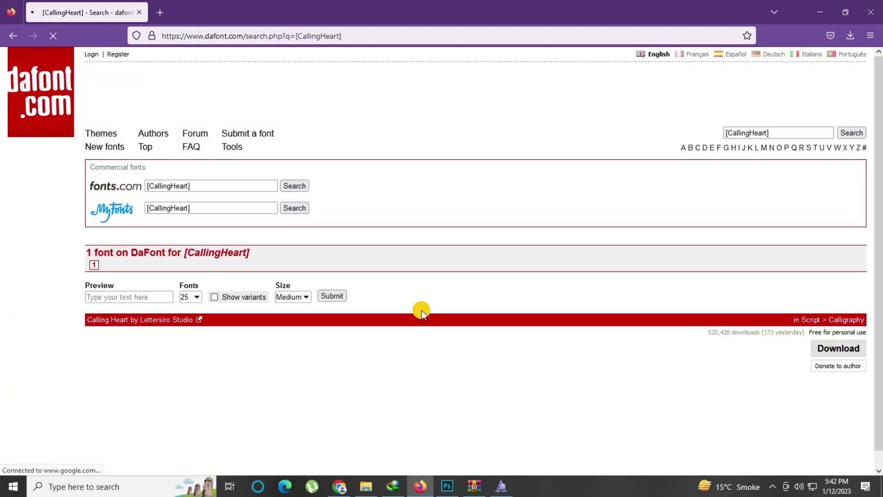
click(797, 356)
- Open calling_heart.zip in WinRAR and install the Calling Heart font file
click(651, 78)
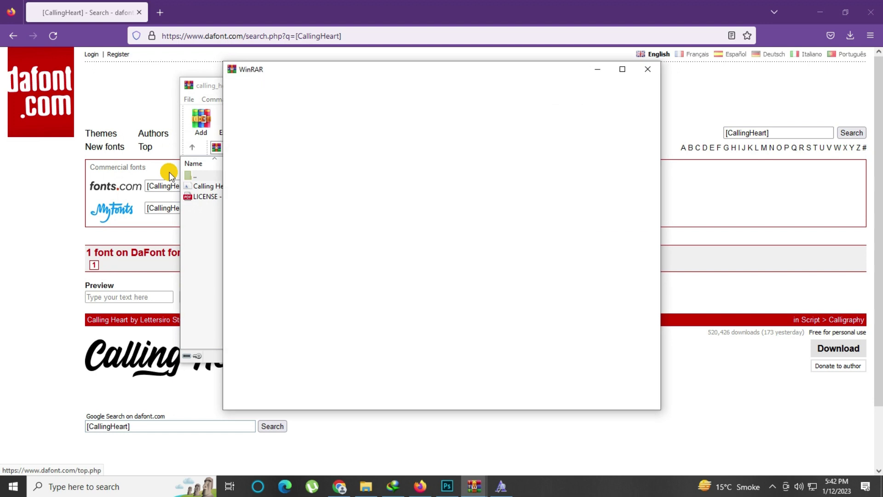
click(647, 69)
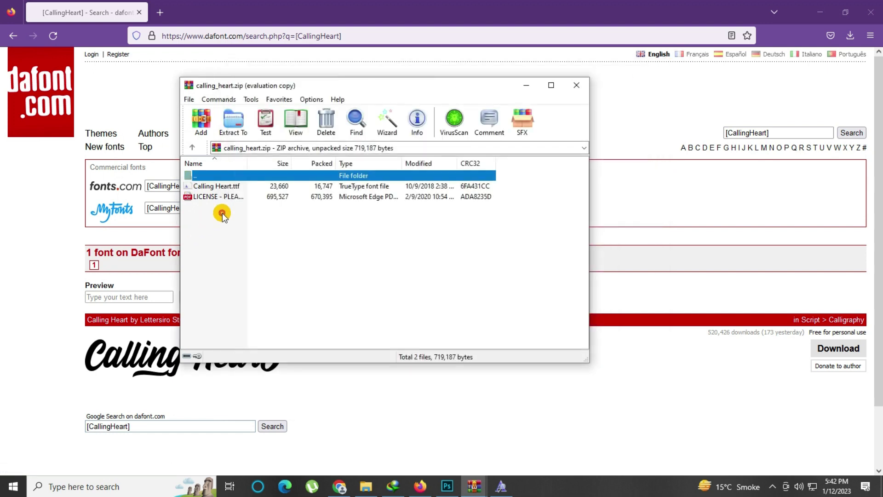
double_click(222, 185)
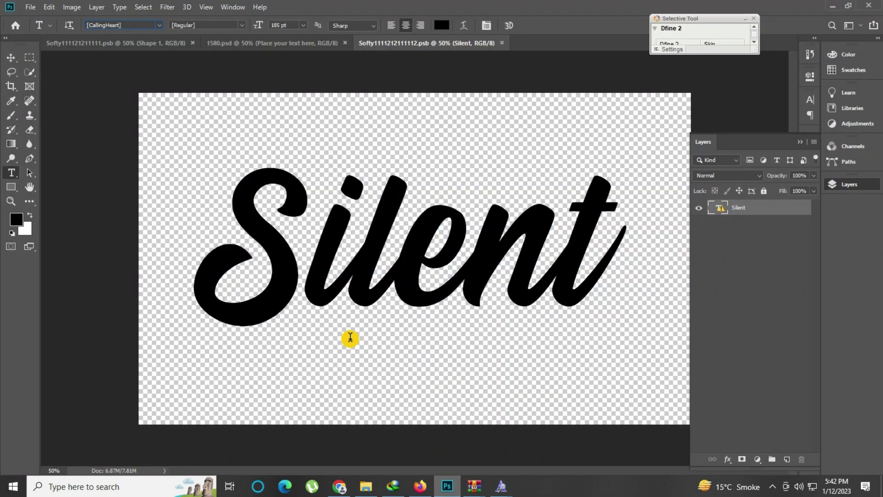
click(358, 261)
- Replace the smart object's Silent text with Azhar and save it
click(413, 208)
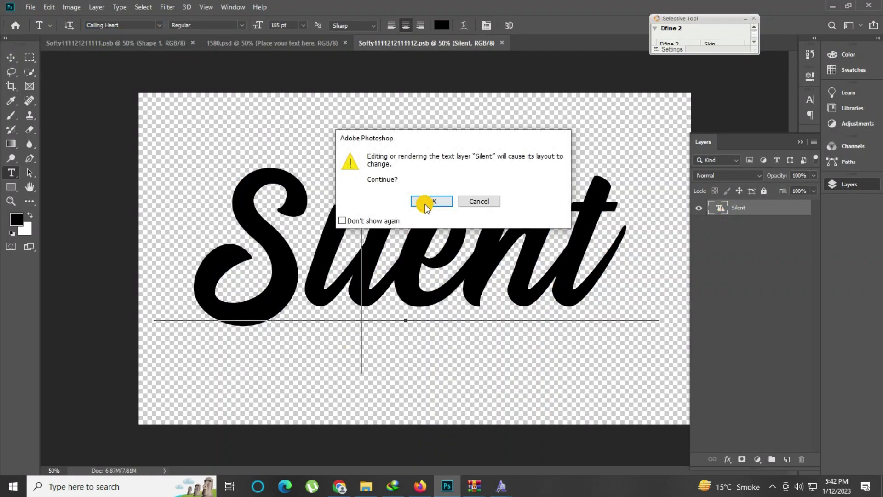
click(426, 202)
key(ctrl+a)
text(Azhar)
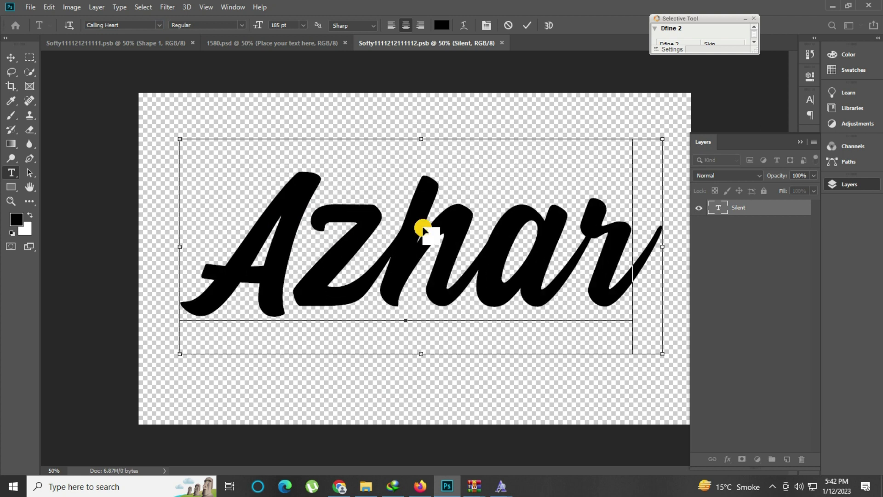
click(524, 26)
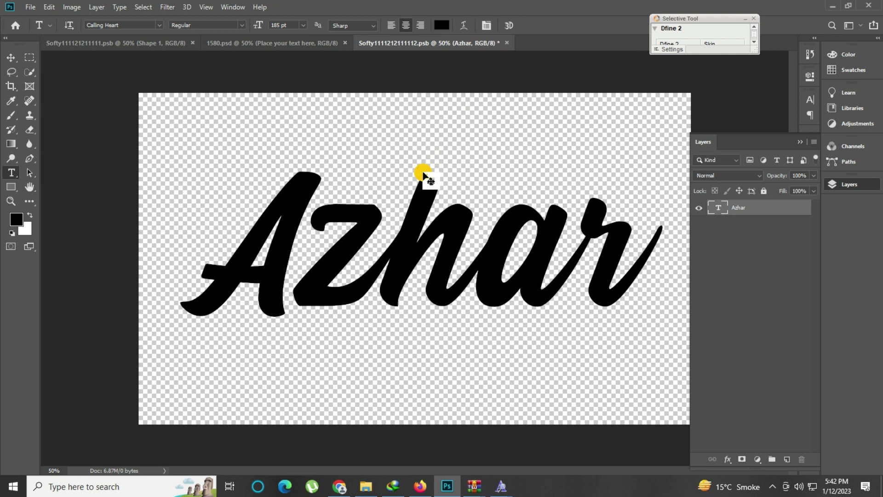
key(ctrl+s)
- Zoom in on the updated Azhar lettering in the 1580 template, then refit the view
click(295, 42)
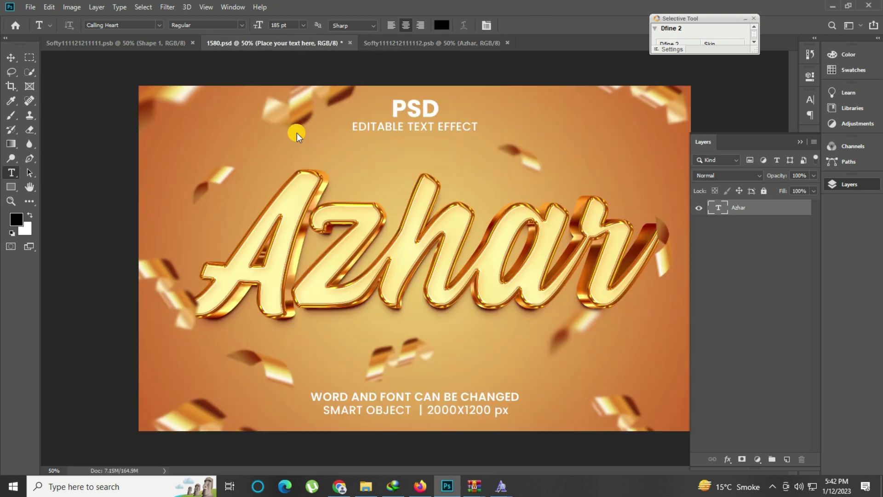
click(11, 200)
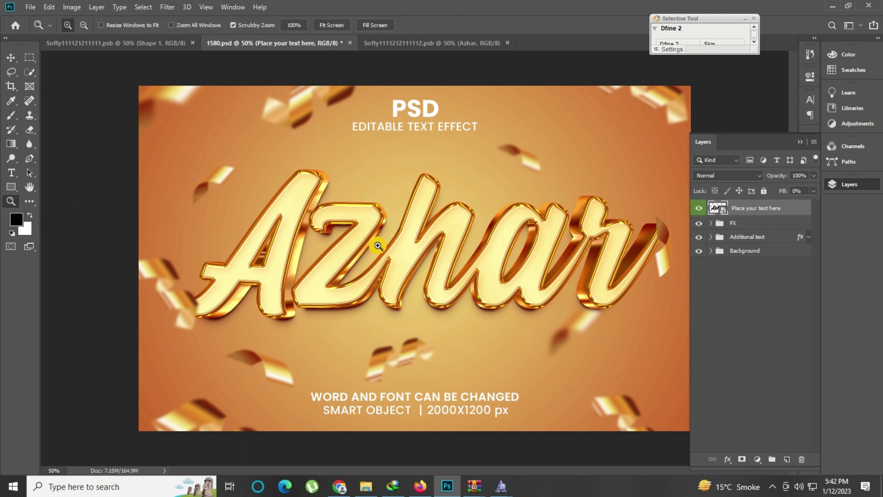
click(349, 225)
alt+click(461, 296)
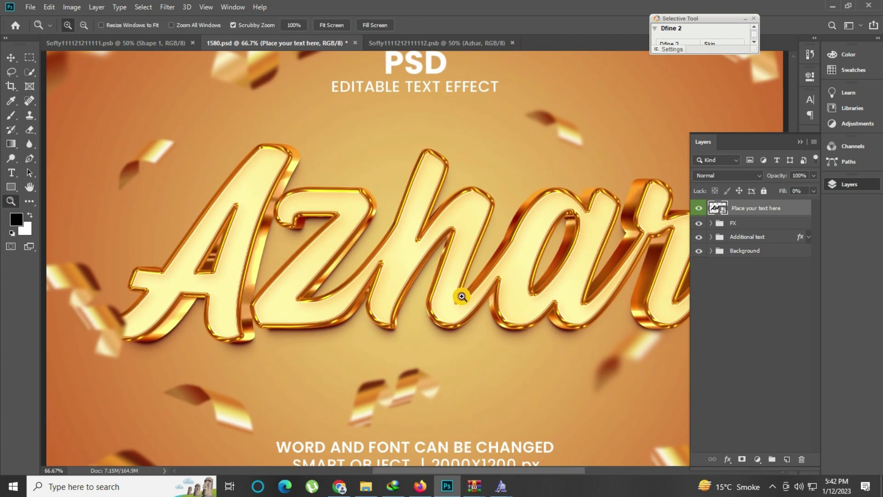
click(848, 184)
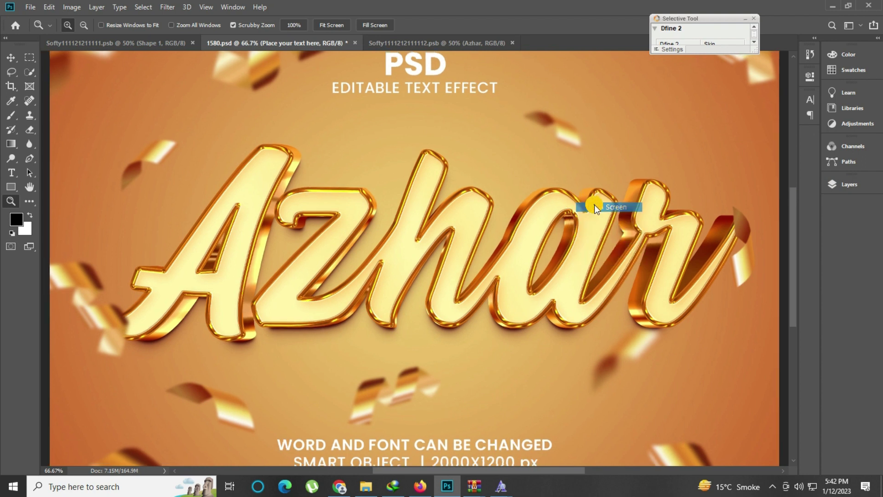
drag(322, 294, 306, 295)
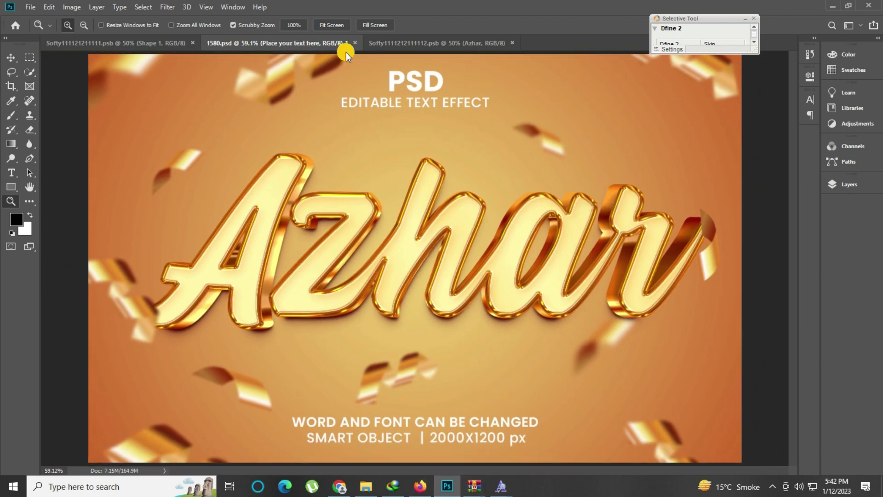
- Close the 1580 template without saving, close the smart-object document, and minimize Photoshop
click(355, 43)
click(437, 184)
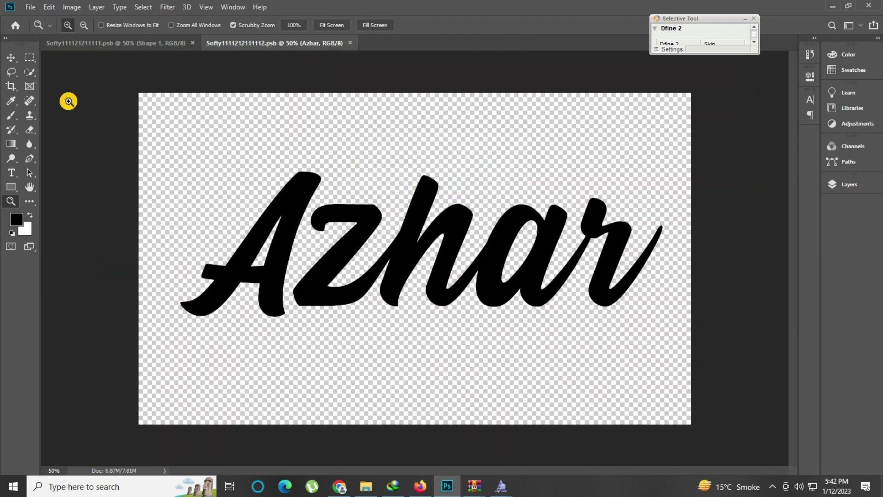
click(192, 43)
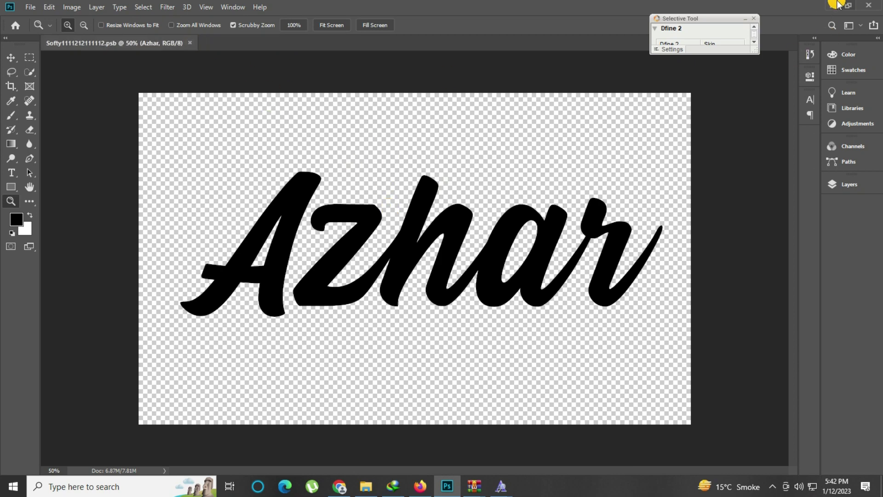
click(836, 4)
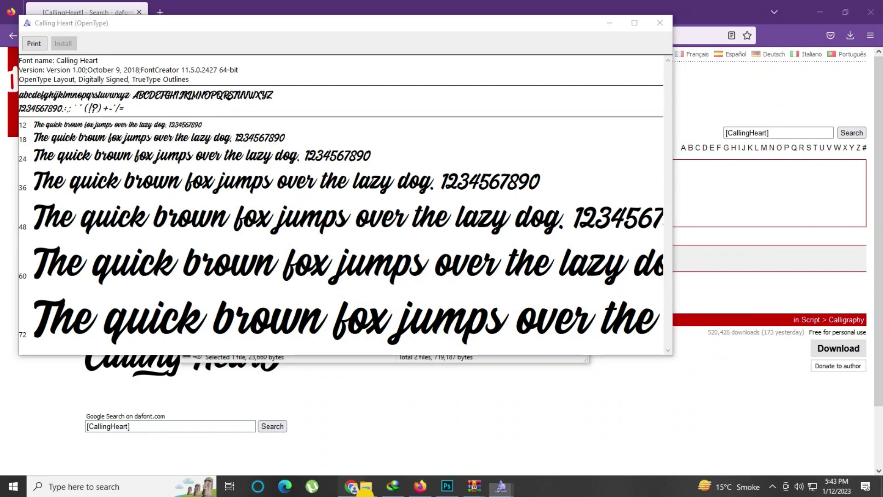
- Open the 1588.psd White template from the pack folder in Photoshop
click(366, 487)
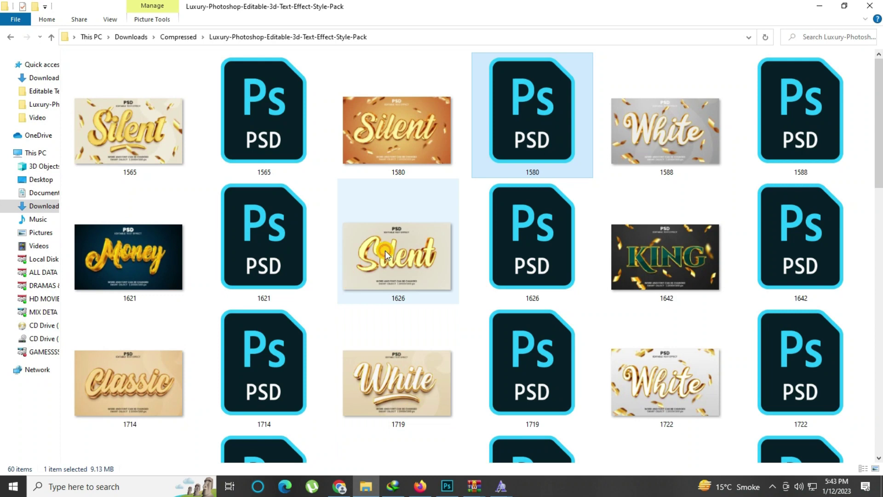
double_click(817, 129)
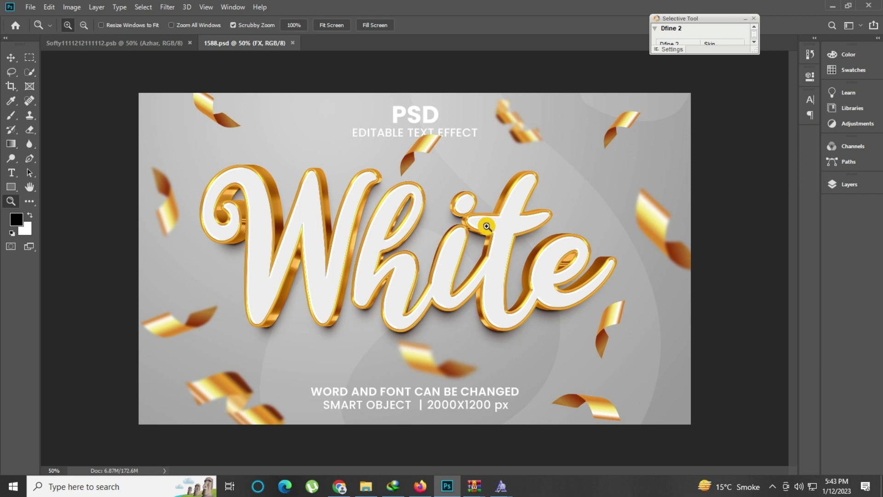
- Open the 'Place your text here' smart object and start editing the White text, skipping Missing Fonts
click(843, 184)
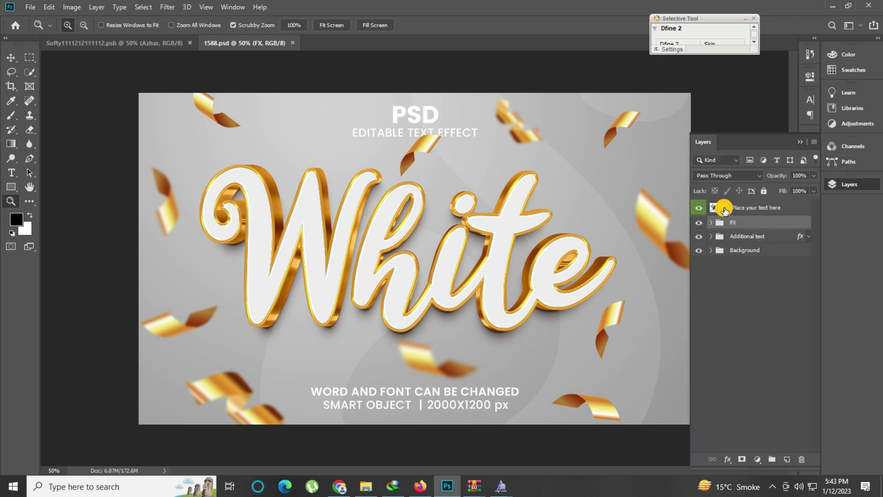
double_click(723, 209)
click(501, 266)
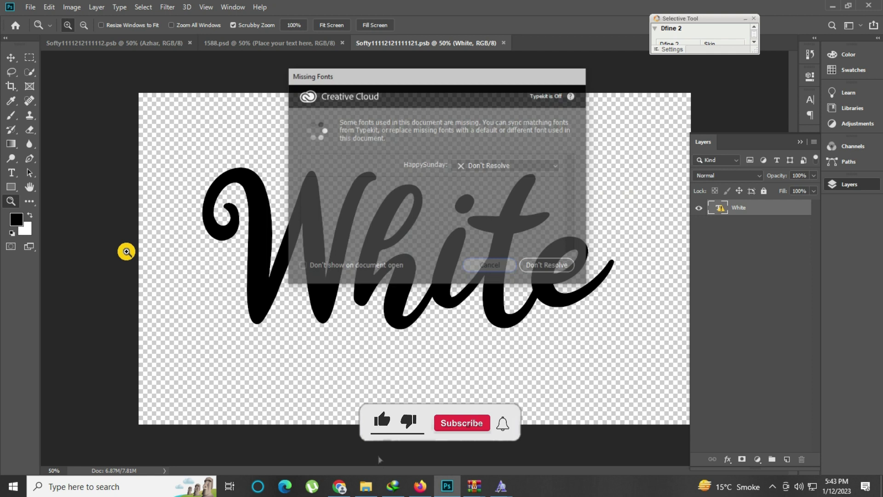
key(t)
click(401, 231)
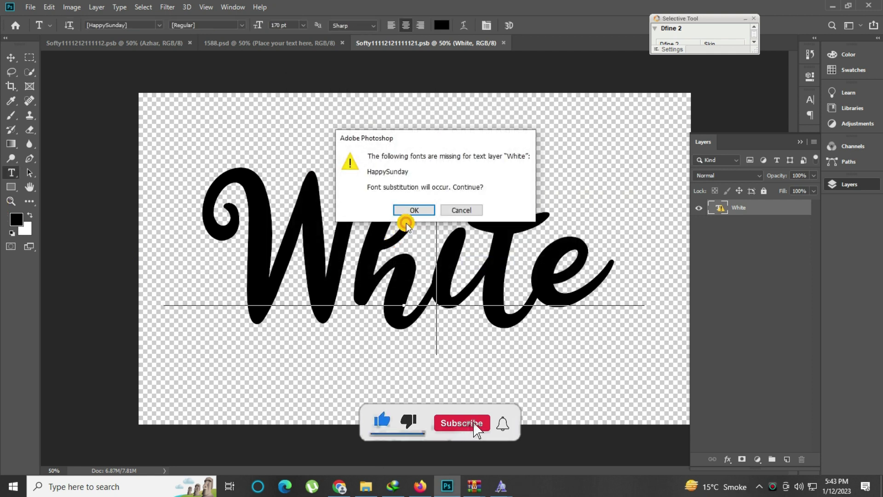
- Copy the missing font name, HappySunday, from the font field
click(459, 208)
click(113, 25)
right_click(115, 25)
click(142, 60)
click(416, 487)
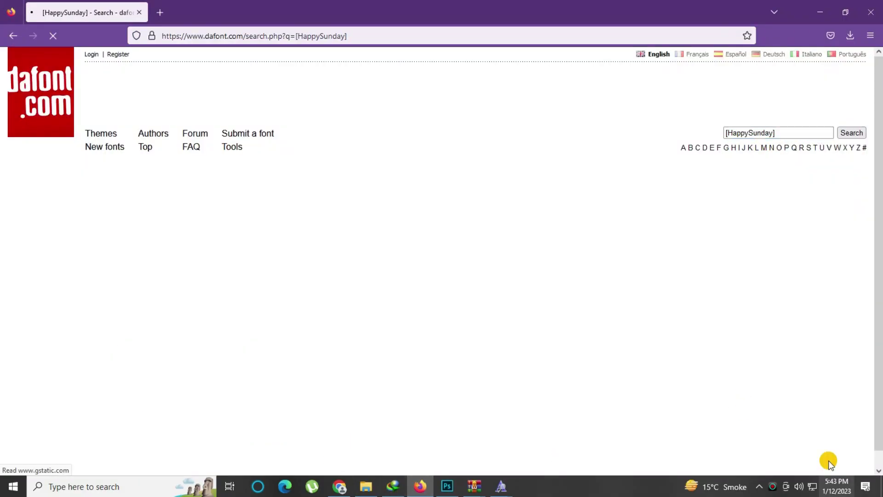
- Copy the HappySunday font name again from Photoshop's font field
scroll(230, 266, down, 3)
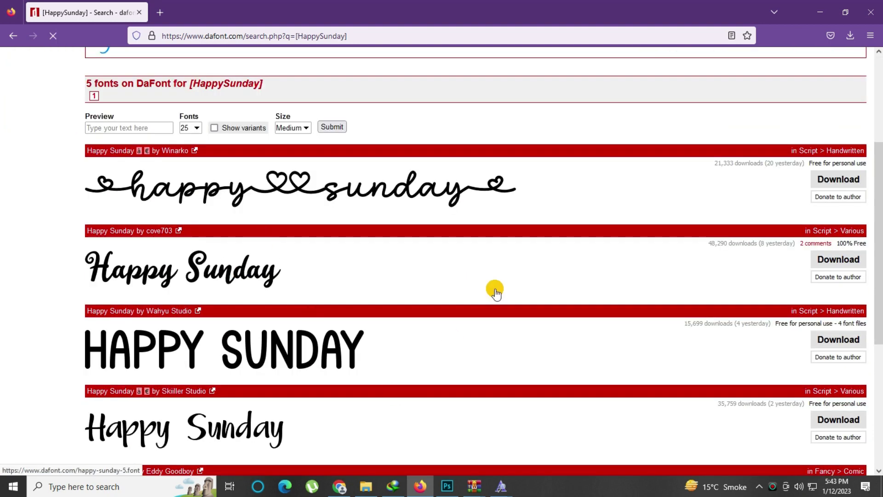
click(814, 11)
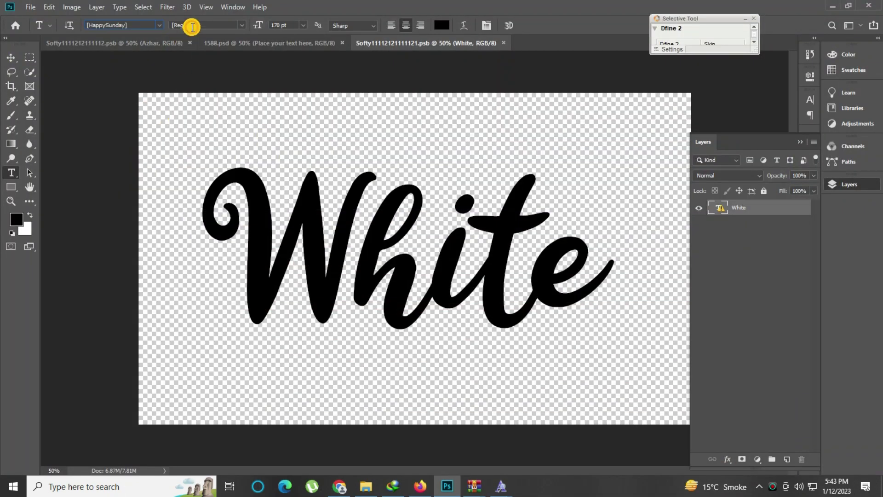
right_click(94, 25)
click(106, 60)
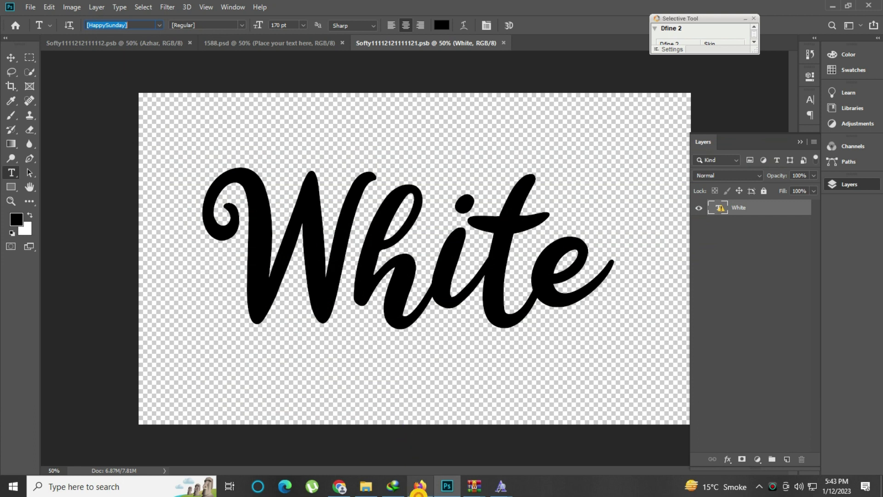
click(420, 486)
- Search the web for '[HappySunday] font' and download Happy Sunday from dafont
click(197, 39)
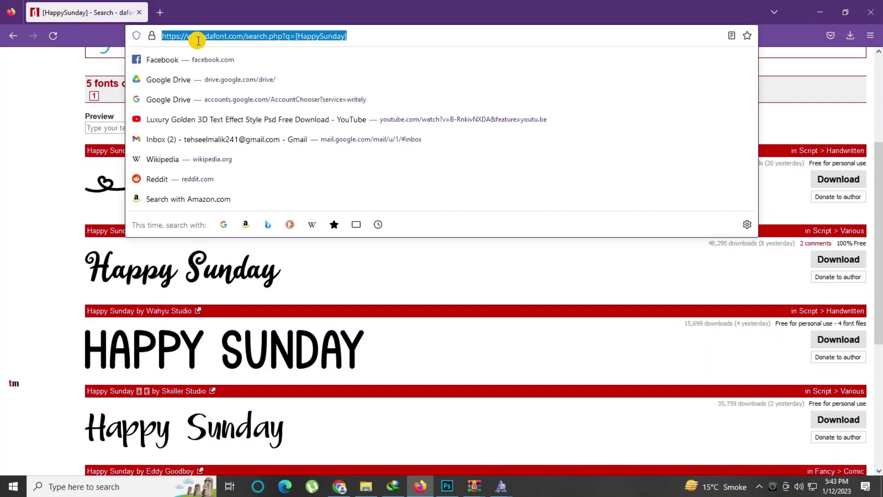
text([HappySunday] font)
key(Return)
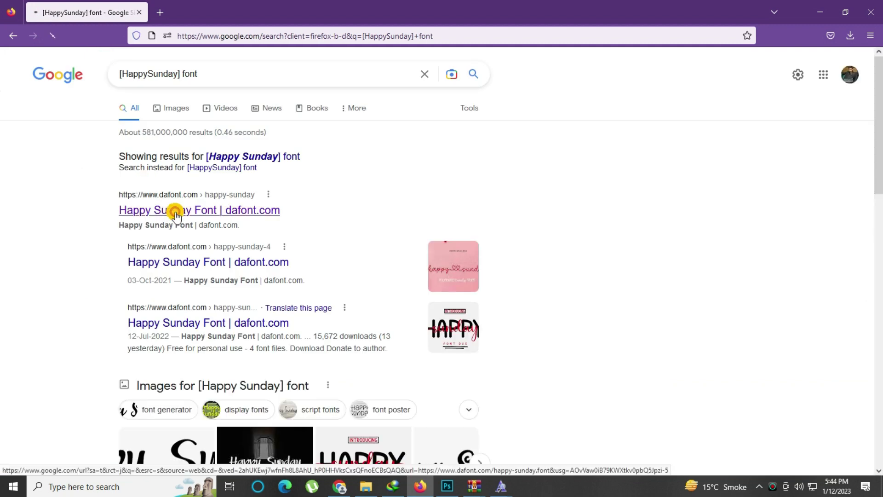
click(176, 214)
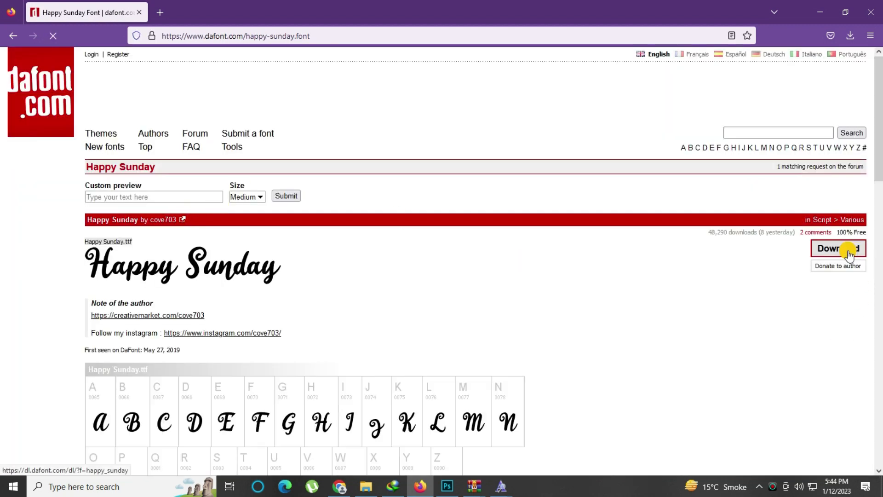
click(849, 251)
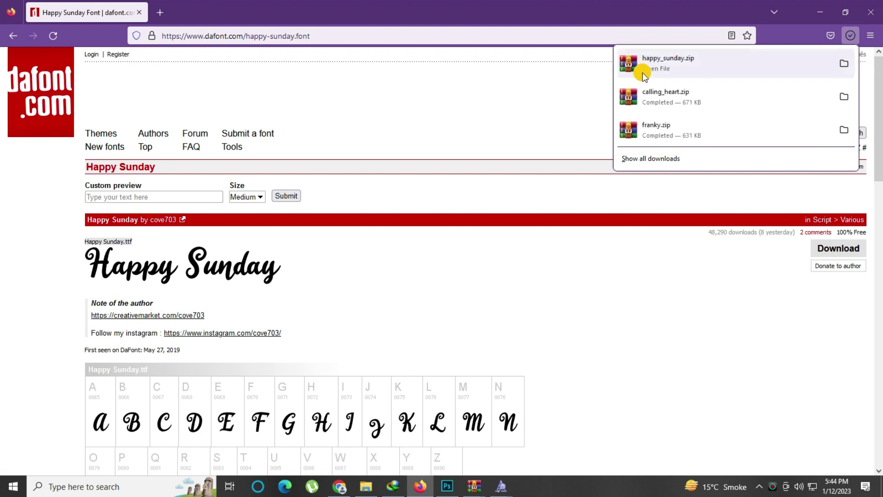
- Install Happy Sunday.ttf from happy_sunday.zip and resume editing the White text
click(653, 73)
click(218, 187)
double_click(217, 187)
click(120, 103)
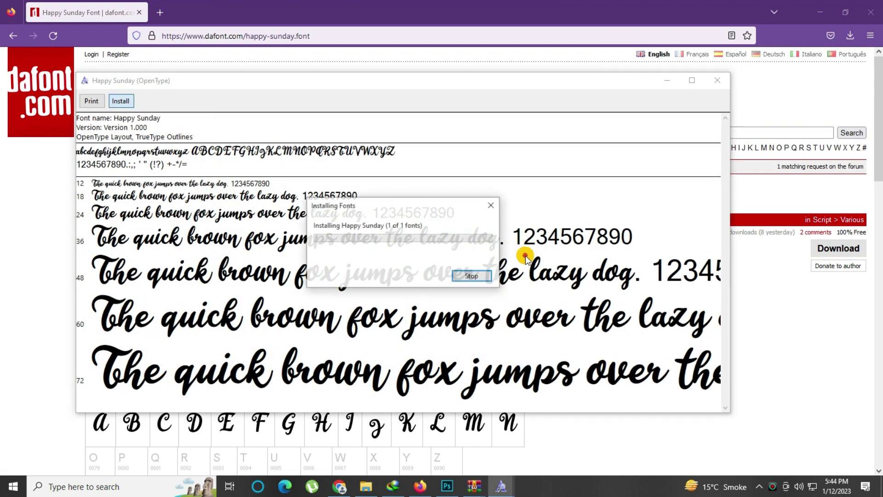
click(454, 489)
click(340, 222)
- Replace the White text with 'azhar' and commit it
click(427, 202)
key(ctrl+a)
text(az)
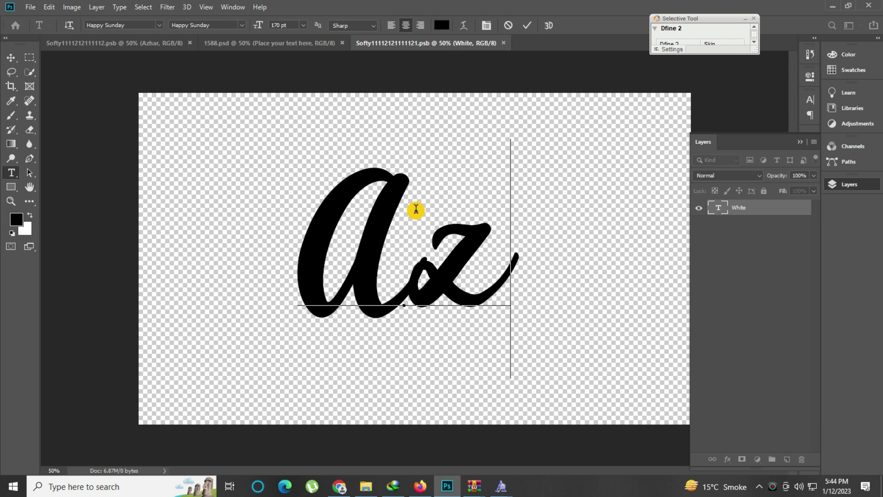
text(har)
key(ctrl+Return)
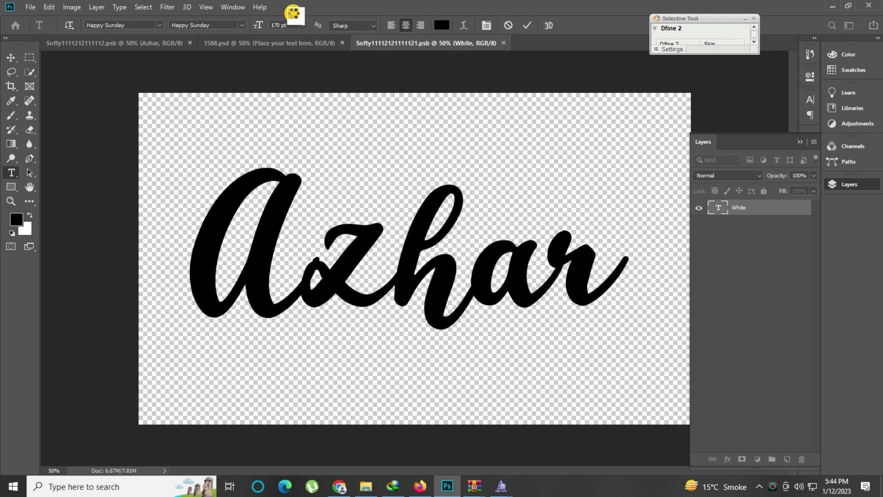
- Fit the 1588 template on screen, then close it without saving
click(300, 42)
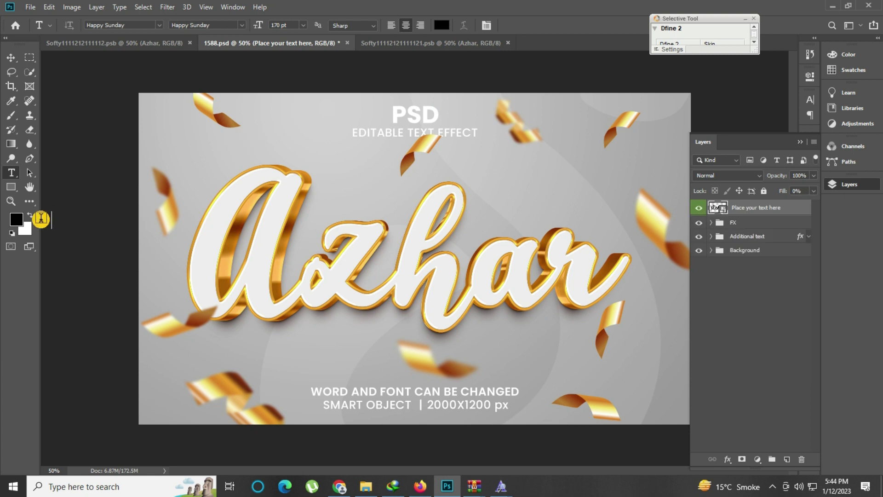
click(11, 201)
click(464, 278)
right_click(320, 223)
click(320, 219)
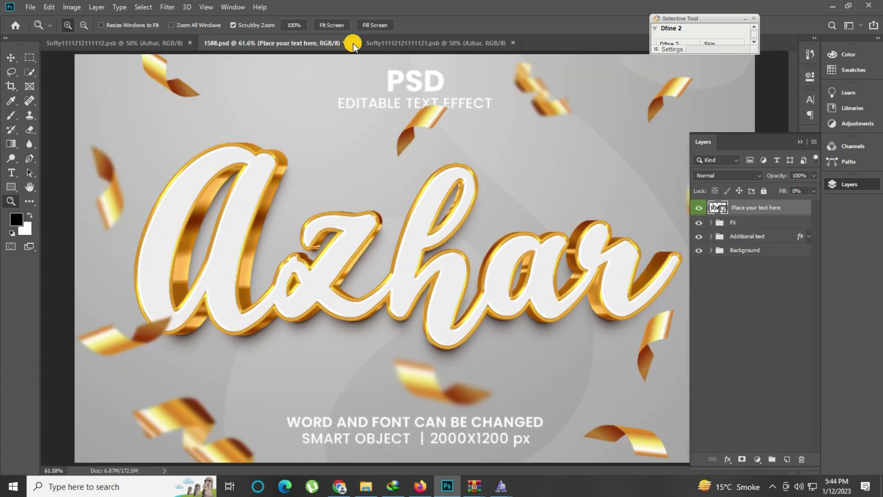
click(351, 43)
click(441, 183)
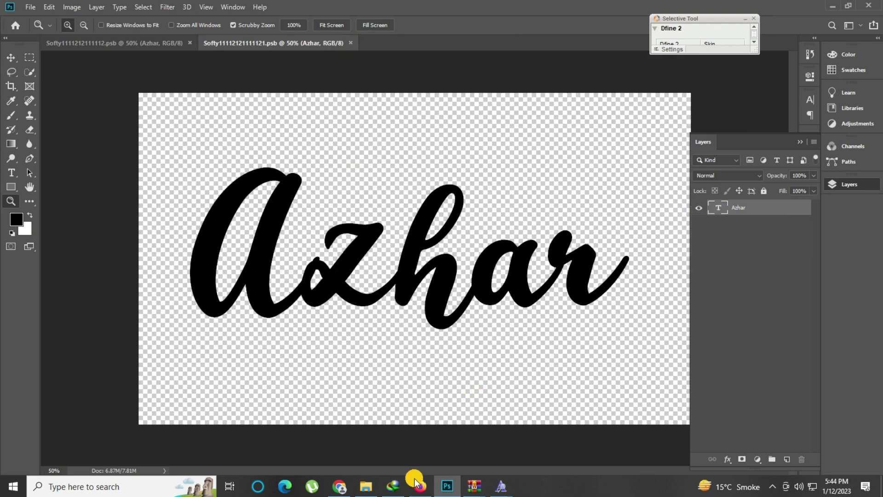
- Browse the template pack folder and open 1870.psd, the Fancy template
click(366, 486)
click(667, 255)
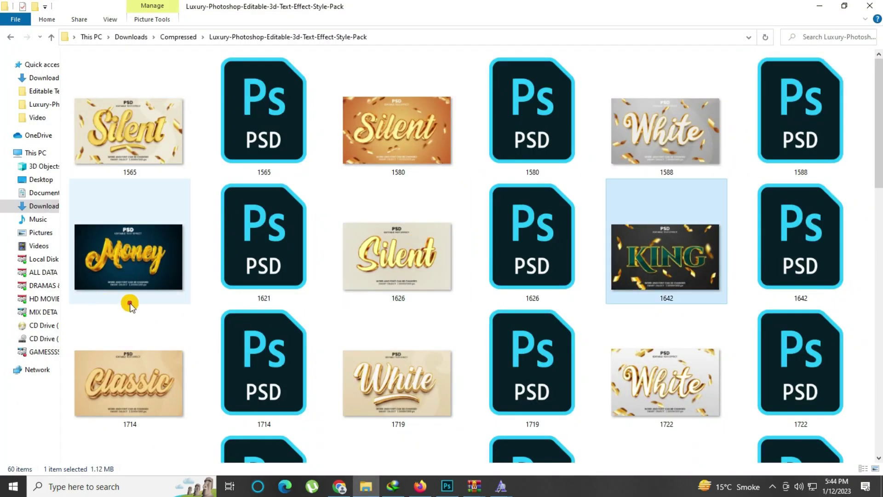
click(529, 266)
scroll(470, 296, down, 3)
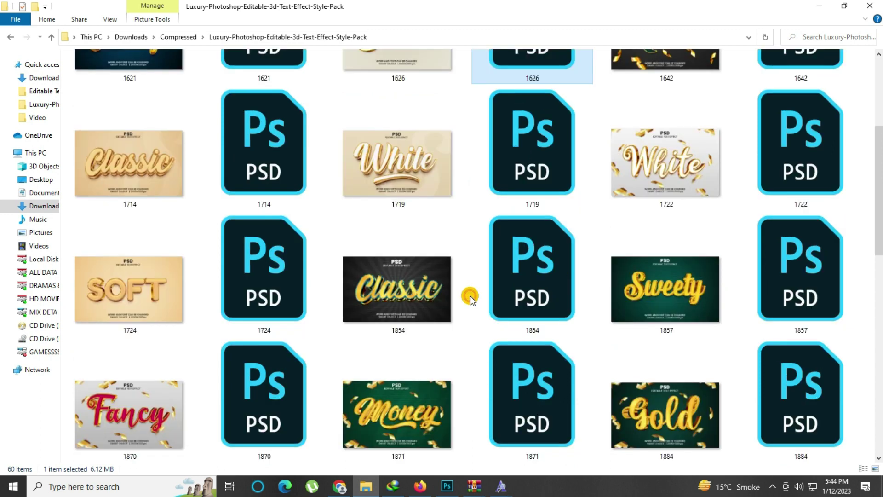
click(668, 313)
click(428, 299)
click(488, 295)
double_click(226, 392)
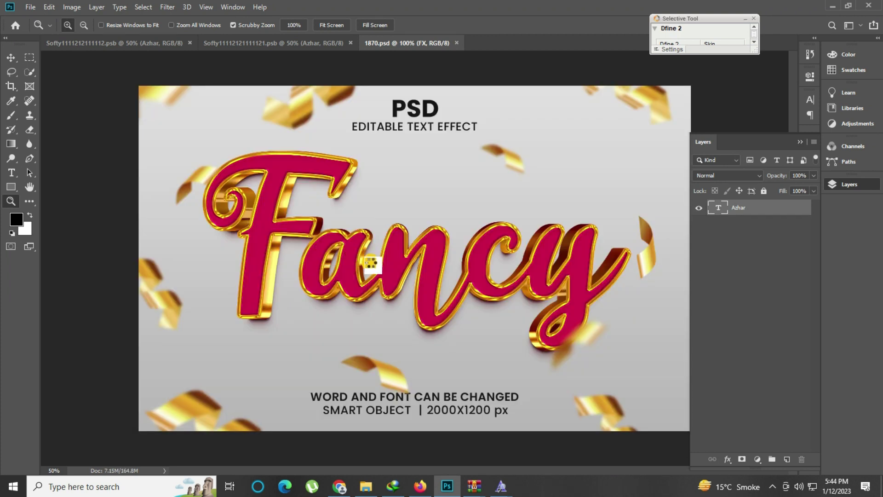
- Edit the Fancy smart object's text to Azhar and save the smart object contents
double_click(722, 211)
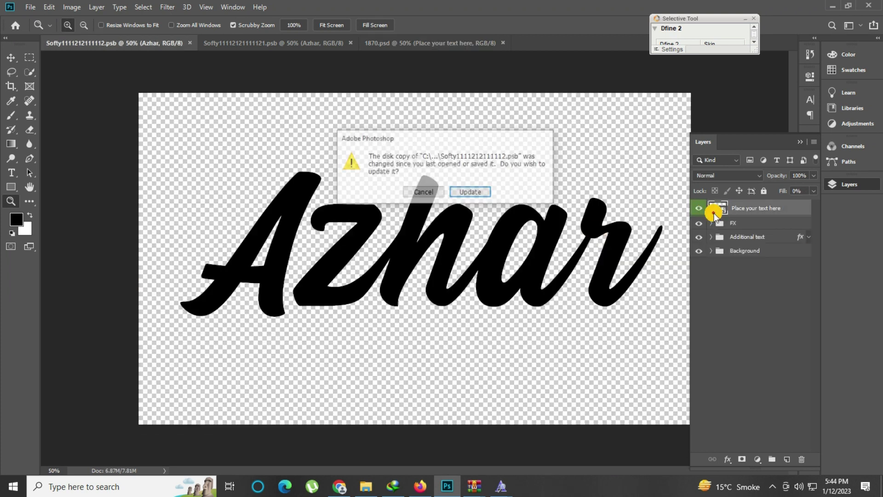
click(423, 192)
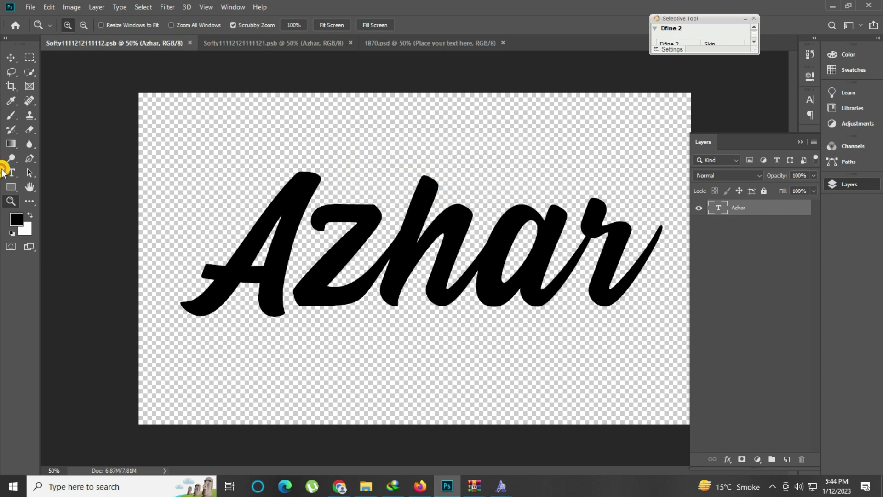
click(11, 173)
click(356, 252)
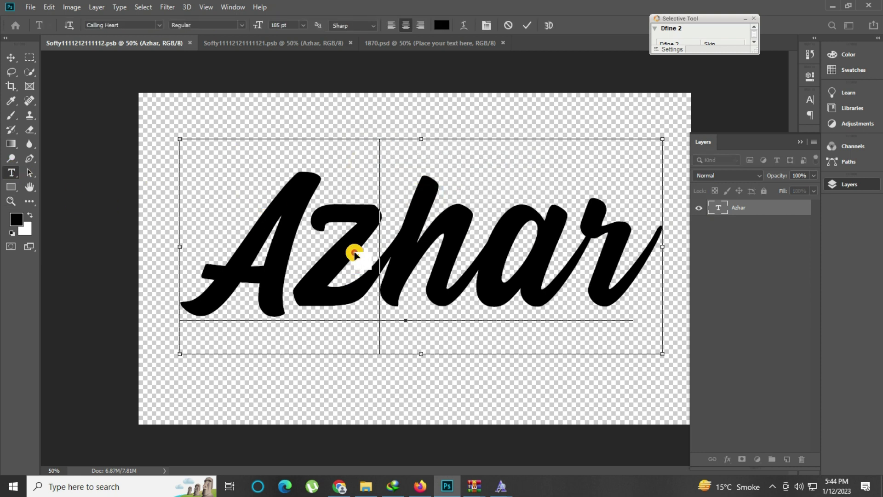
key(ctrl+a)
key(ctrl+h)
key(ctrl+s)
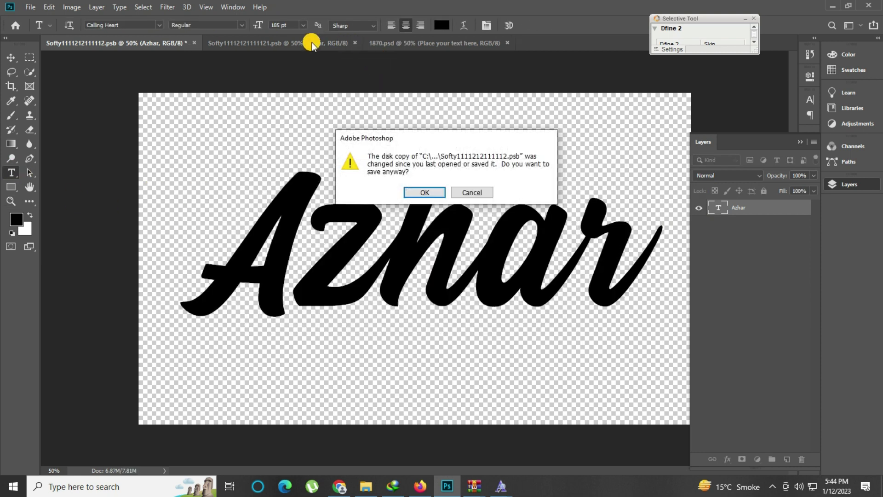
click(425, 192)
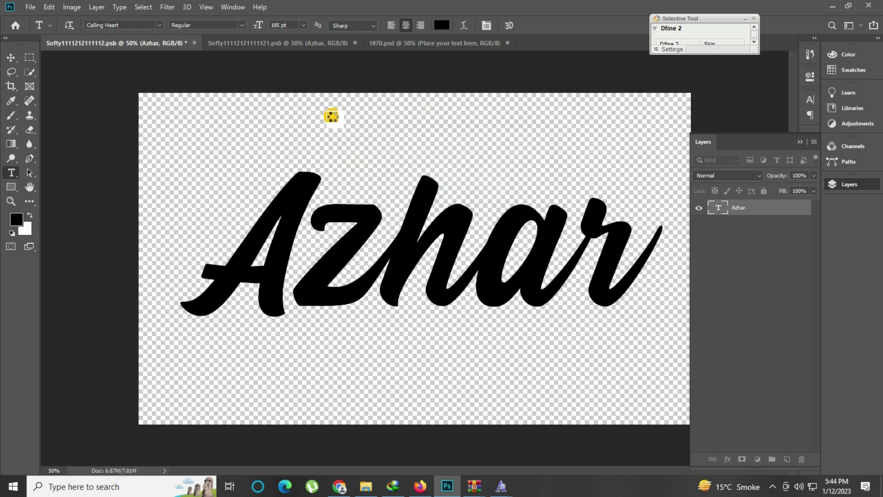
- Close both smart-object documents without saving and fit the 1870 image on screen
click(302, 42)
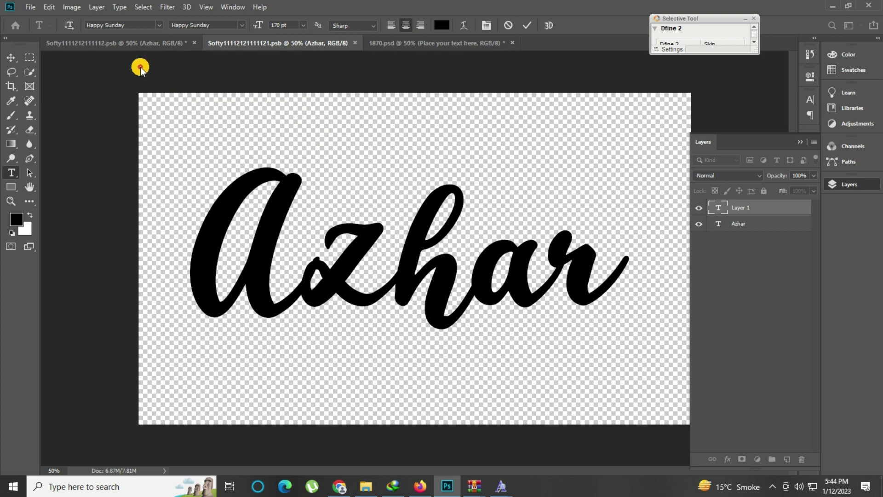
click(121, 44)
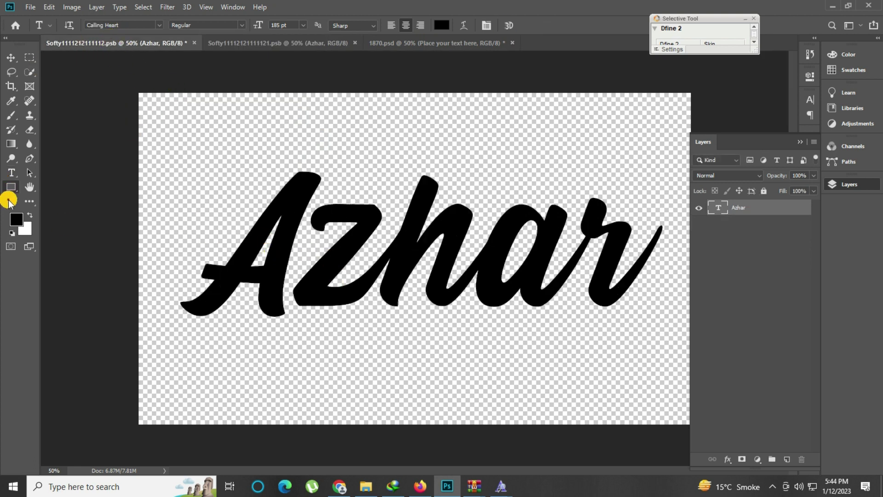
click(9, 201)
click(195, 43)
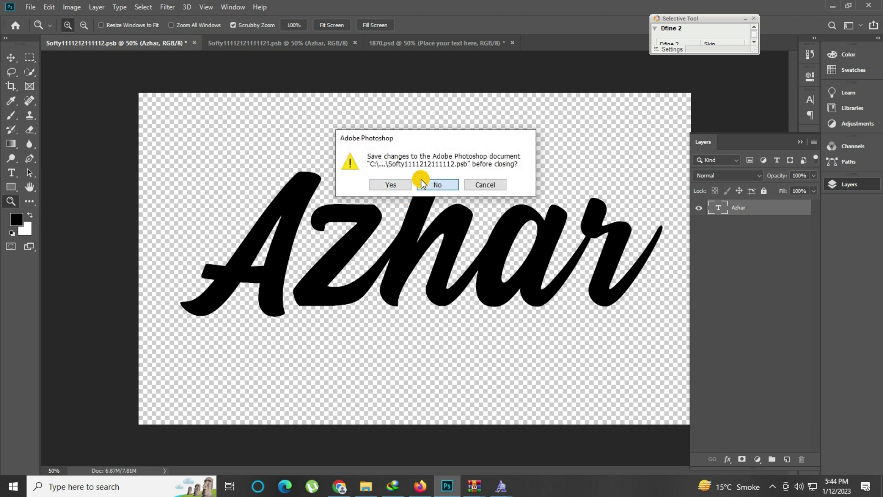
click(422, 183)
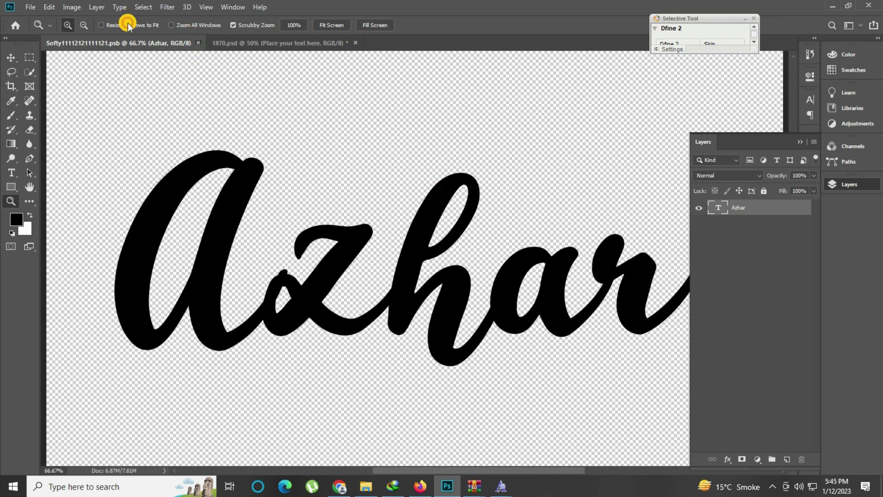
click(196, 43)
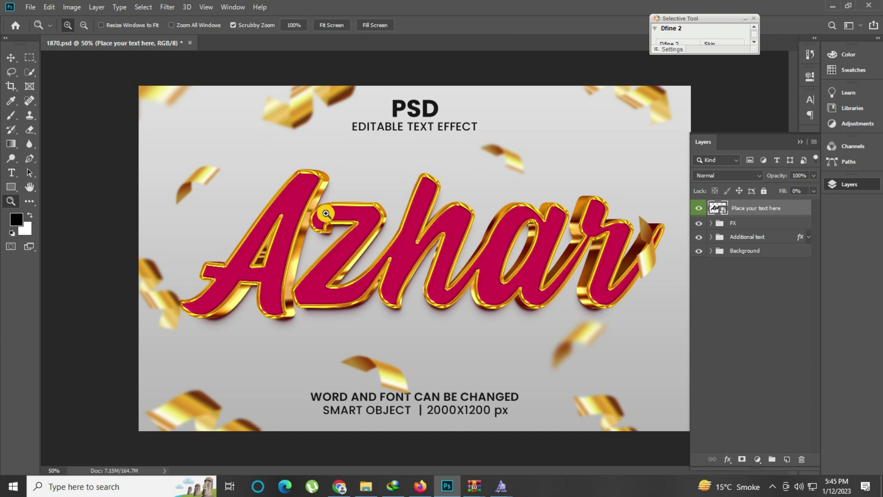
click(377, 245)
right_click(404, 172)
click(416, 173)
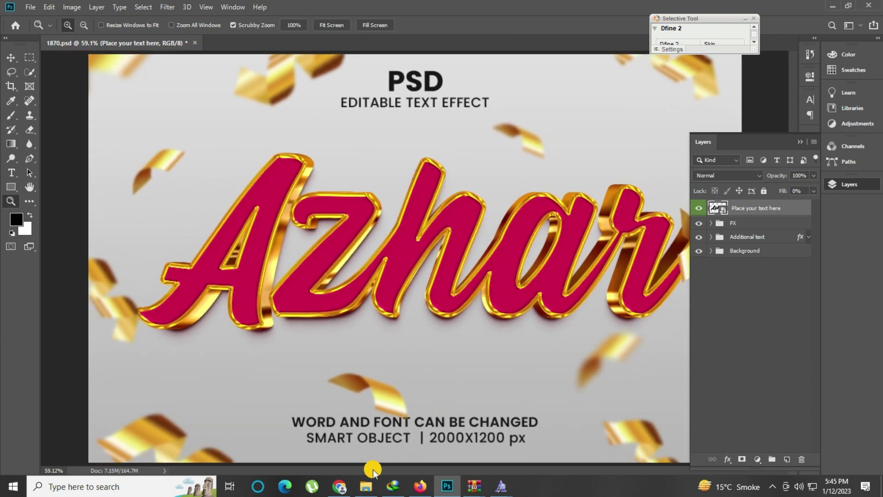
click(366, 486)
- Open the Blue 1914 template from the pack folder
click(680, 294)
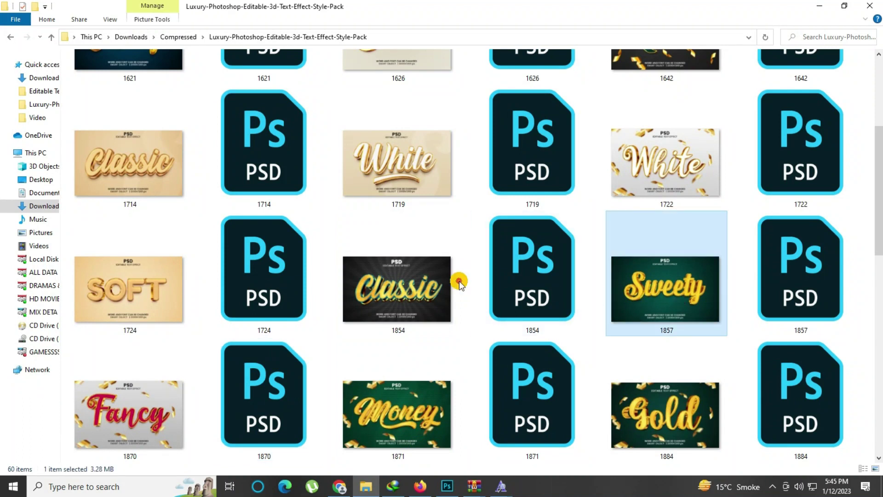
scroll(459, 276, down, 5)
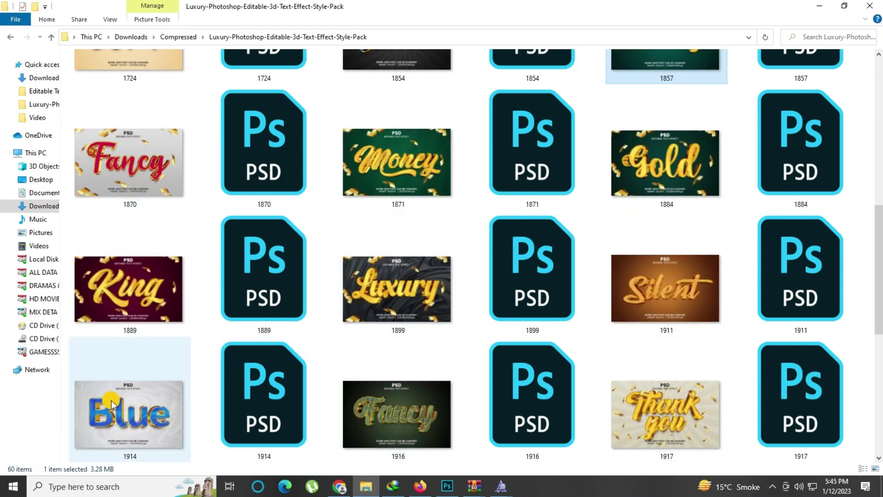
double_click(263, 407)
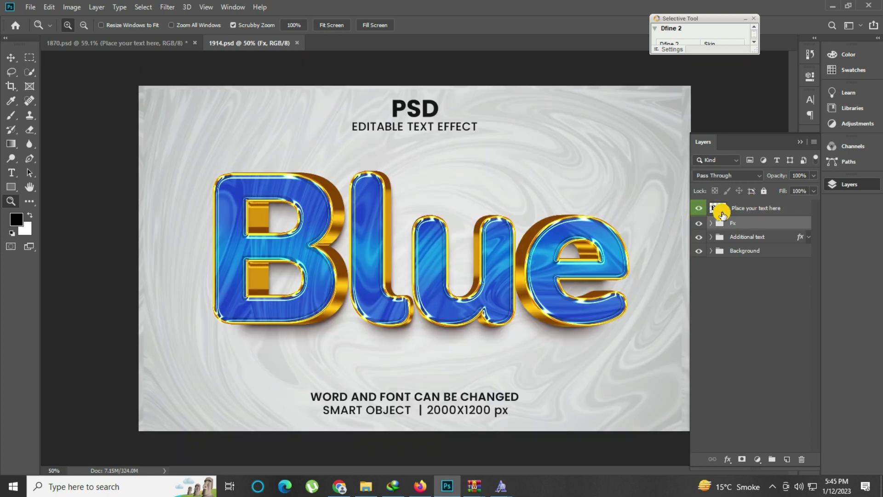
- Open the Blue text smart object and copy the missing font name, Nunito ExtraBold
double_click(721, 212)
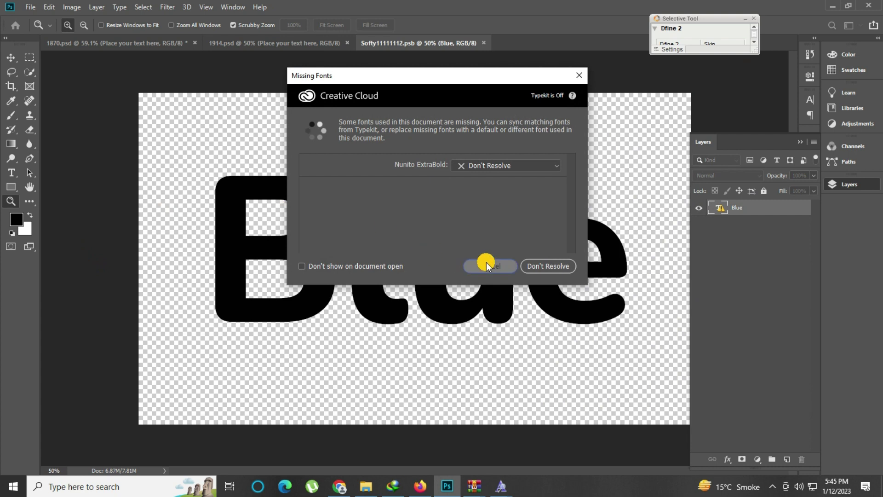
click(486, 265)
click(11, 173)
right_click(94, 24)
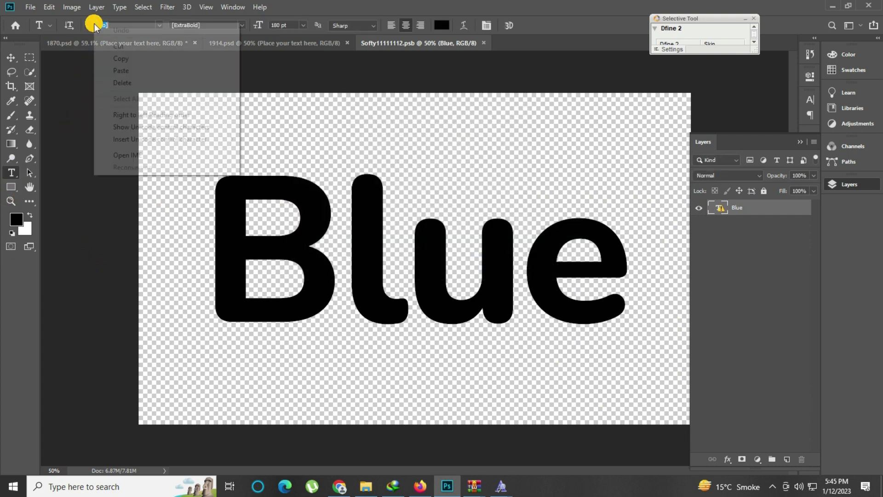
click(121, 59)
- Search the web for the pasted Nunito font name
click(420, 486)
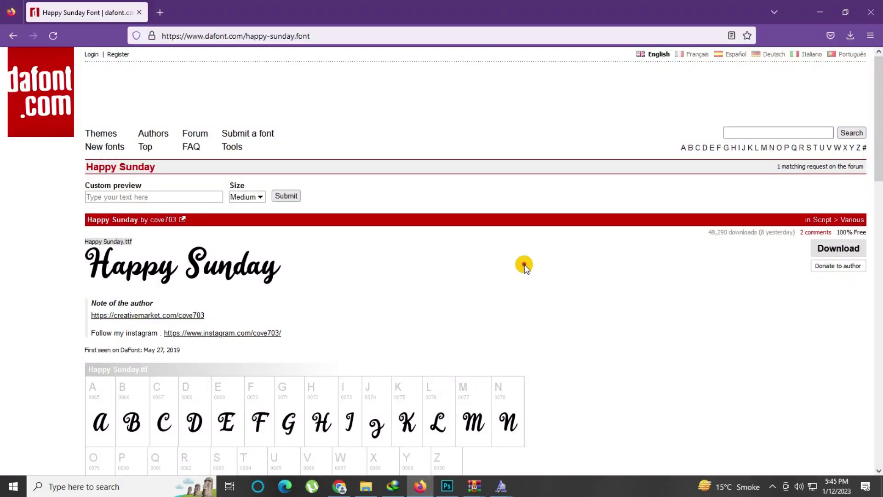
click(774, 132)
text([Nunito])
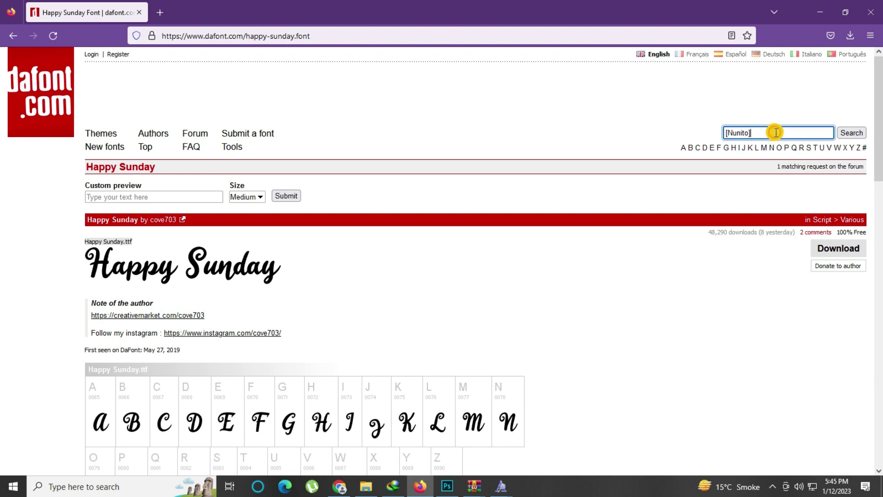
scroll(139, 307, down, 2)
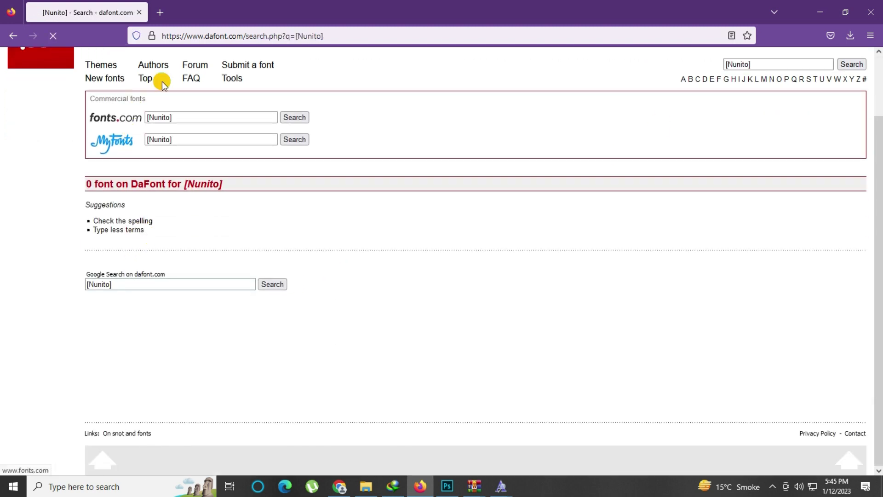
click(187, 35)
key(ctrl+v)
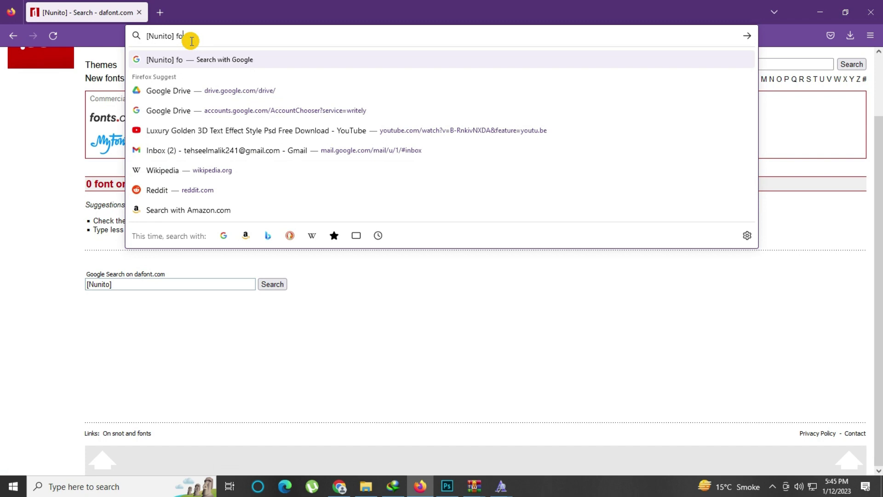
key(Return)
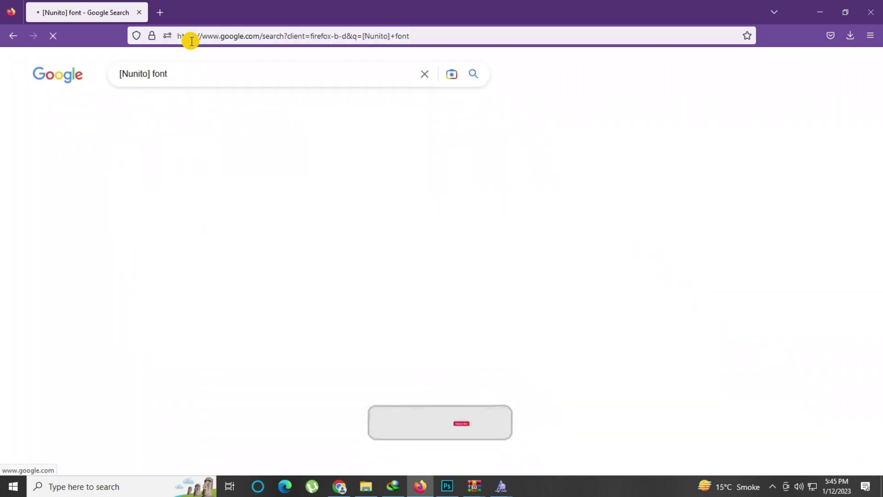
- Download the Nunito family from Google Fonts and open Nunito.zip
click(216, 170)
click(195, 229)
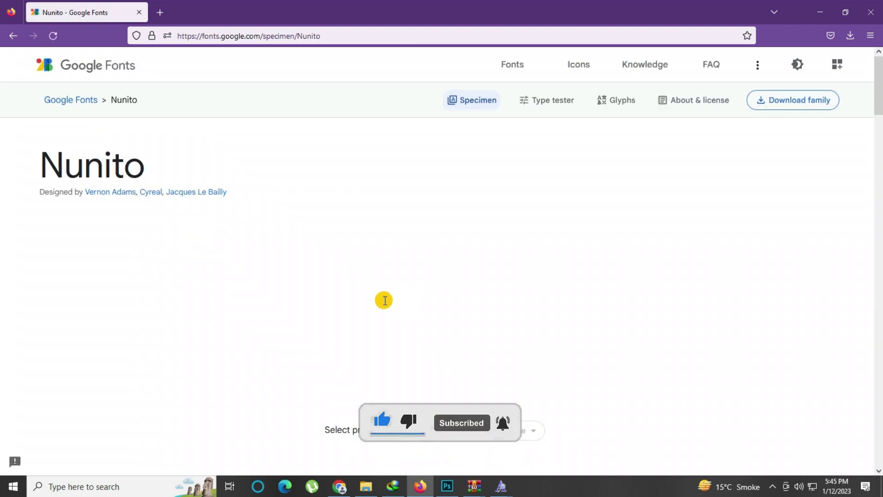
click(822, 101)
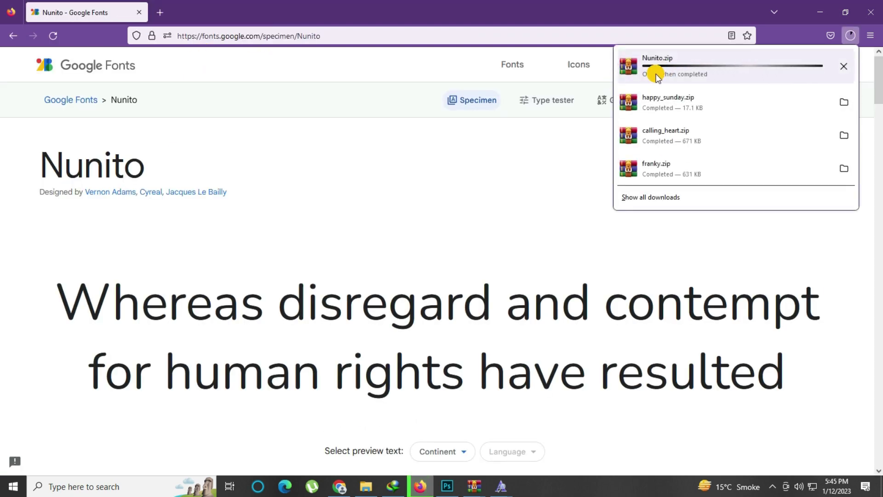
click(651, 68)
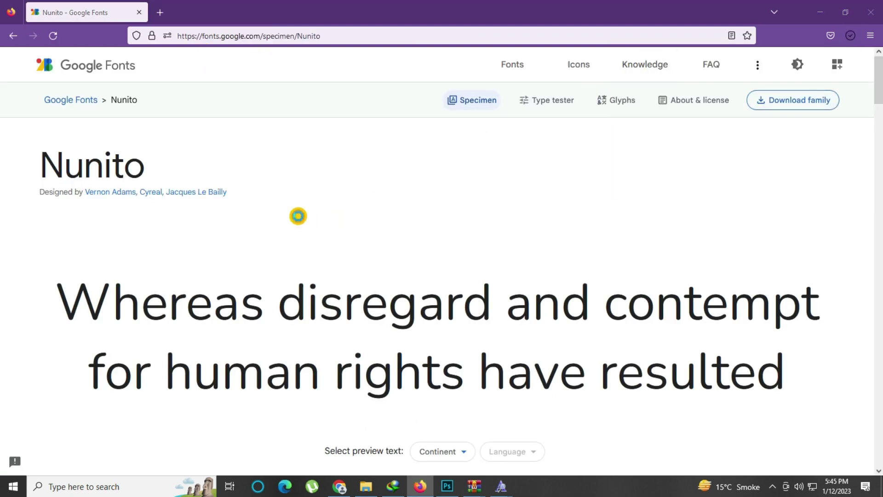
- Install Nunito-ExtraBold.ttf from the archive's static folder via Font Viewer
click(648, 69)
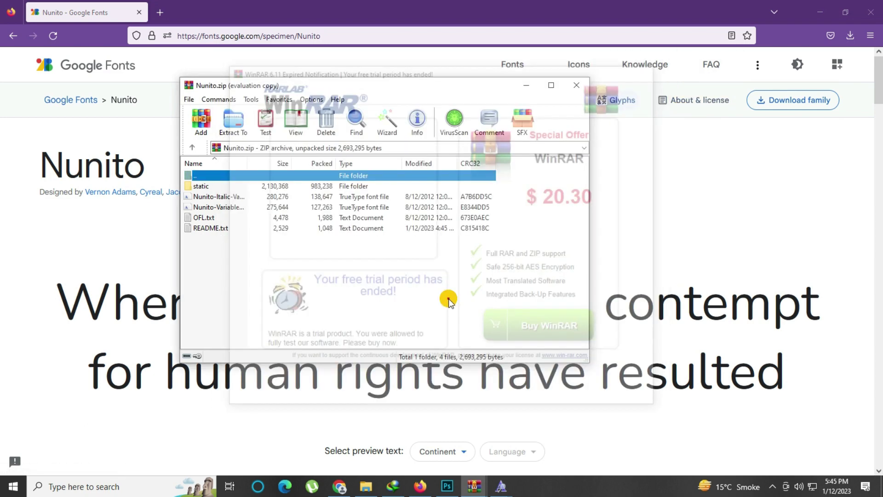
click(447, 486)
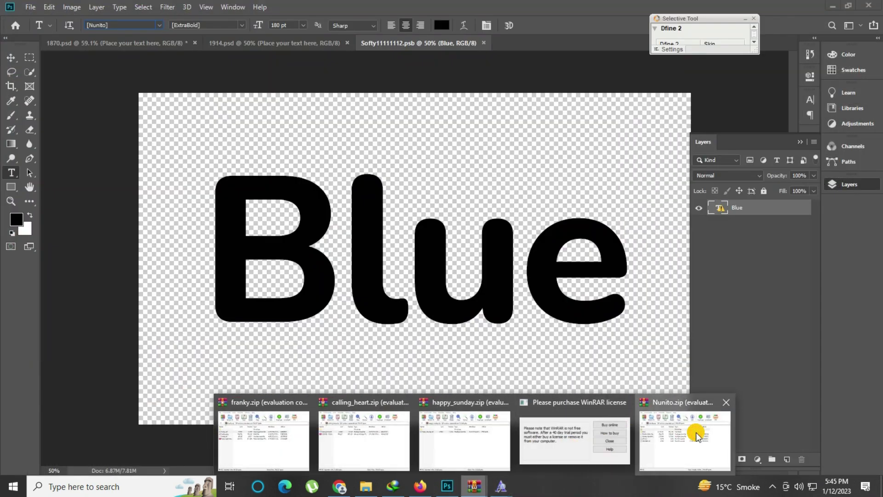
mouse_move(473, 487)
click(696, 435)
double_click(234, 186)
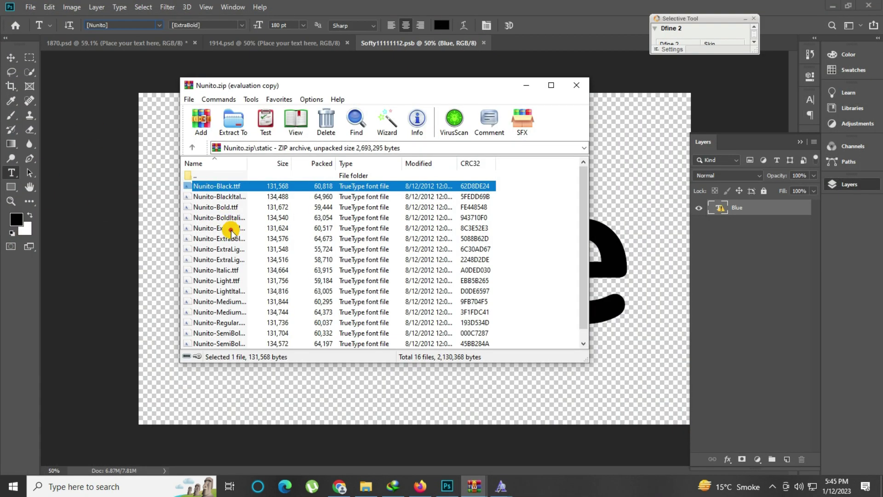
click(229, 228)
double_click(227, 239)
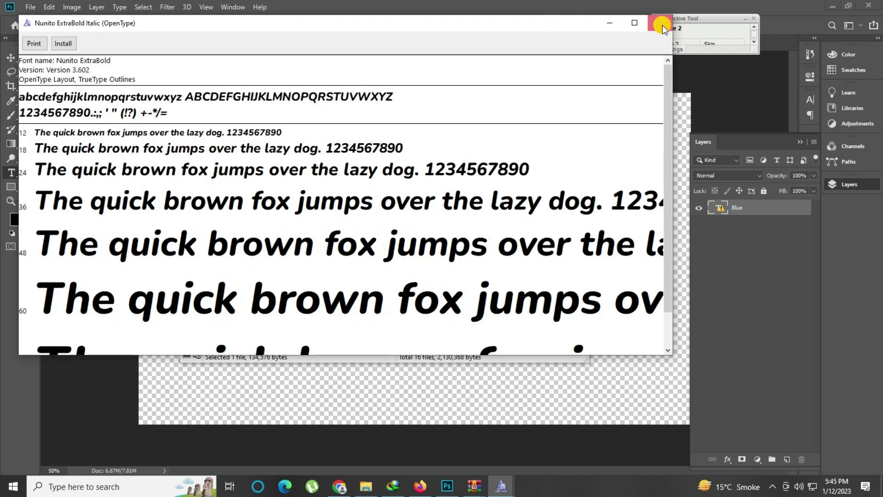
click(662, 28)
double_click(235, 228)
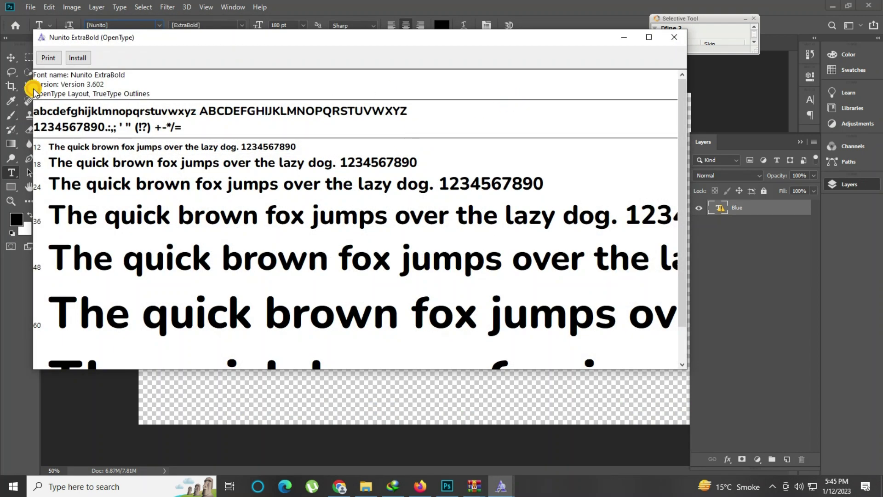
click(84, 59)
click(400, 27)
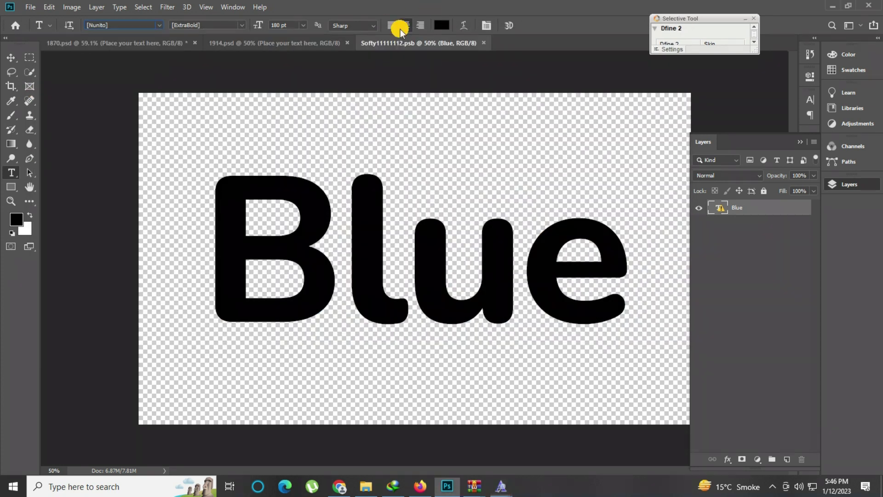
- Replace the word Blue with Azhar at 149 pt and commit
click(407, 226)
click(454, 210)
click(414, 274)
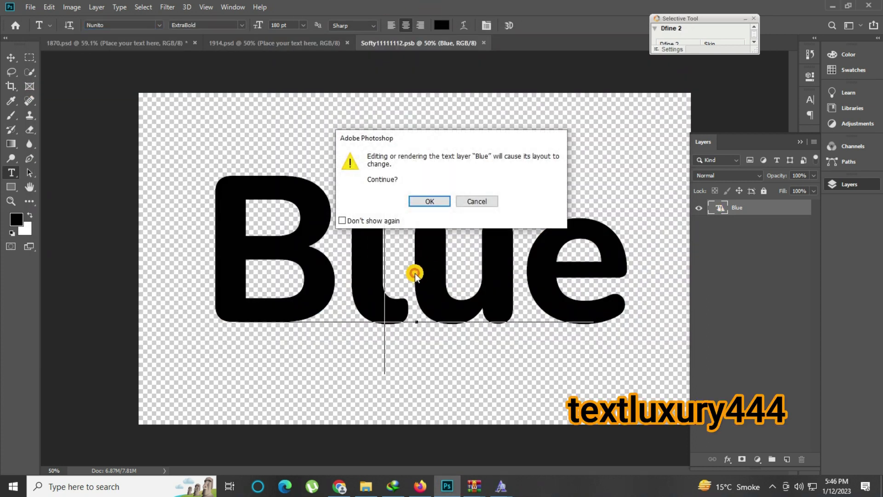
click(425, 201)
key(ctrl+a)
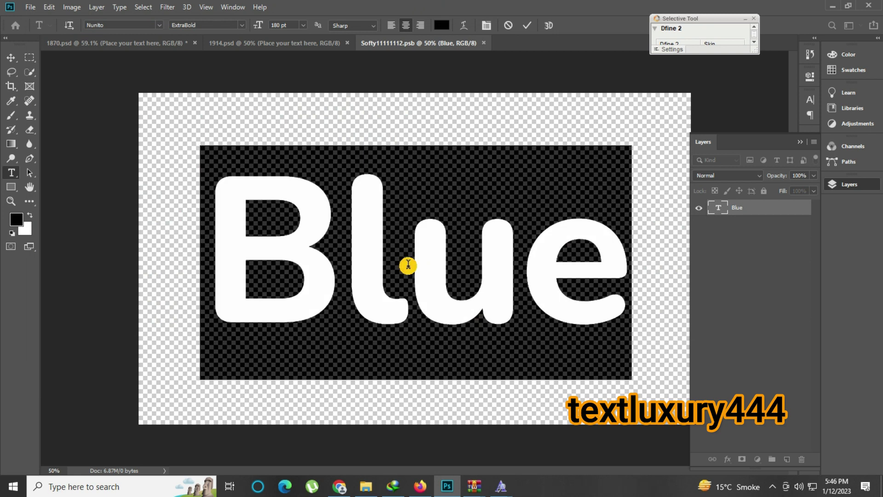
text(Azhar)
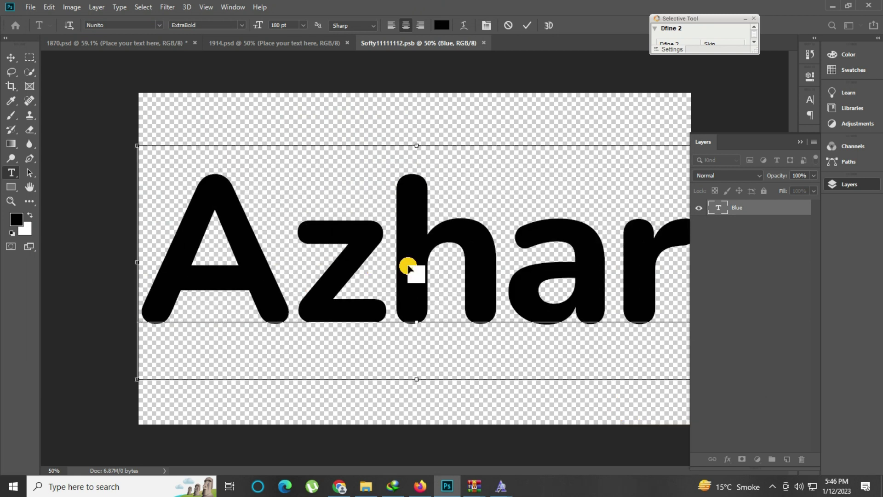
key(ctrl+a)
drag(256, 23, 241, 34)
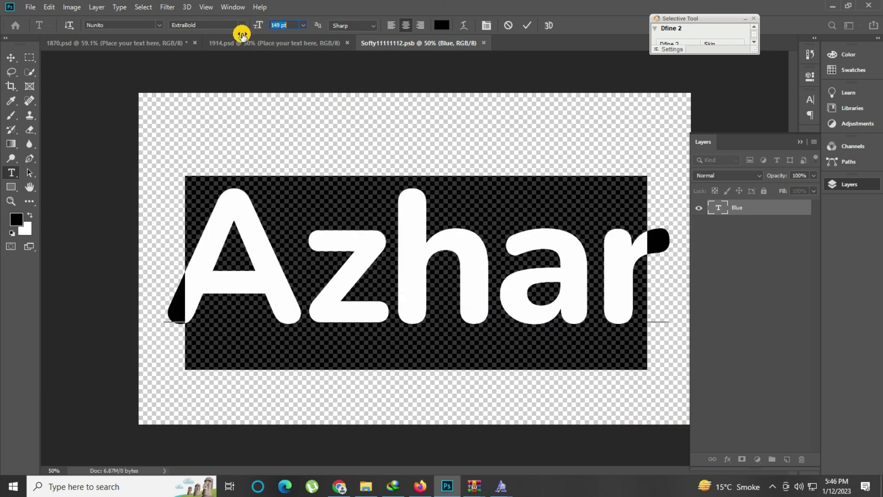
click(526, 25)
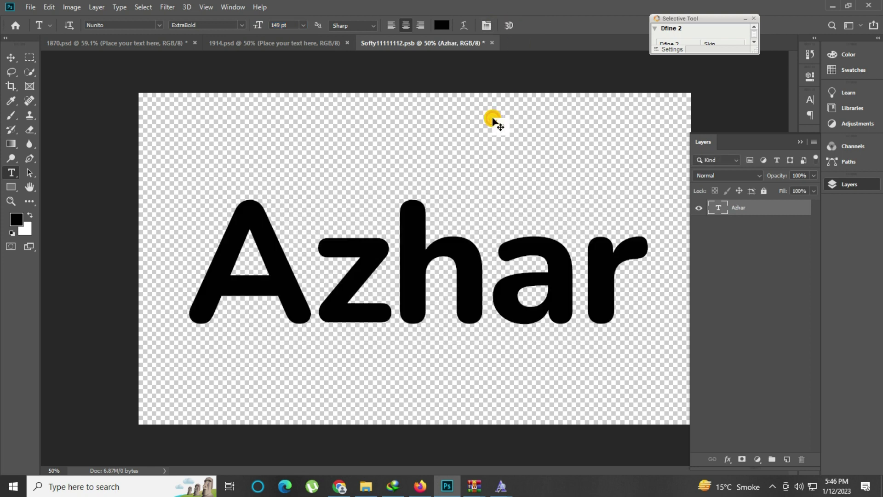
- Fit the 1914 blue template on screen
click(298, 44)
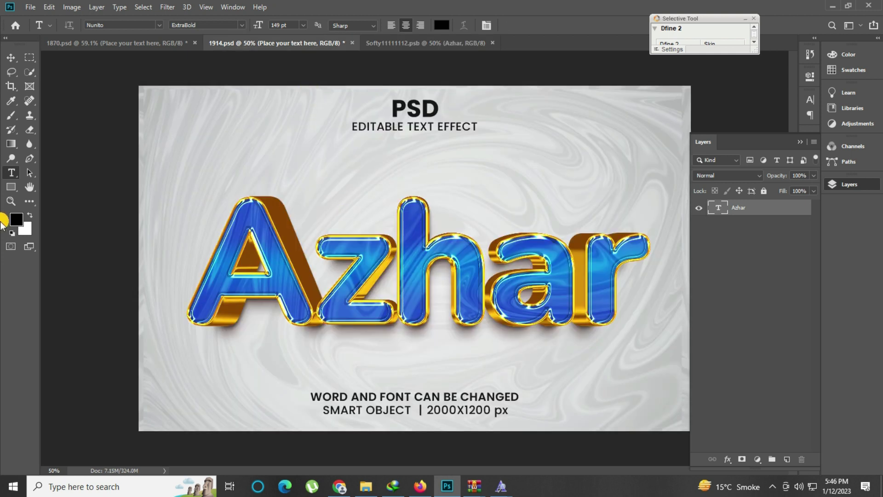
click(11, 201)
click(435, 294)
right_click(322, 214)
click(333, 222)
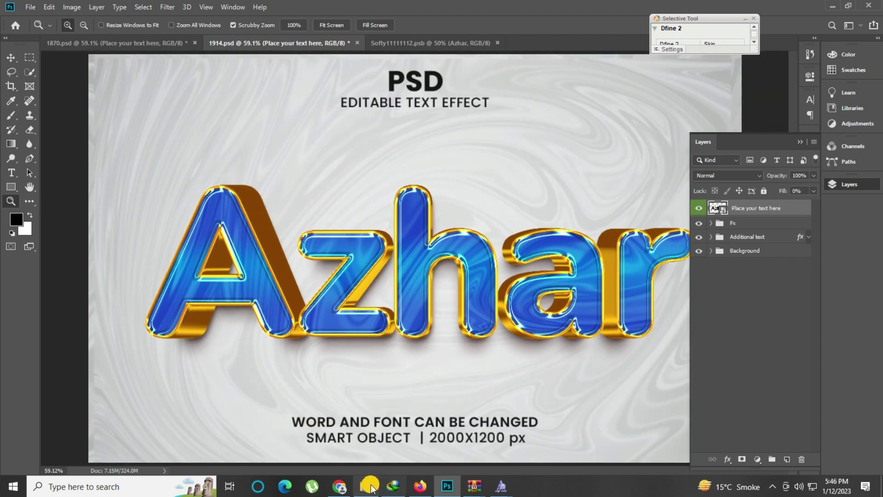
- Open the Silent 1911 template PSD from the pack folder
click(369, 486)
scroll(506, 302, down, 5)
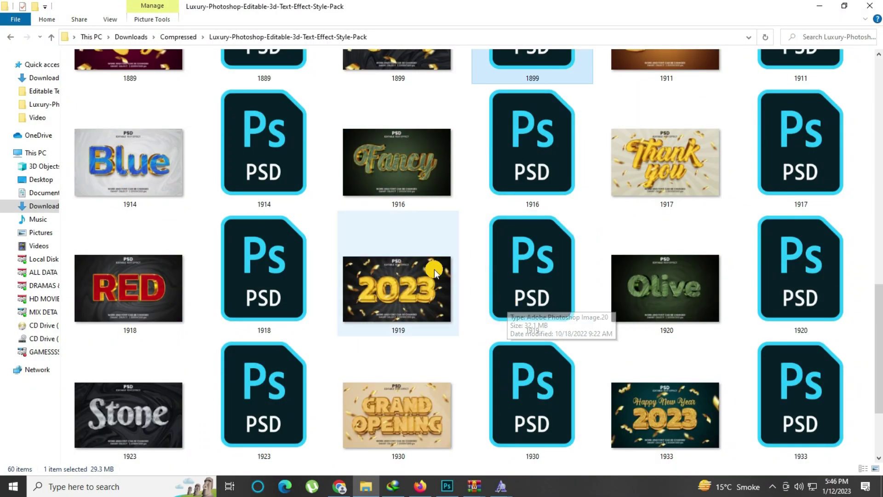
scroll(434, 269, up, 5)
click(706, 268)
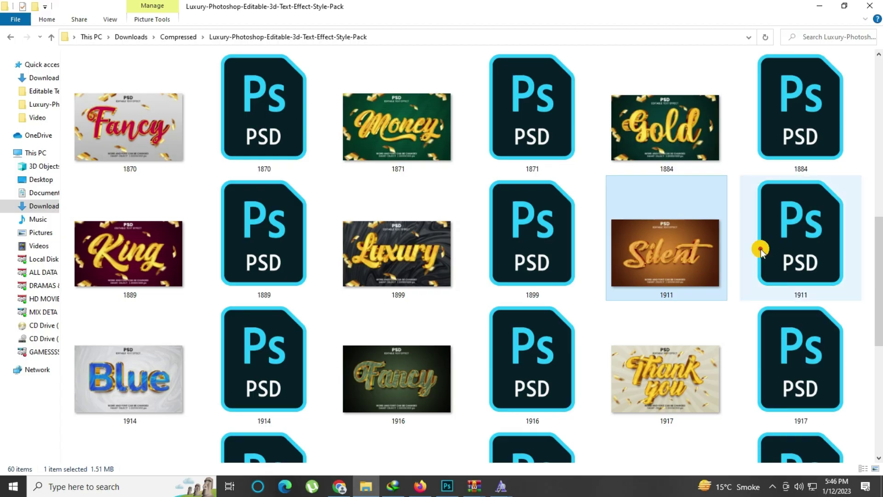
double_click(761, 250)
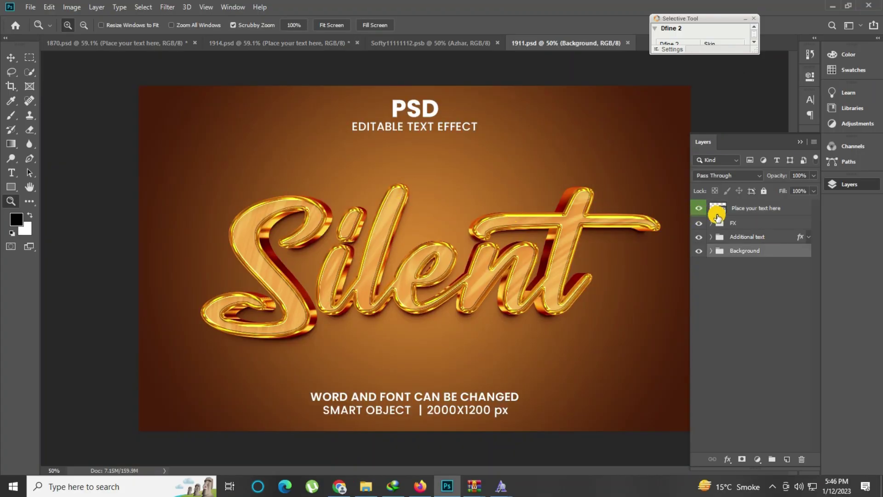
- Open the Silent text smart object and start editing its text, dismissing font warnings
double_click(717, 216)
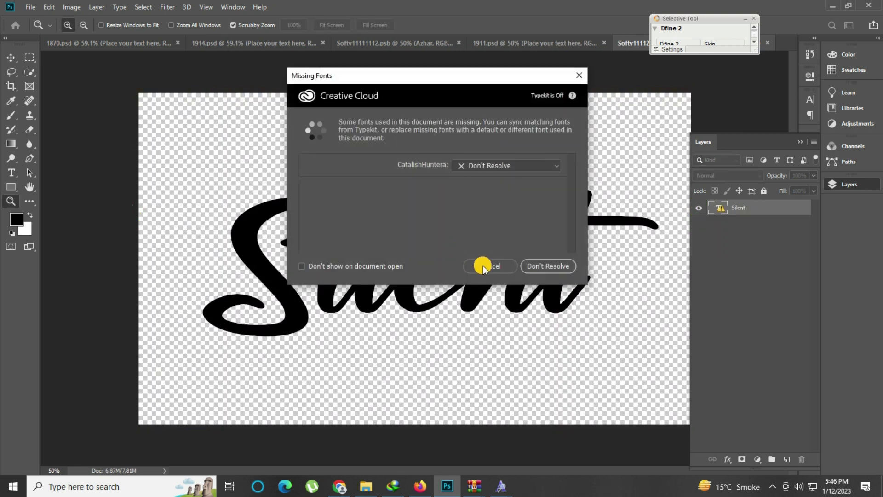
click(483, 266)
click(11, 173)
click(409, 249)
click(419, 211)
- Copy the missing font name, CatalishHuntera
click(97, 25)
right_click(97, 25)
click(120, 65)
- Search dafont.com for CatalishHuntera, download catalish_huntera.zip and open it in WinRAR
click(420, 486)
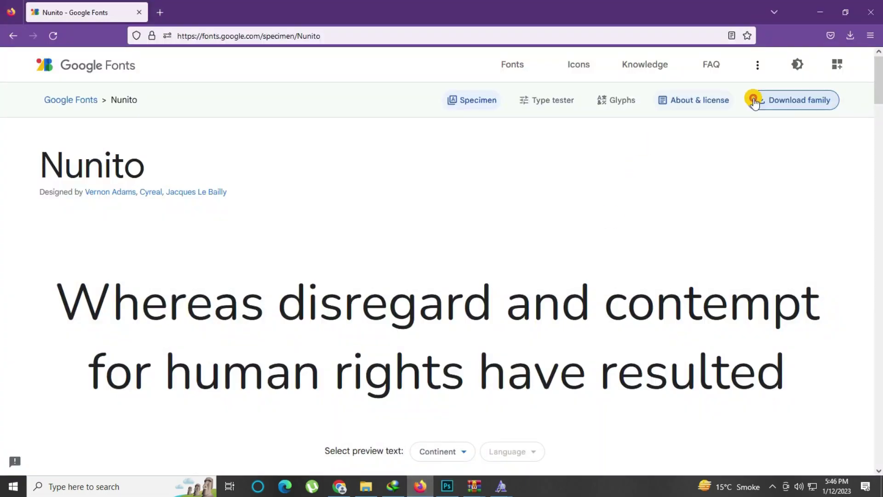
click(11, 35)
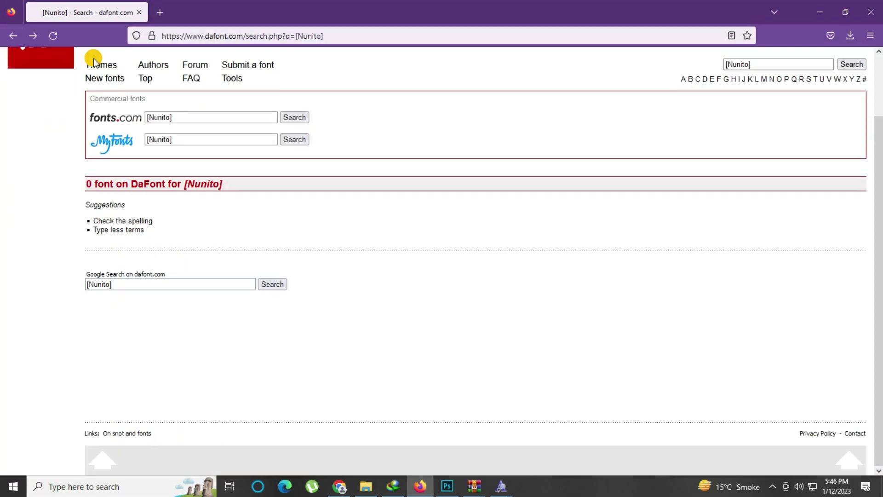
triple_click(773, 65)
text([CatalishHuntera])
key(Return)
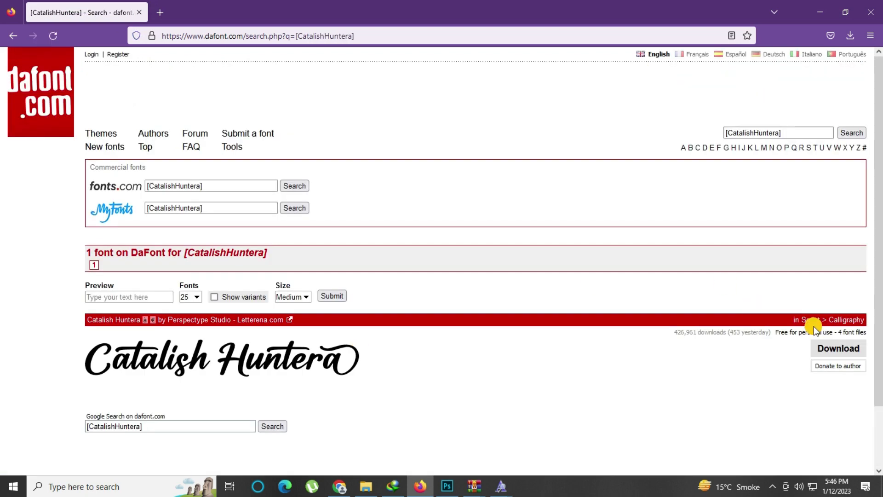
click(827, 347)
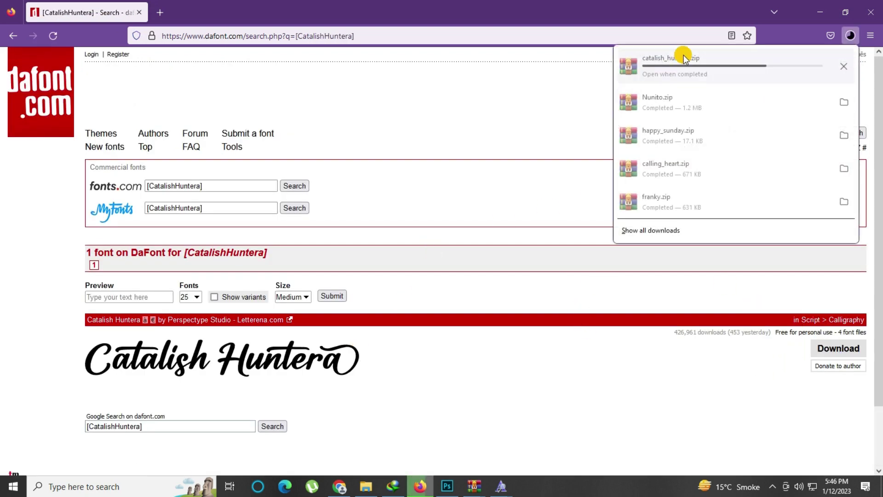
click(488, 114)
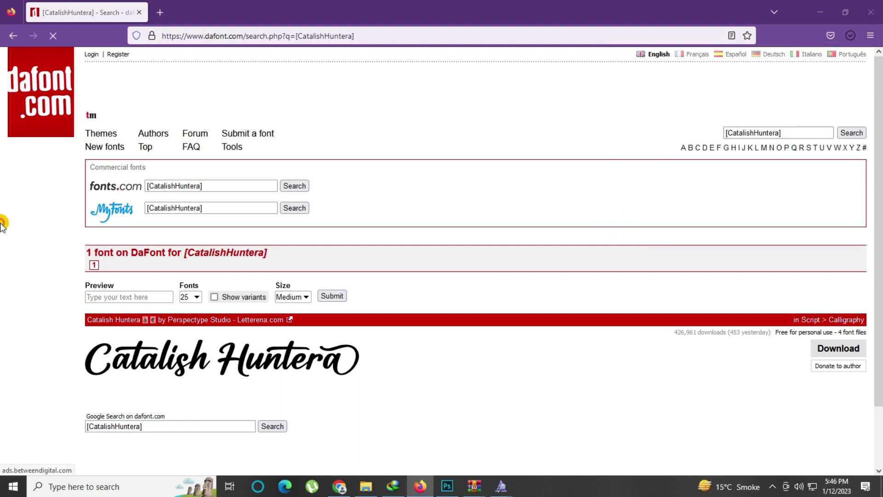
click(440, 229)
- Preview the Catalish Huntera Italic font file from the archive
click(202, 189)
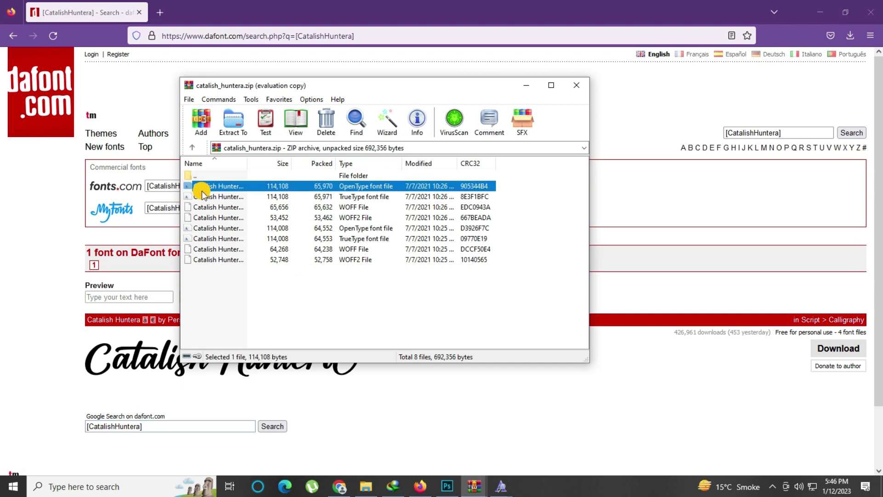
double_click(202, 192)
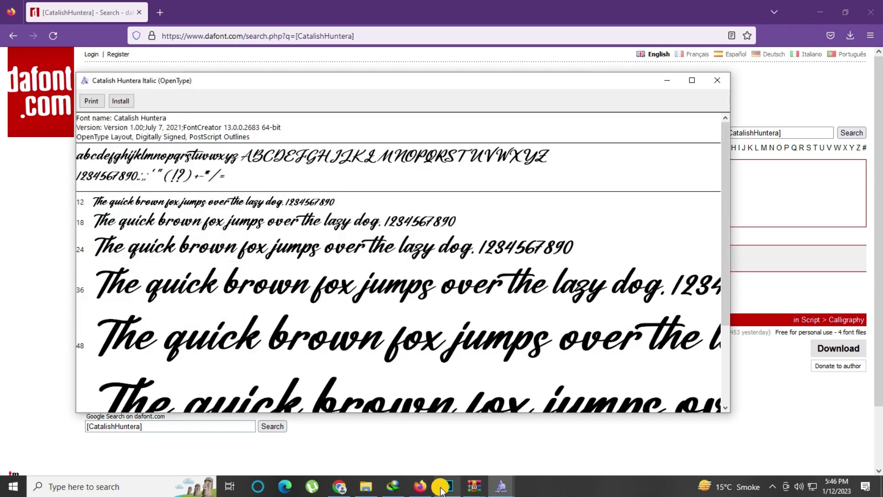
click(443, 487)
click(441, 489)
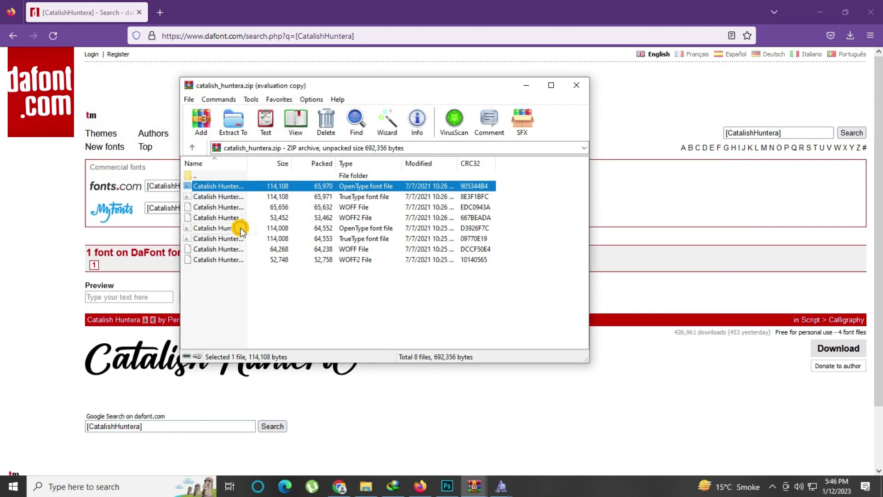
- Install the regular Catalish Huntera OpenType font, then begin editing the Silent text in Photoshop
double_click(211, 228)
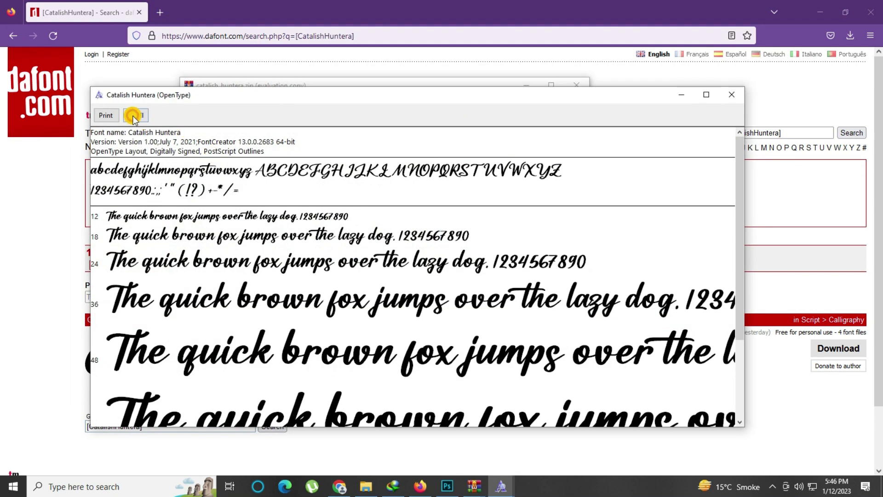
click(129, 115)
click(447, 486)
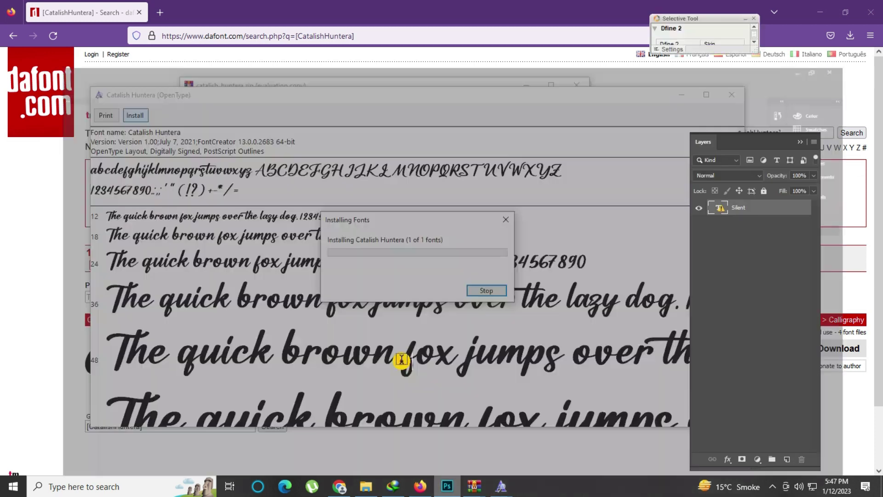
click(386, 278)
click(458, 209)
click(387, 263)
- Replace the word Silent with Azhar in the text layer and commit it
click(418, 209)
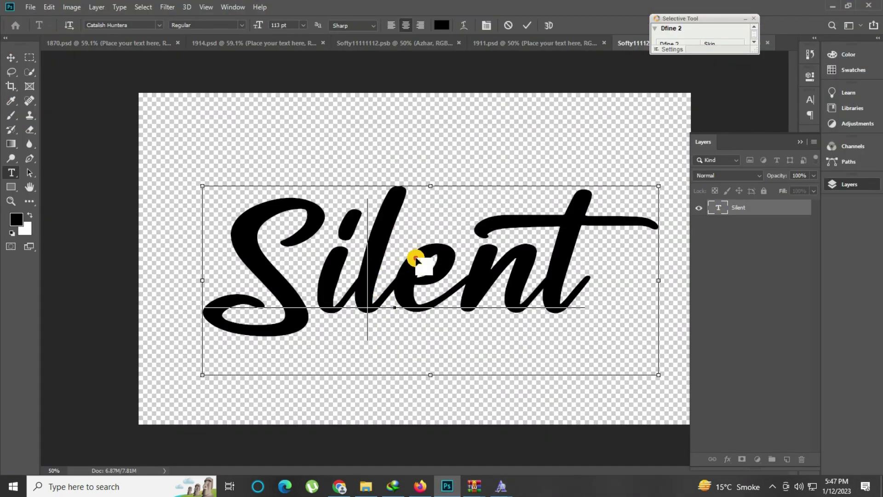
key(ctrl+a)
text(Az)
key(BackSpace)
text(zha)
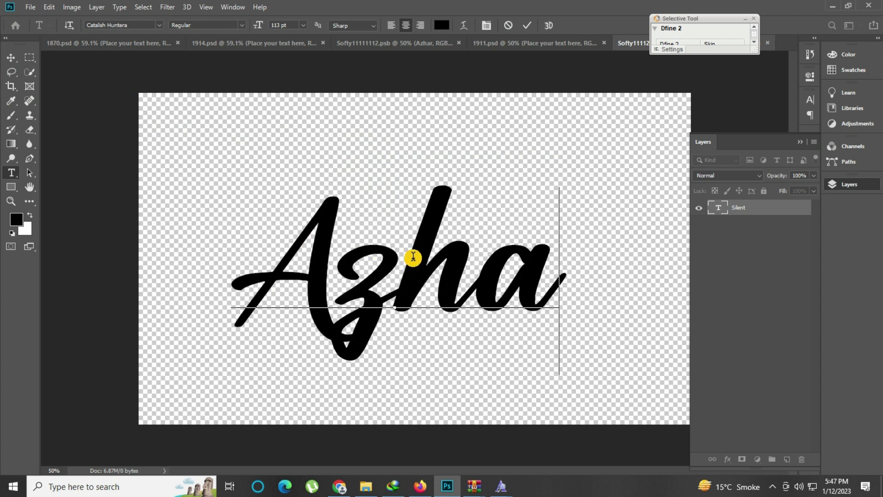
text(r)
key(ctrl+Return)
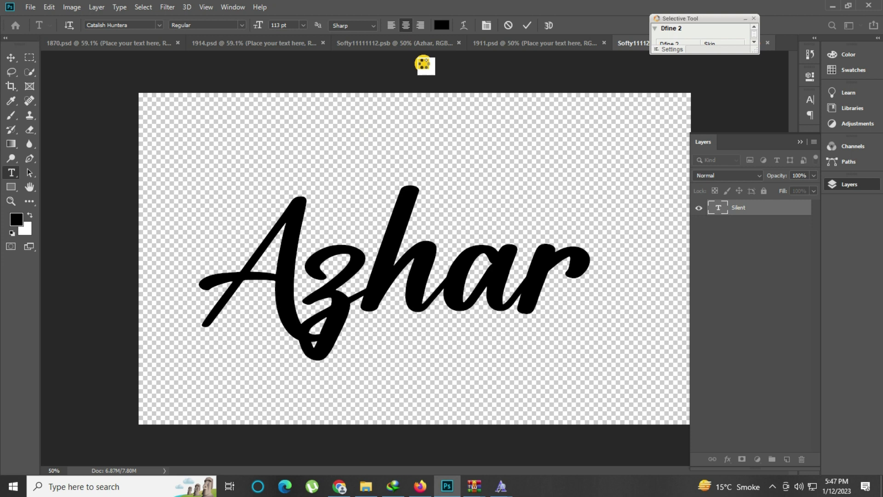
- Save and close the smart object, then fit the 1911 gold template on screen
click(398, 199)
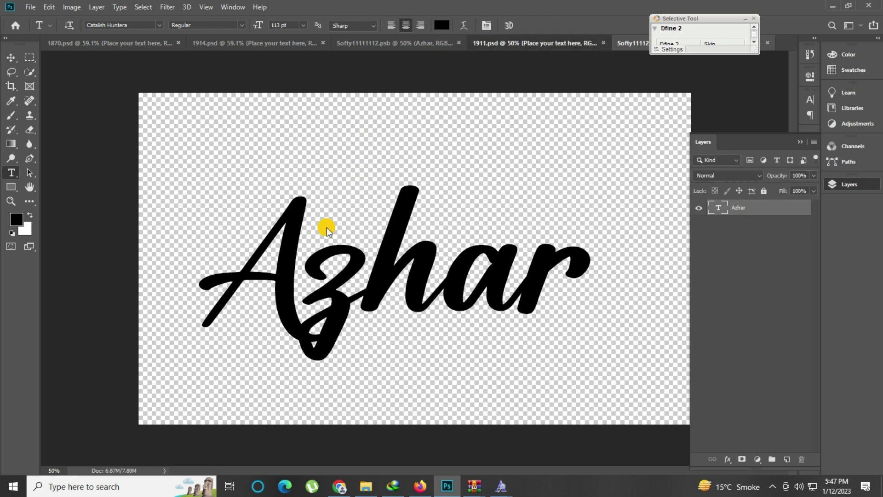
key(ctrl+s)
key(ctrl+w)
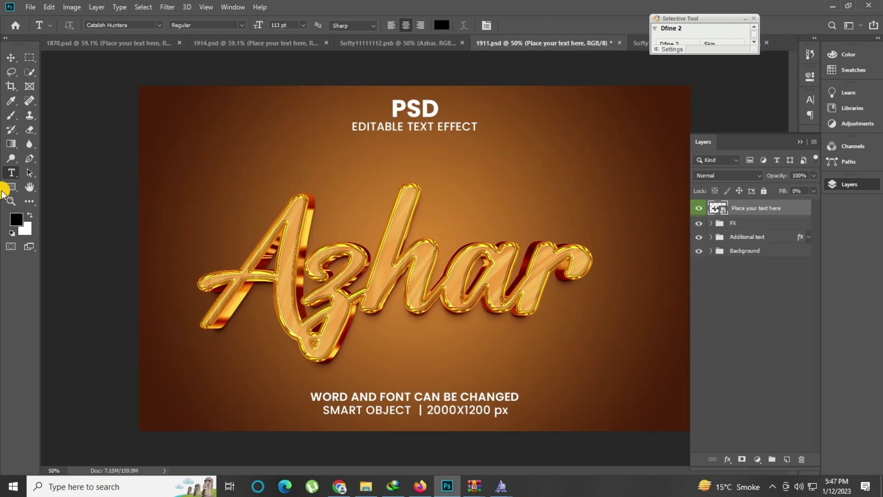
click(10, 201)
click(305, 292)
right_click(216, 195)
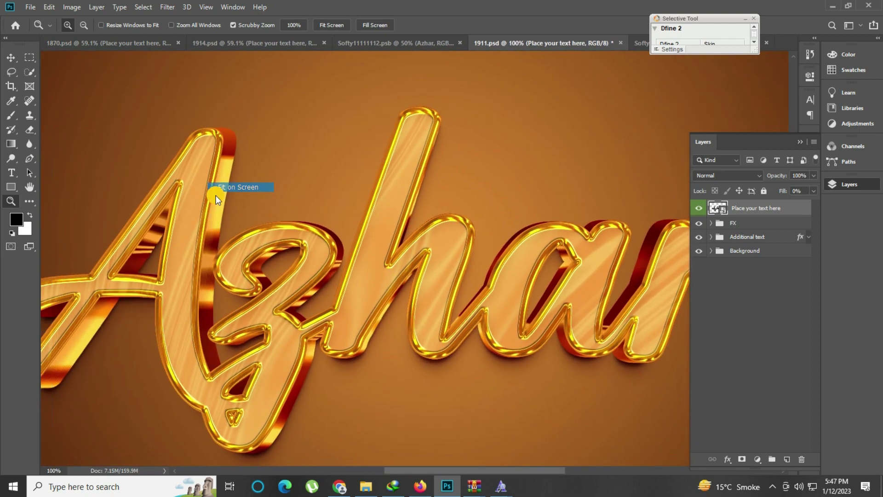
click(216, 189)
- Open 1920.psd, the olive template, from the text-effect pack folder
click(365, 485)
click(429, 277)
scroll(429, 278, down, 3)
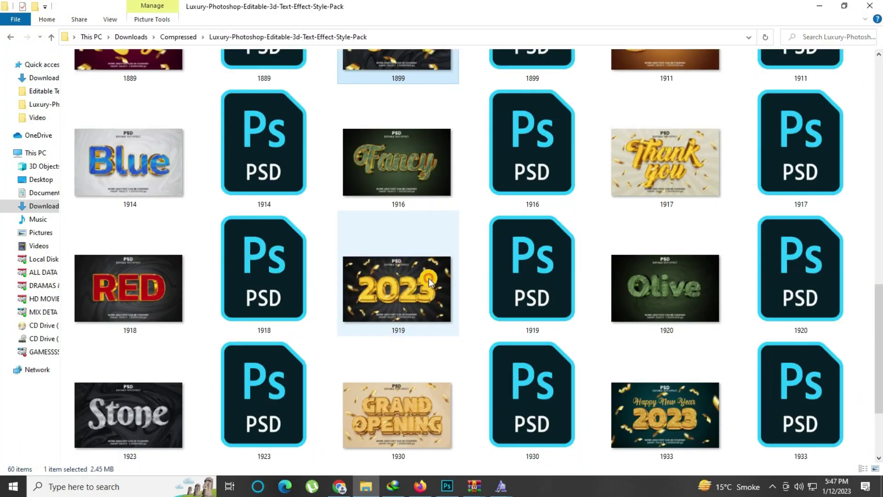
scroll(332, 280, down, 3)
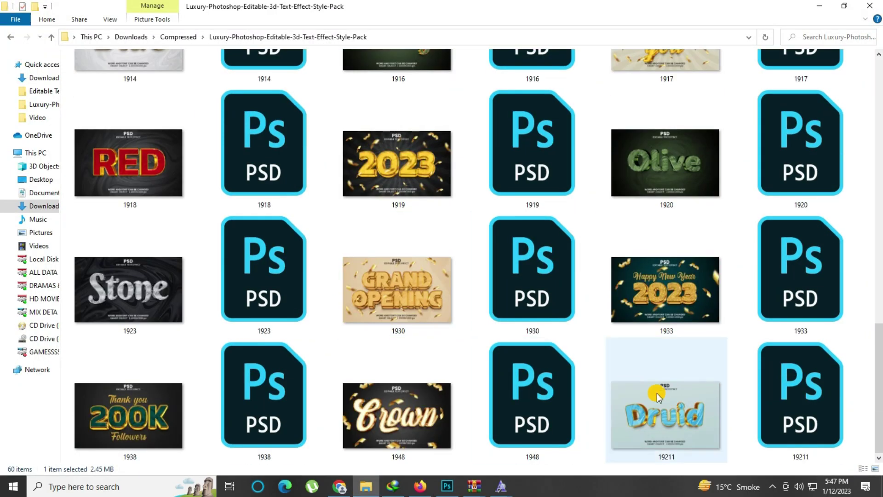
click(392, 319)
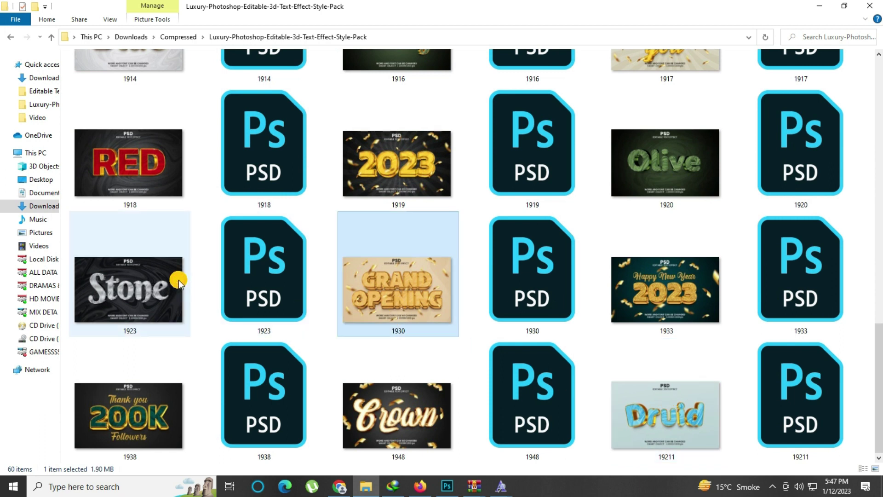
double_click(765, 165)
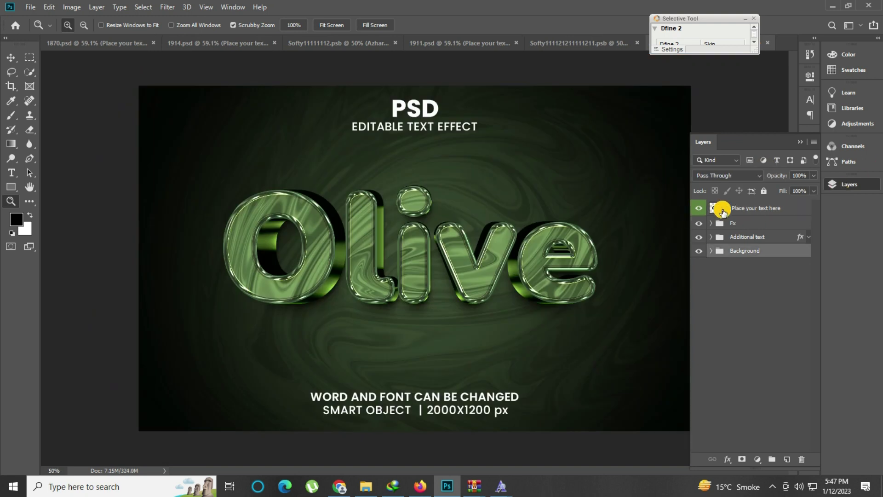
- Open the Olive text smart object and acknowledge the missing Nunito Black font warning
double_click(722, 210)
click(508, 265)
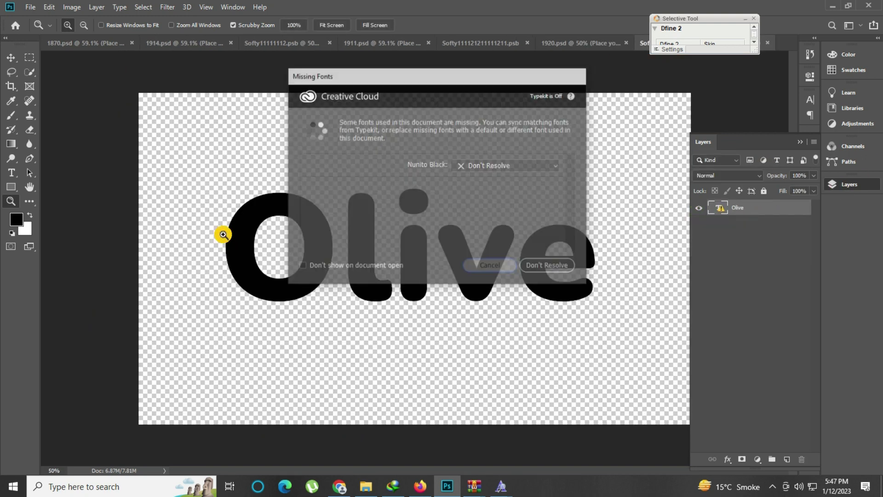
click(11, 172)
click(401, 219)
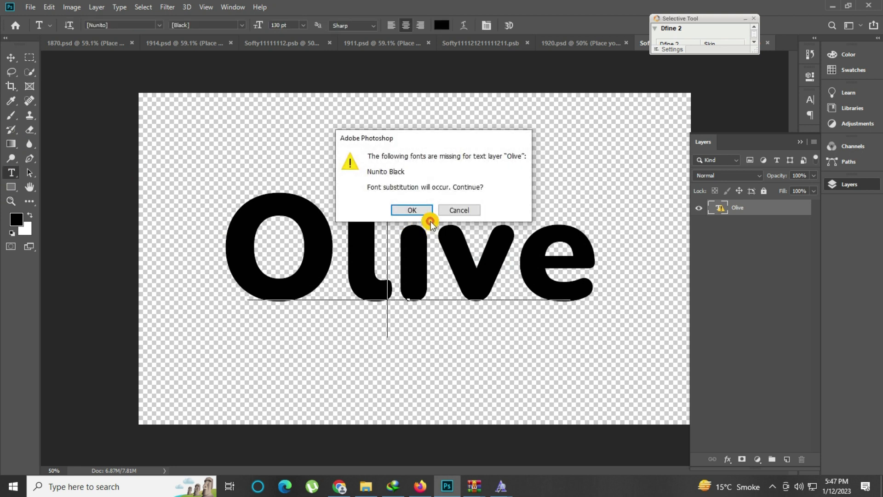
click(460, 210)
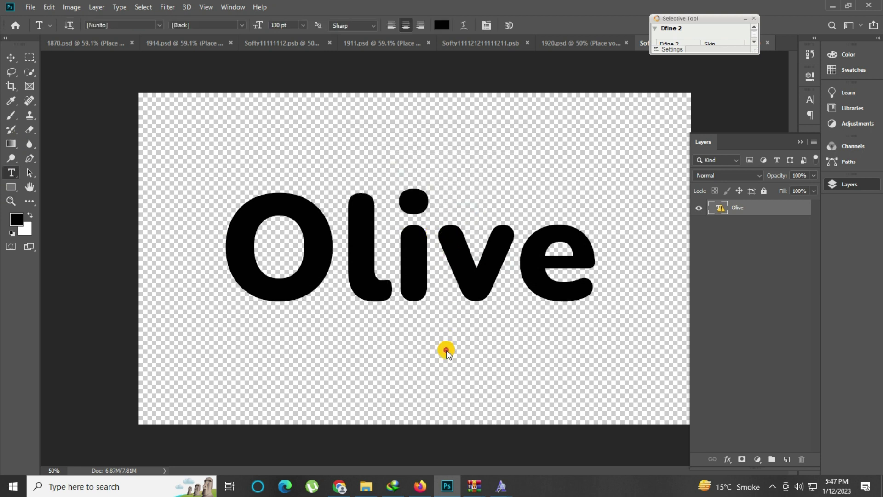
- Install Nunito-Black.ttf from the static folder of the downloaded Nunito.zip
click(420, 486)
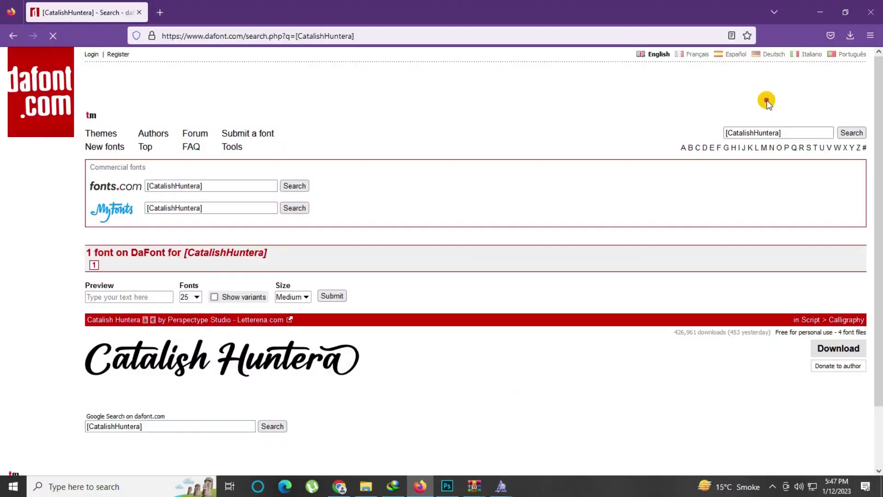
click(845, 37)
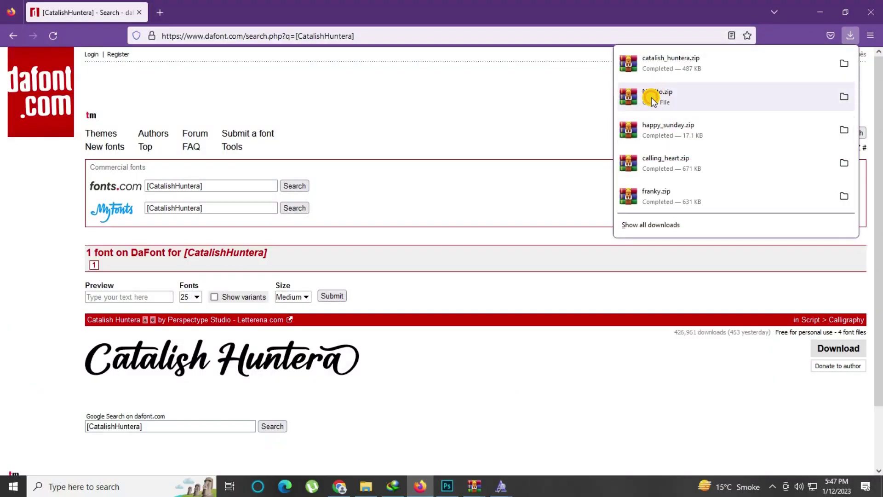
click(655, 98)
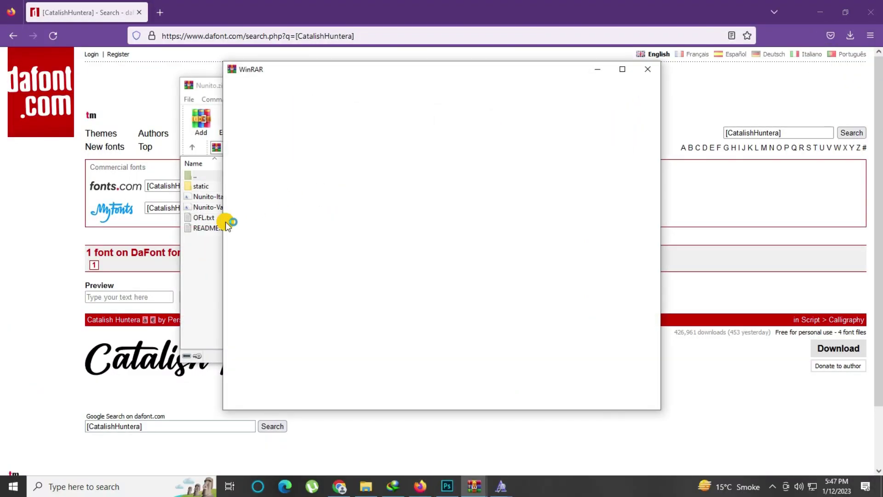
double_click(193, 187)
double_click(220, 186)
click(35, 43)
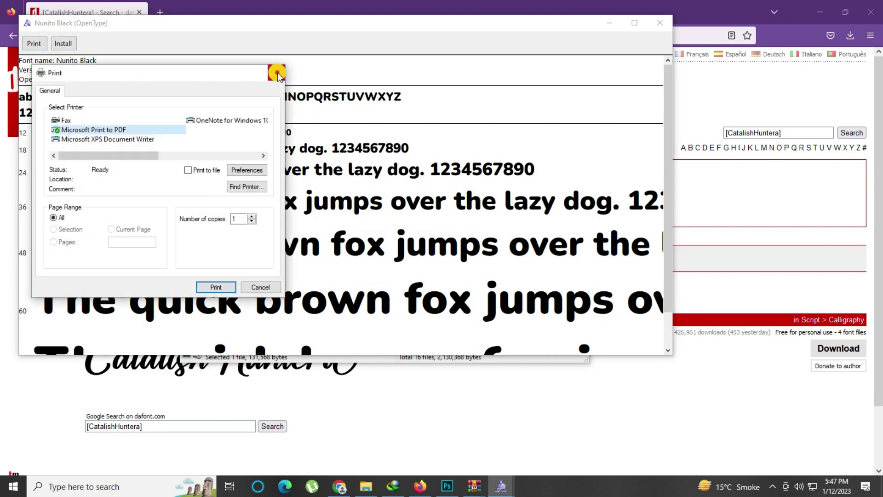
click(278, 74)
click(63, 43)
- Return to Photoshop and retry editing the Olive text
click(445, 483)
click(392, 290)
click(453, 207)
- Enter editing mode on the Olive text, accepting the text layout change
click(380, 262)
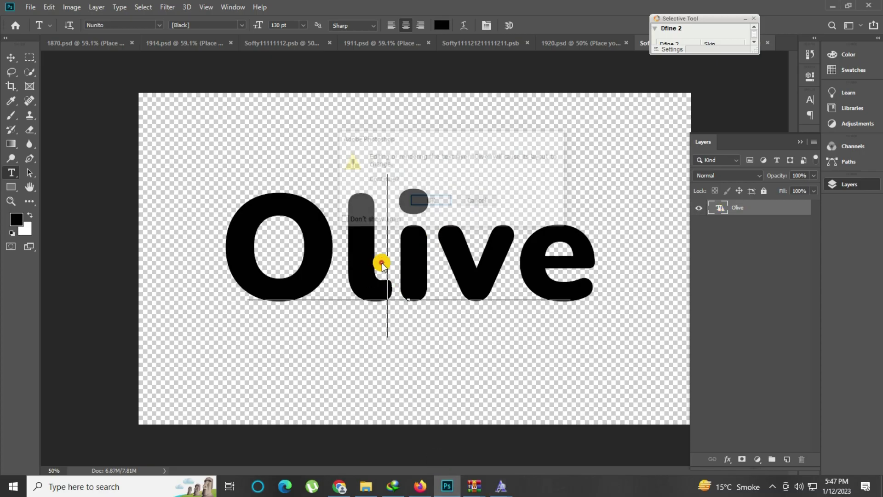
click(432, 203)
double_click(408, 262)
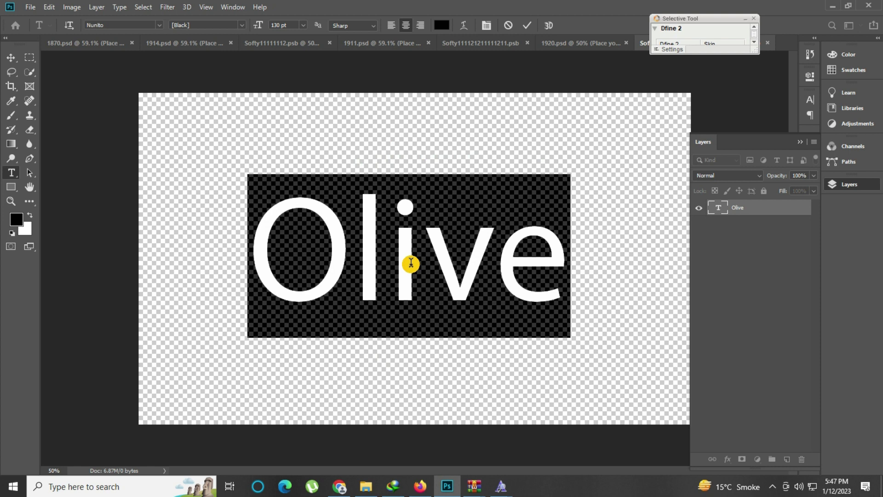
click(510, 26)
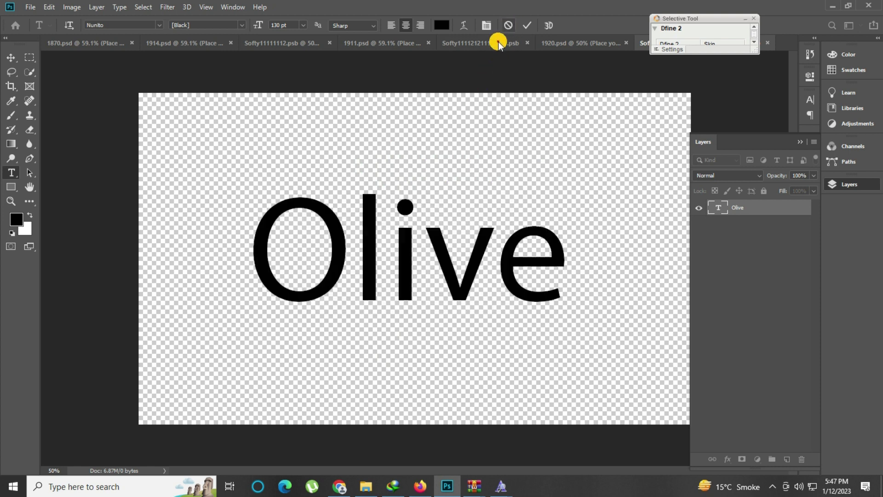
click(399, 251)
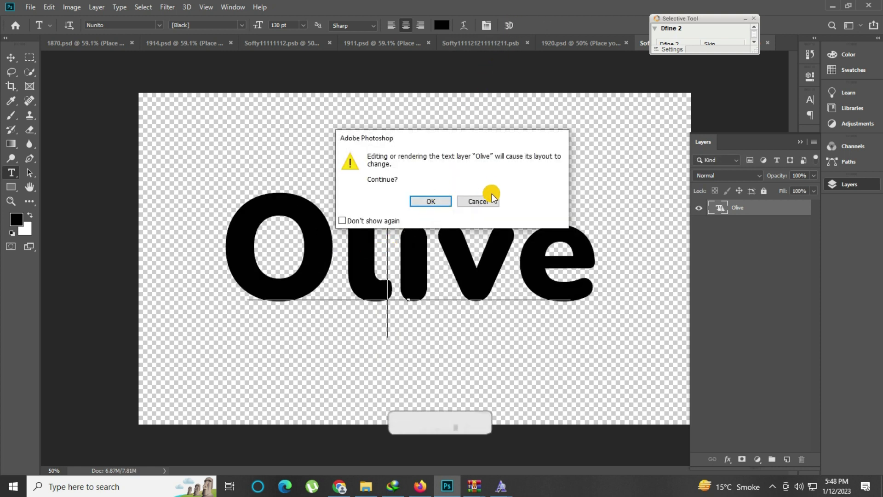
click(482, 201)
click(454, 236)
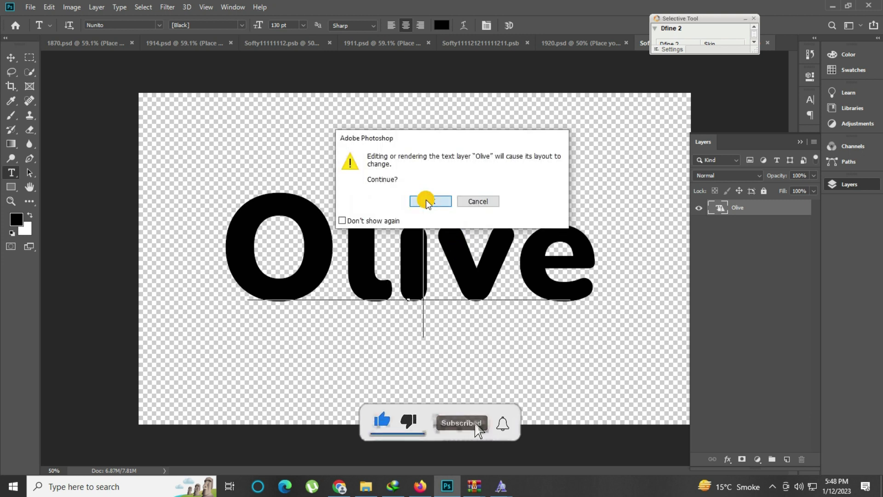
click(428, 202)
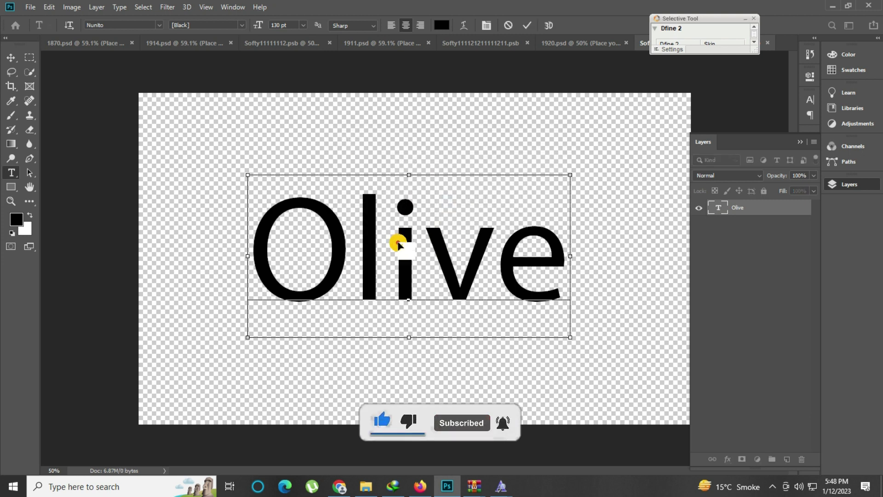
- Replace Olive with Azhar, commit it and return to the template
key(ctrl+a)
text(Az)
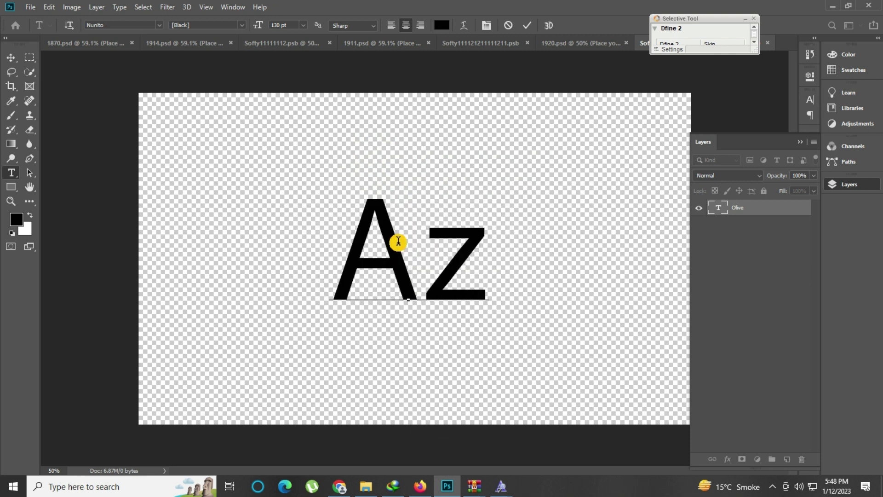
text(j)
key(BackSpace)
text(har)
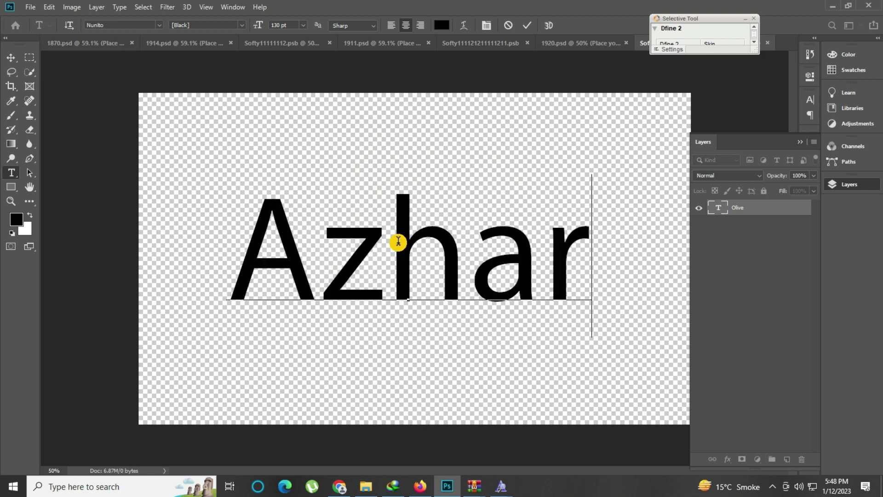
key(ctrl+Return)
click(580, 44)
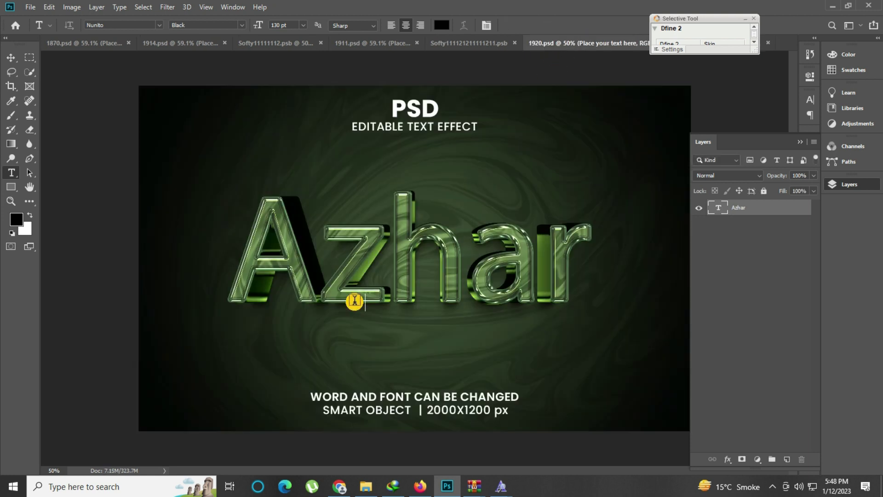
- Close the Selective Tool panel and the 1920 and 1911 templates without saving
click(753, 18)
click(674, 43)
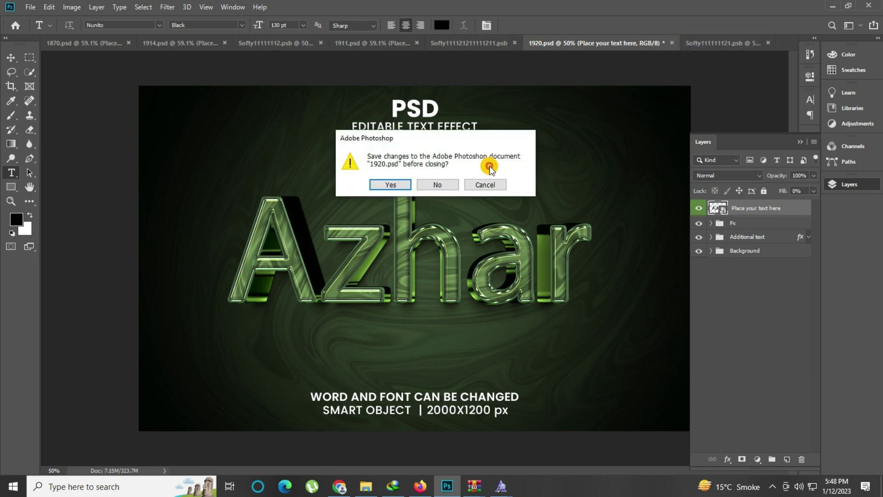
click(441, 183)
click(504, 43)
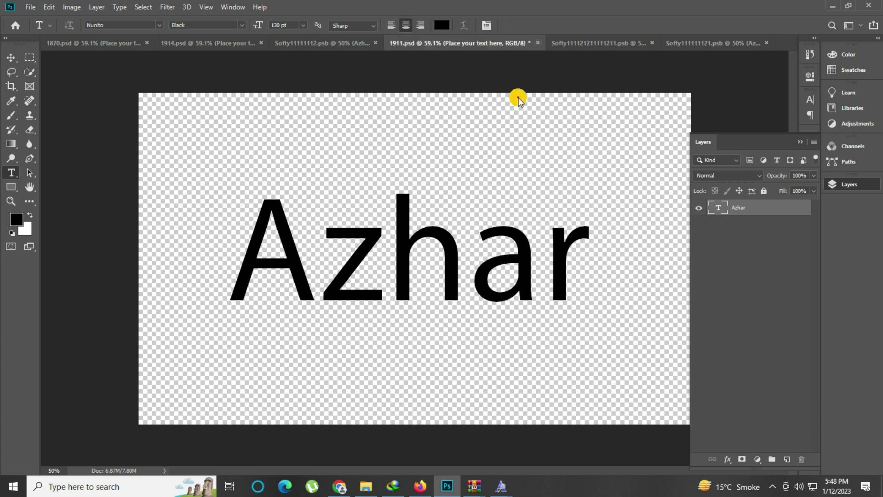
click(441, 183)
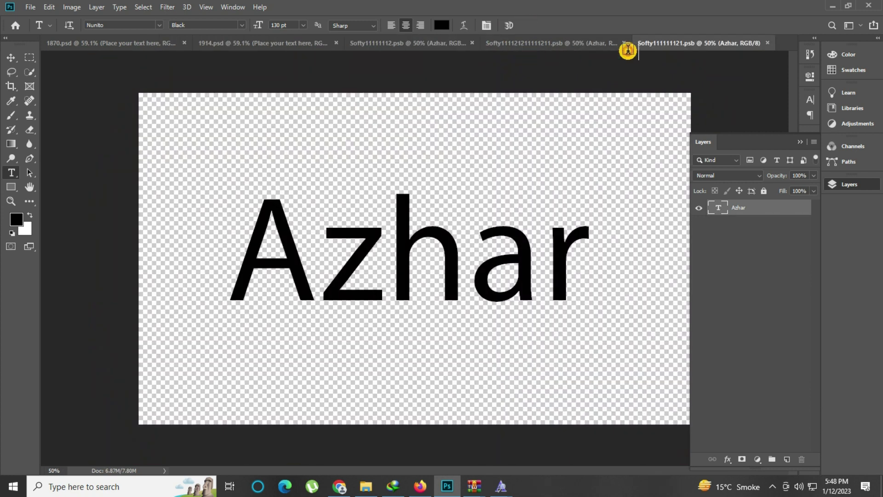
- Close the Softy smart objects and 1914.psd unsaved, then select the Crown 1948 preview
click(626, 44)
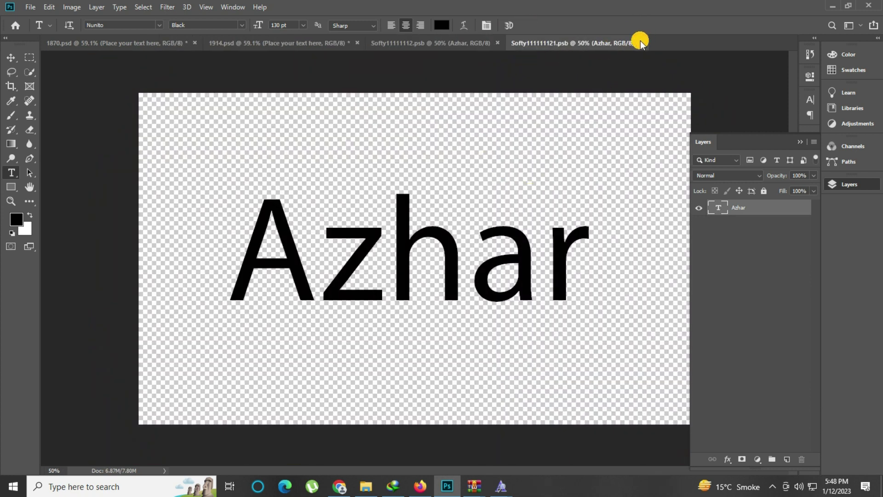
click(640, 42)
click(497, 43)
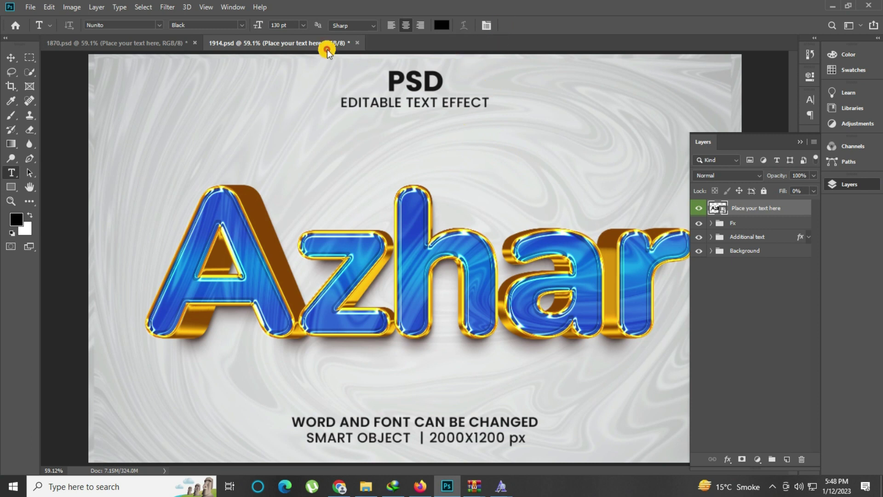
click(357, 42)
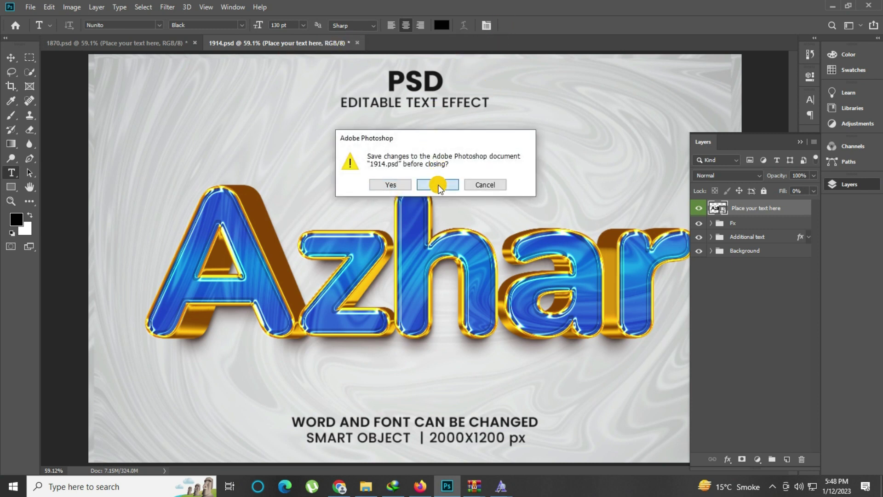
click(437, 185)
click(365, 486)
click(417, 383)
- Preview the Crown and Druid images in the image viewer
double_click(386, 411)
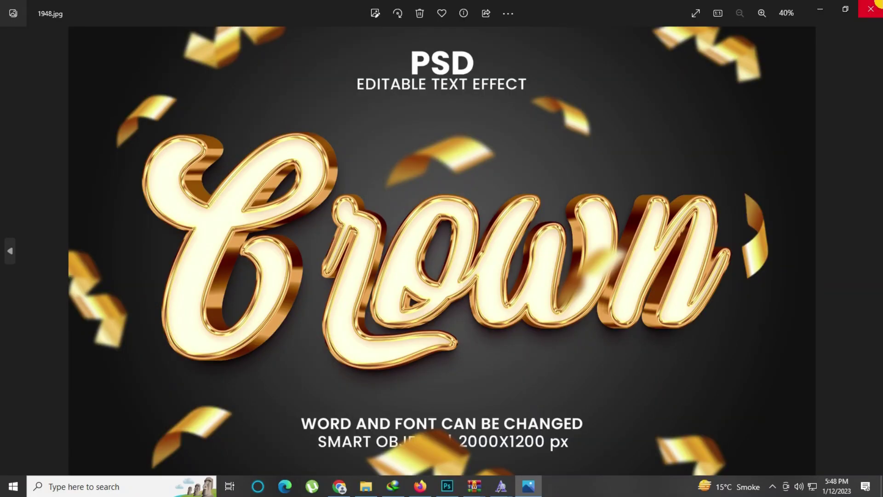
click(870, 7)
double_click(702, 408)
click(870, 6)
- Select all 60 pack files and show their combined properties totalling 647 MB
click(398, 183)
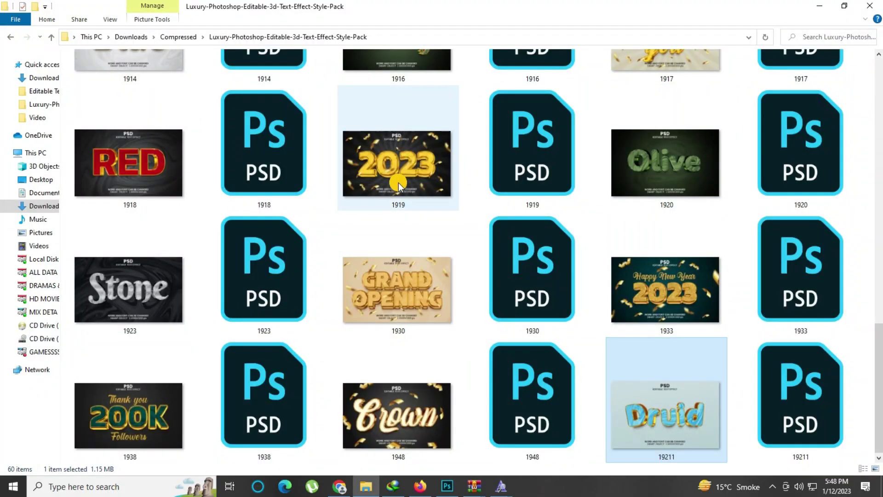
scroll(398, 183, down, 1)
scroll(396, 186, down, 1)
scroll(395, 187, down, 1)
key(ctrl+a)
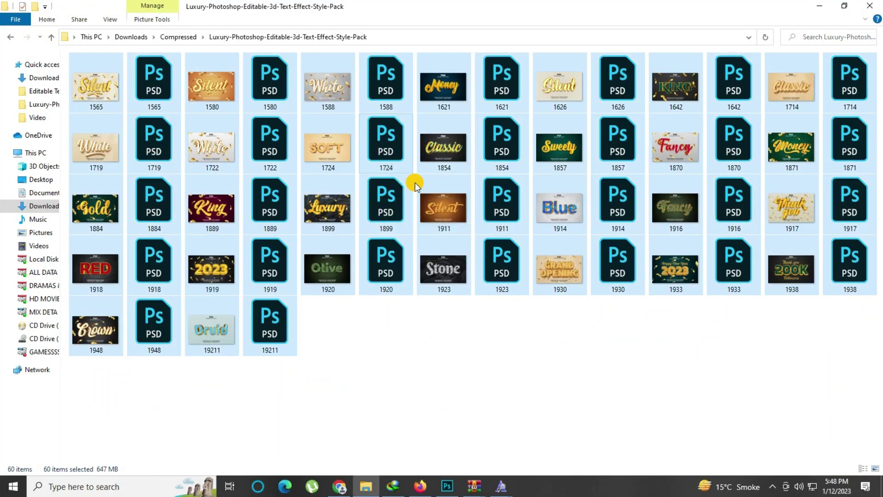
key(shift+F10)
click(417, 346)
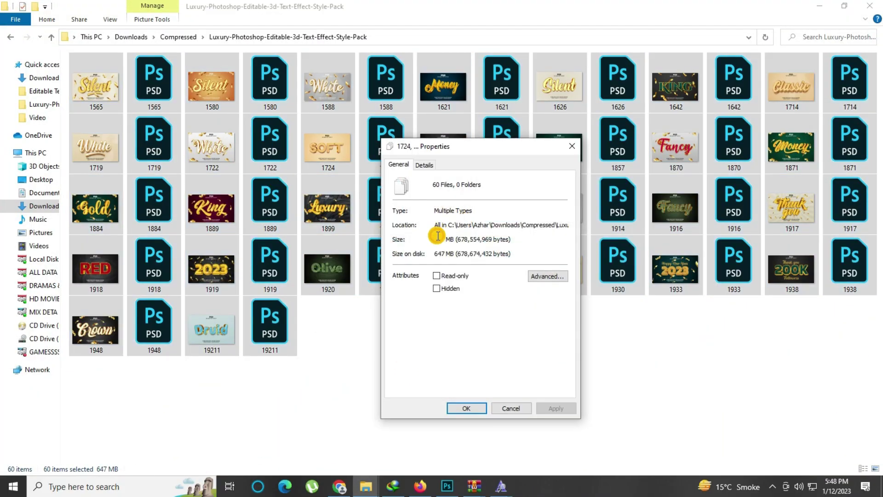